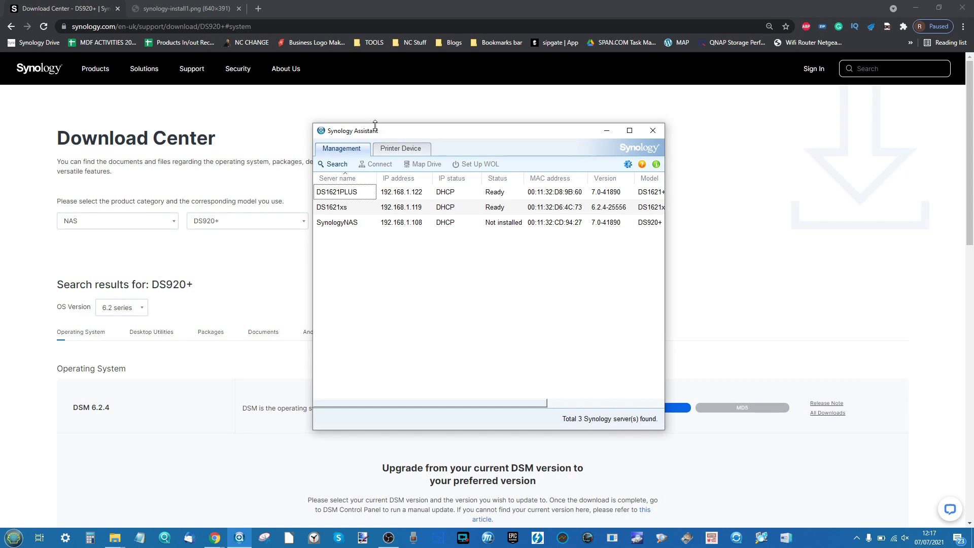
- Move the Synology Assistant window lower and close the stray blank browser tab
{"action": "mouse_move", "coordinate": [374, 133]}
{"action": "left_mouse_down"}
{"action": "mouse_move", "coordinate": [382, 169]}
{"action": "mouse_move", "coordinate": [370, 145]}
{"action": "left_mouse_up"}
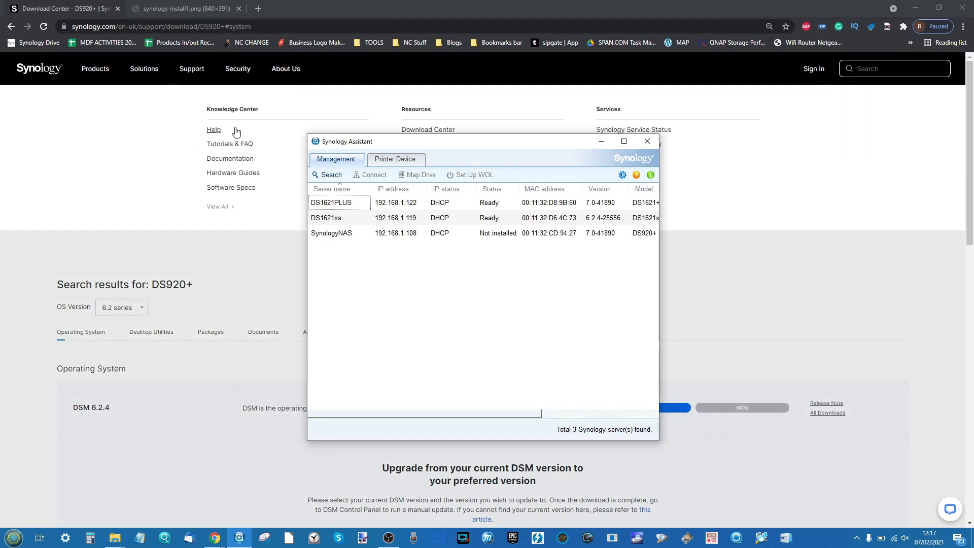
{"action": "left_click", "coordinate": [223, 130]}
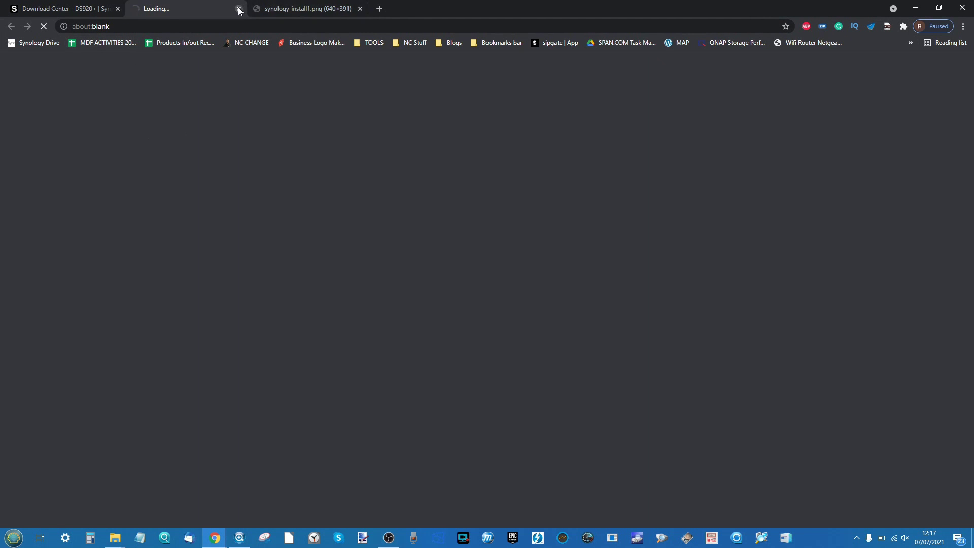
{"action": "left_click", "coordinate": [238, 9]}
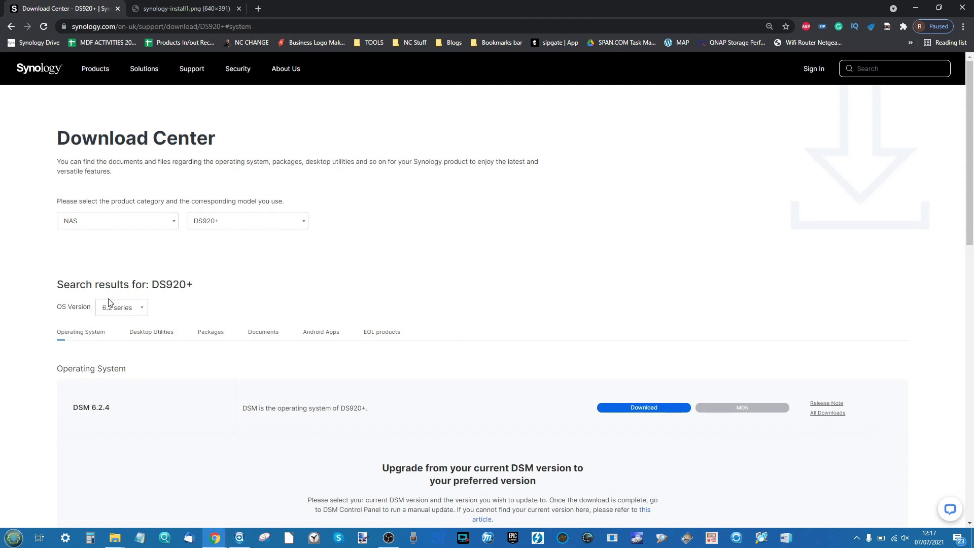
- Keep NAS as the product category and list the DS920+ Desktop Utilities
{"action": "left_click", "coordinate": [105, 222]}
{"action": "left_click", "coordinate": [204, 210]}
{"action": "scroll", "coordinate": [217, 230], "scroll_direction": "down", "scroll_amount": 2}
{"action": "scroll", "coordinate": [217, 230], "scroll_direction": "down", "scroll_amount": 2}
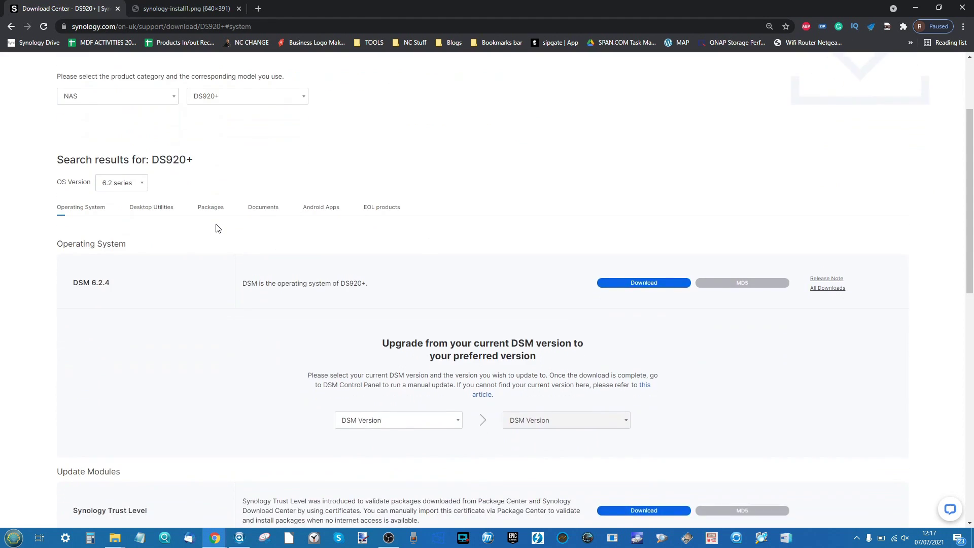
{"action": "scroll", "coordinate": [217, 229], "scroll_direction": "up", "scroll_amount": 1}
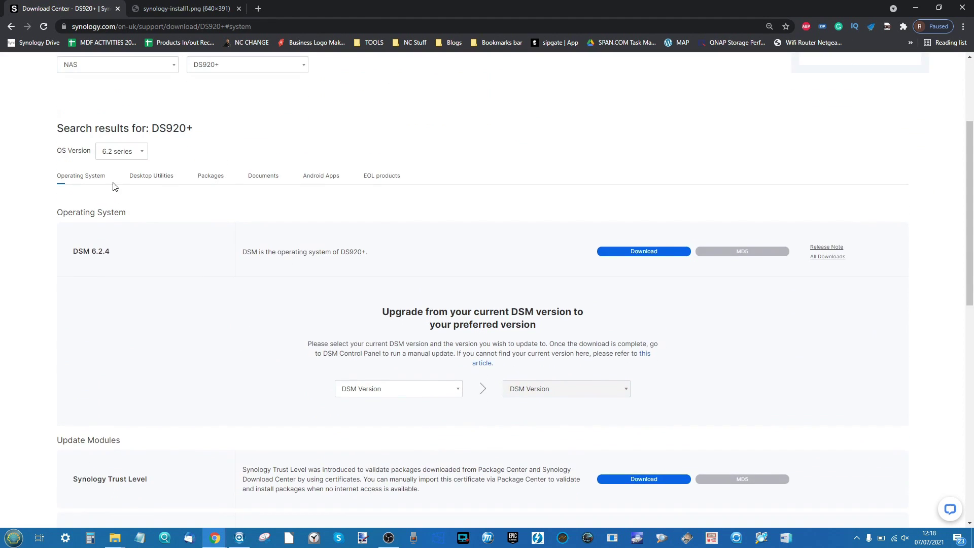
{"action": "left_click", "coordinate": [148, 178]}
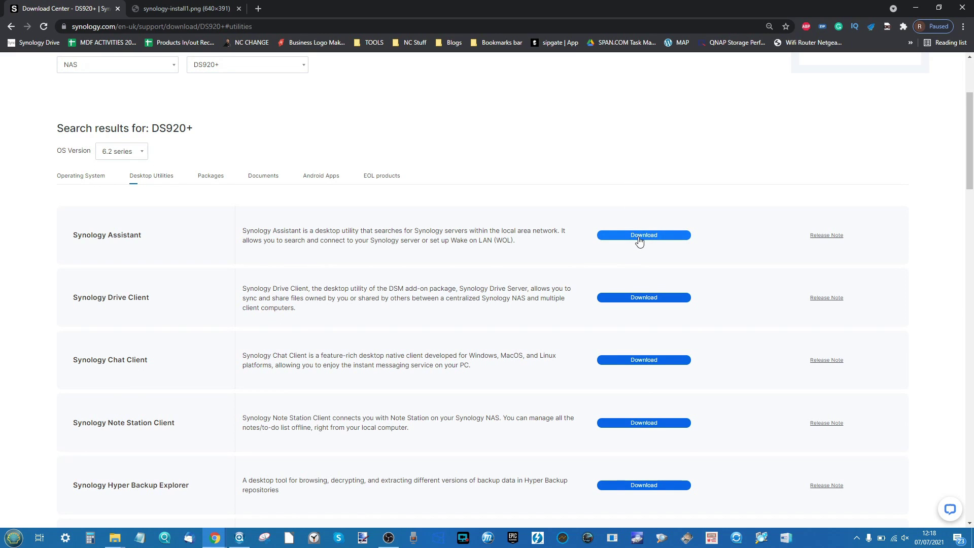
- In Synology Assistant, start setup of SynologyNAS and accept the EULA to launch Web Assistant
{"action": "left_click", "coordinate": [237, 539]}
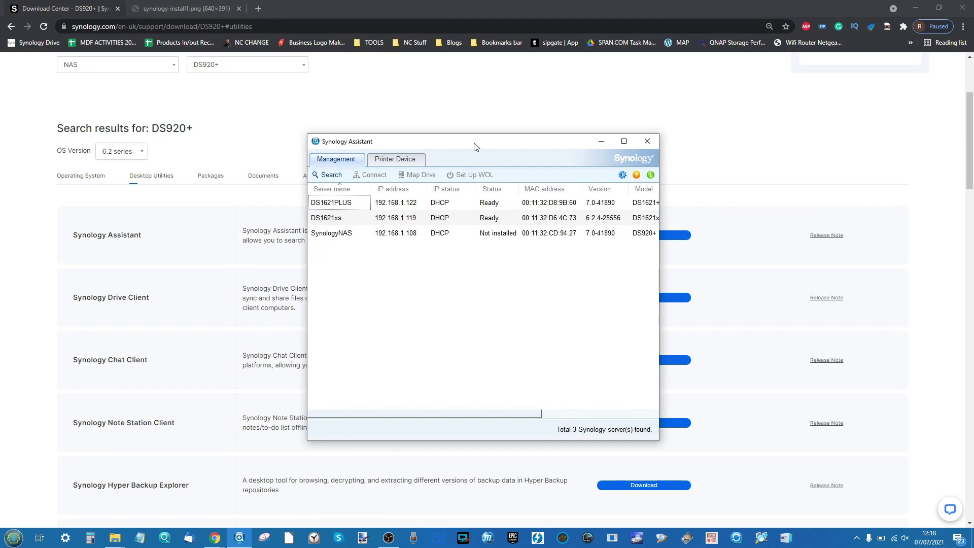
{"action": "left_click_drag", "start_coordinate": [420, 144], "coordinate": [396, 173]}
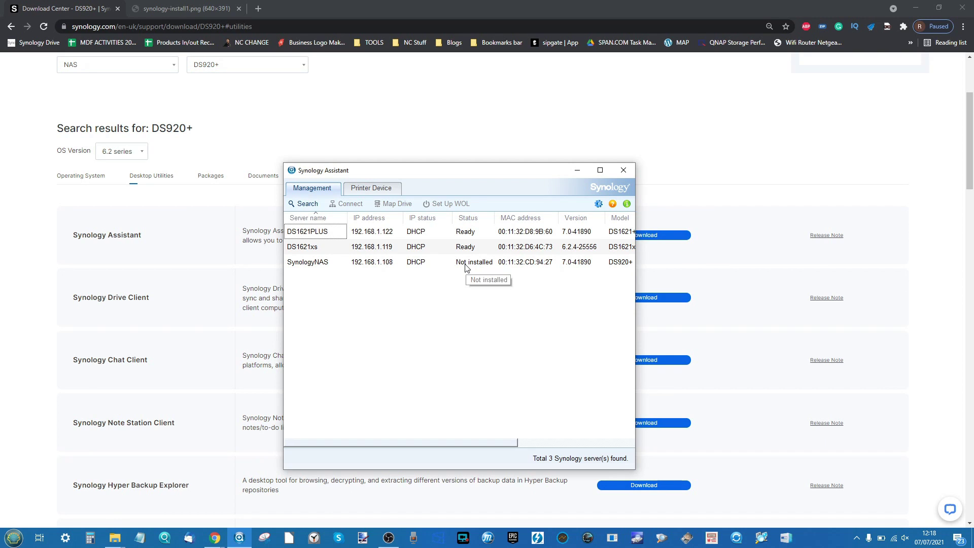
{"action": "double_click", "coordinate": [311, 263]}
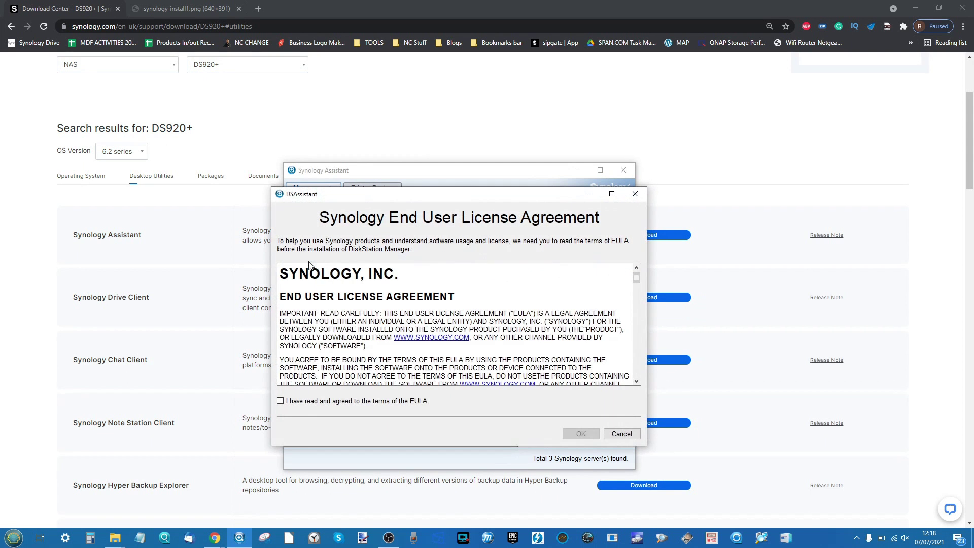
{"action": "scroll", "coordinate": [377, 358], "scroll_direction": "down", "scroll_amount": 10}
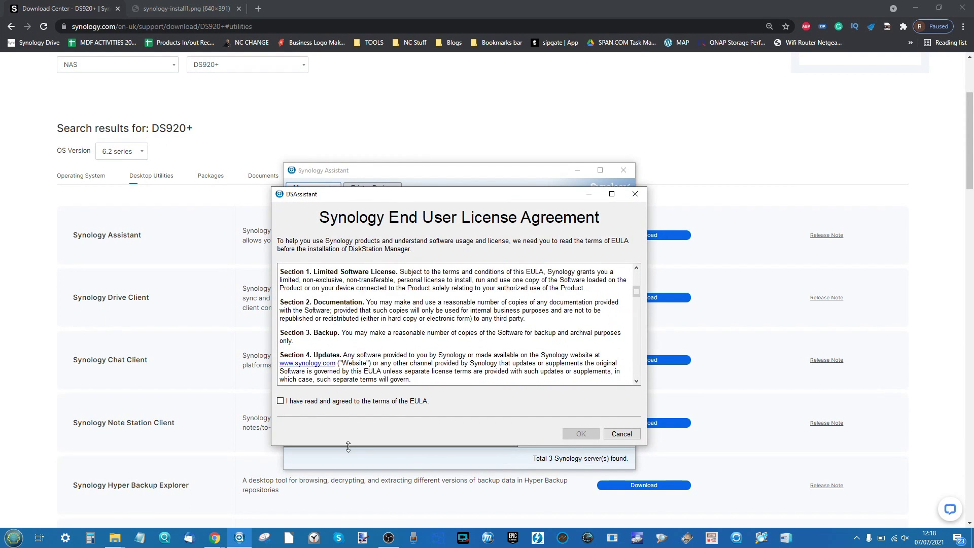
{"action": "left_click", "coordinate": [339, 403]}
{"action": "left_click", "coordinate": [575, 433]}
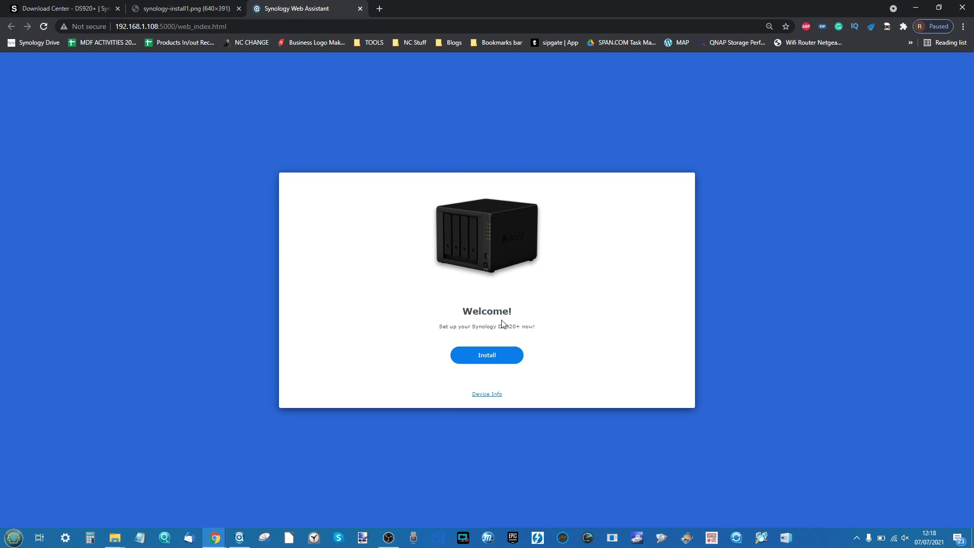
{"action": "left_click", "coordinate": [485, 394]}
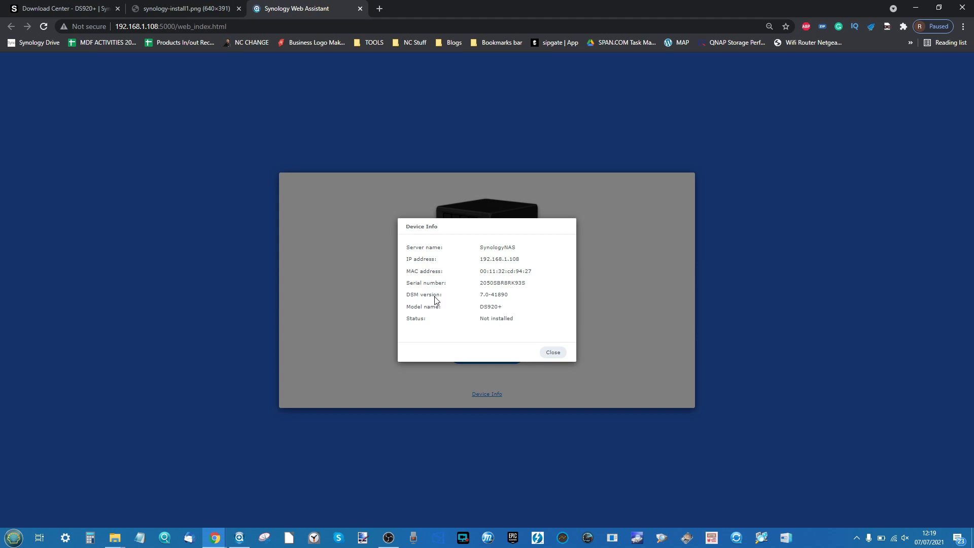
{"action": "scroll", "coordinate": [481, 303], "scroll_direction": "up", "scroll_amount": 2}
{"action": "scroll", "coordinate": [481, 300], "scroll_direction": "up", "scroll_amount": 3}
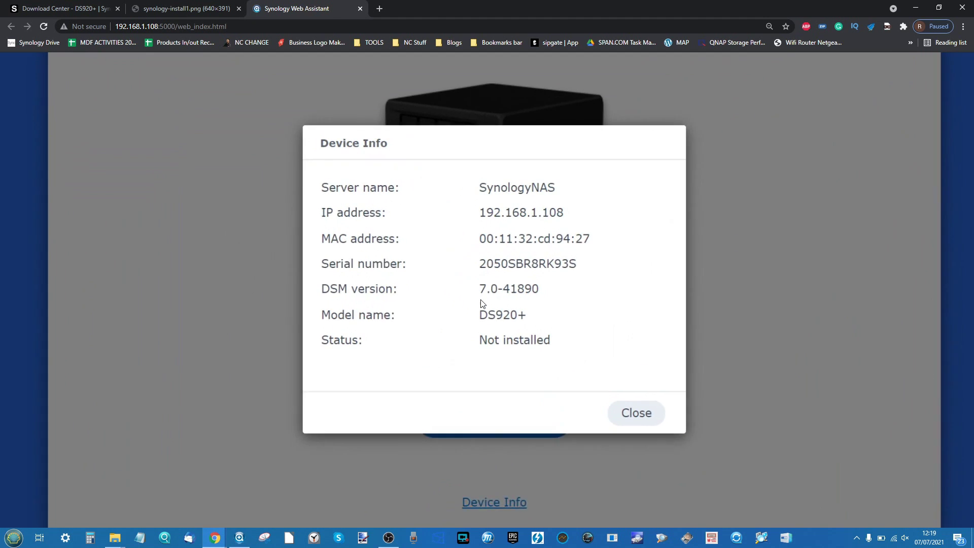
{"action": "scroll", "coordinate": [483, 303], "scroll_direction": "down", "scroll_amount": 5}
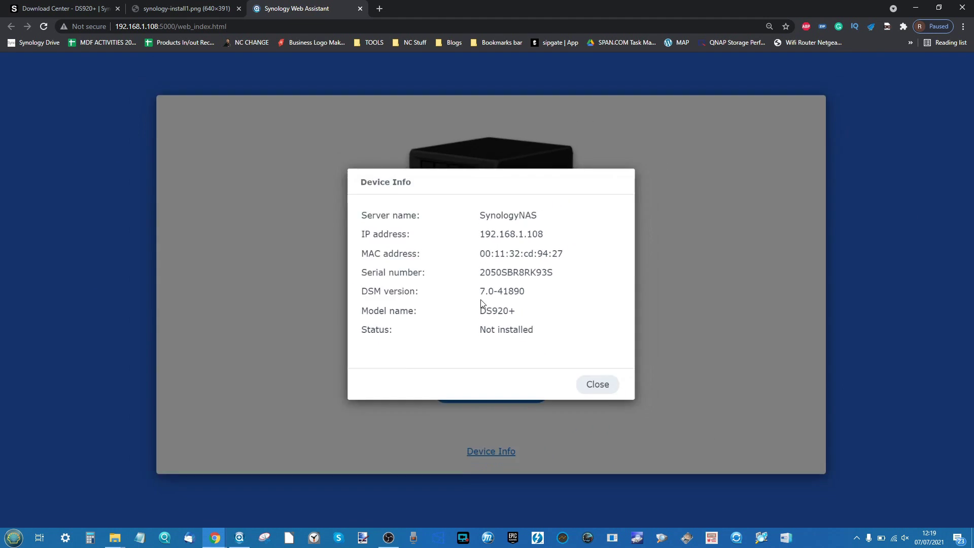
{"action": "left_click", "coordinate": [553, 352]}
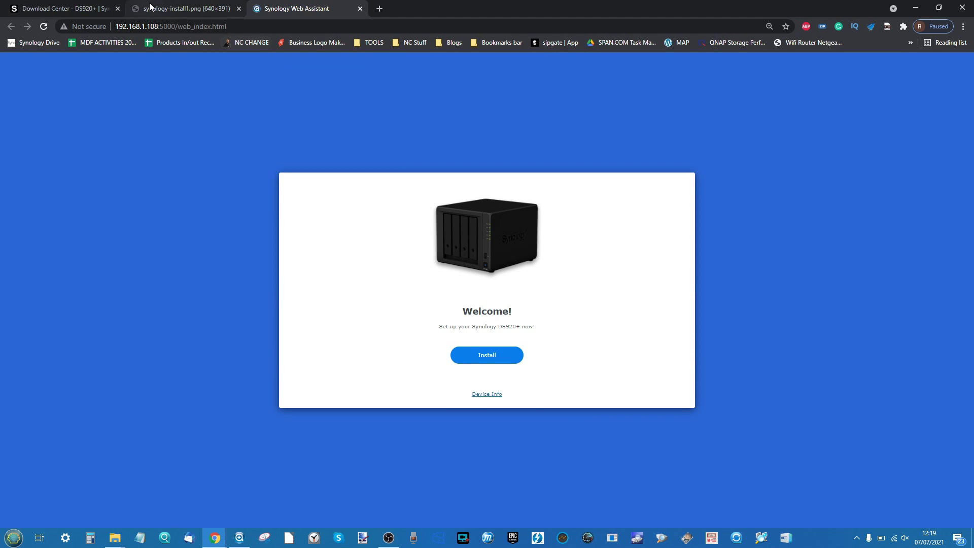
{"action": "left_click", "coordinate": [179, 6]}
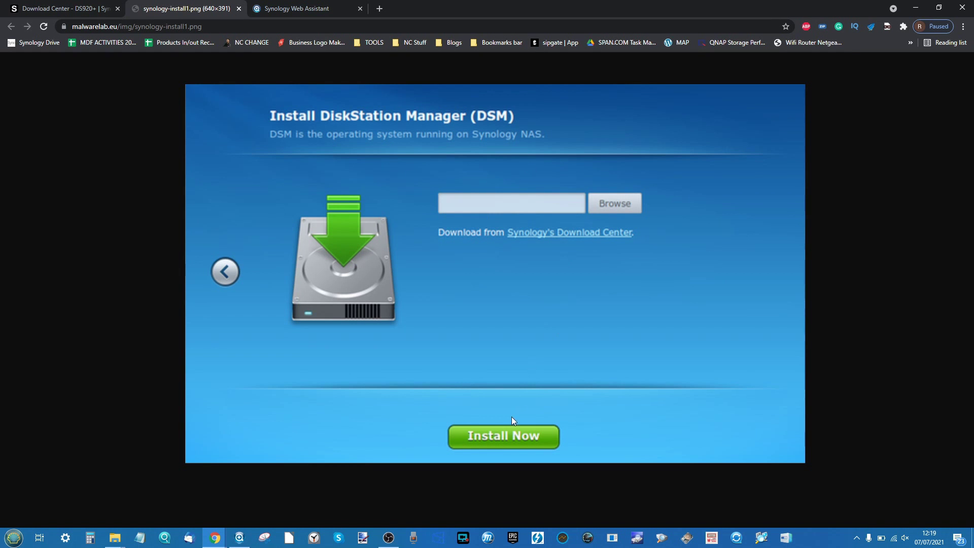
{"action": "scroll", "coordinate": [504, 459], "scroll_direction": "up", "scroll_amount": 5}
{"action": "scroll", "coordinate": [504, 459], "scroll_direction": "down", "scroll_amount": 6}
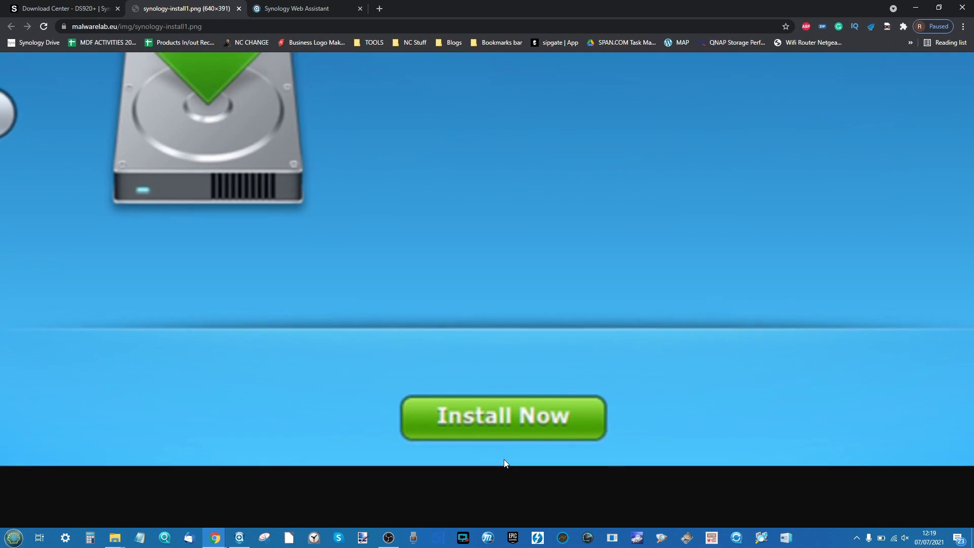
{"action": "scroll", "coordinate": [504, 459], "scroll_direction": "up", "scroll_amount": 4}
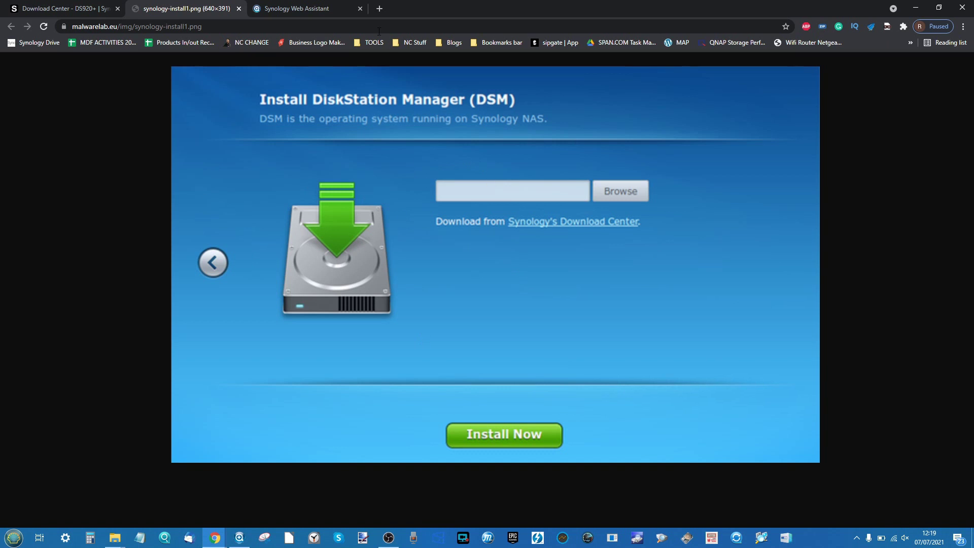
{"action": "left_click", "coordinate": [282, 8]}
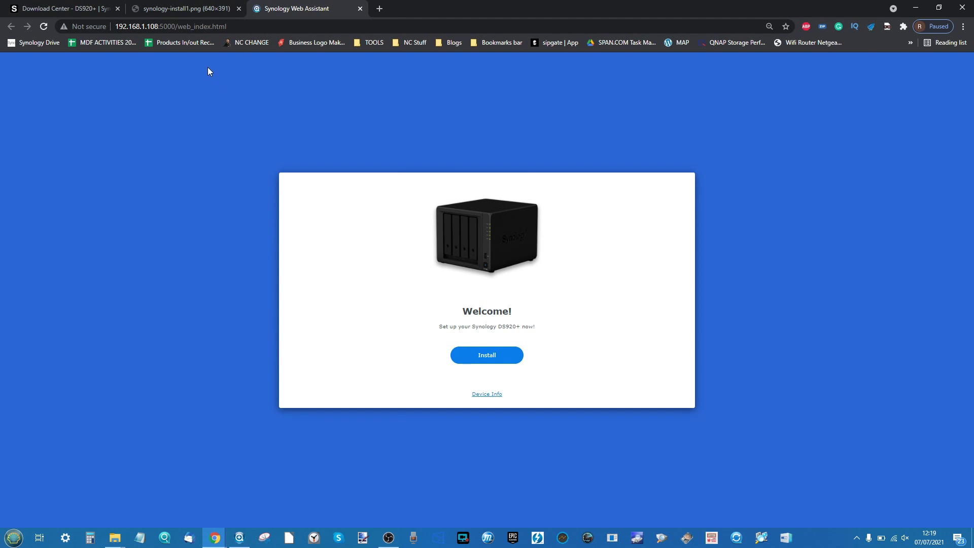
- Set the DS920+ Operating System downloads to the 7.0 series, then return to the setup page
{"action": "left_click", "coordinate": [55, 4]}
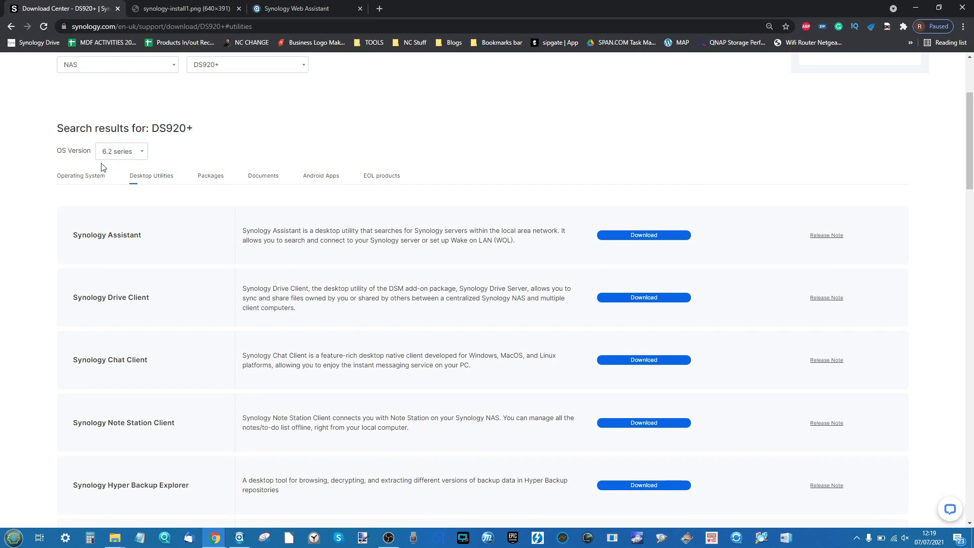
{"action": "left_click", "coordinate": [95, 174]}
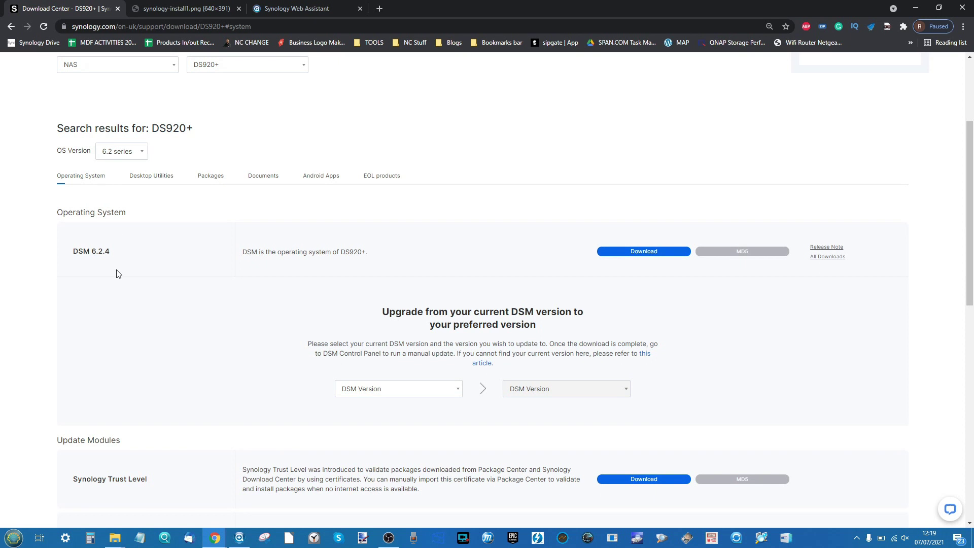
{"action": "scroll", "coordinate": [116, 274], "scroll_direction": "up", "scroll_amount": 5}
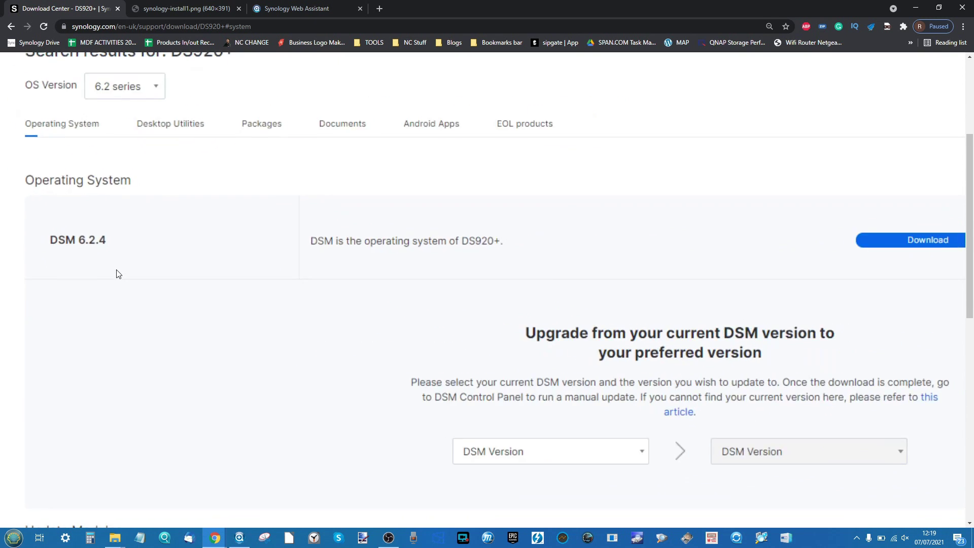
{"action": "scroll", "coordinate": [116, 274], "scroll_direction": "down", "scroll_amount": 5}
{"action": "left_click", "coordinate": [111, 151]}
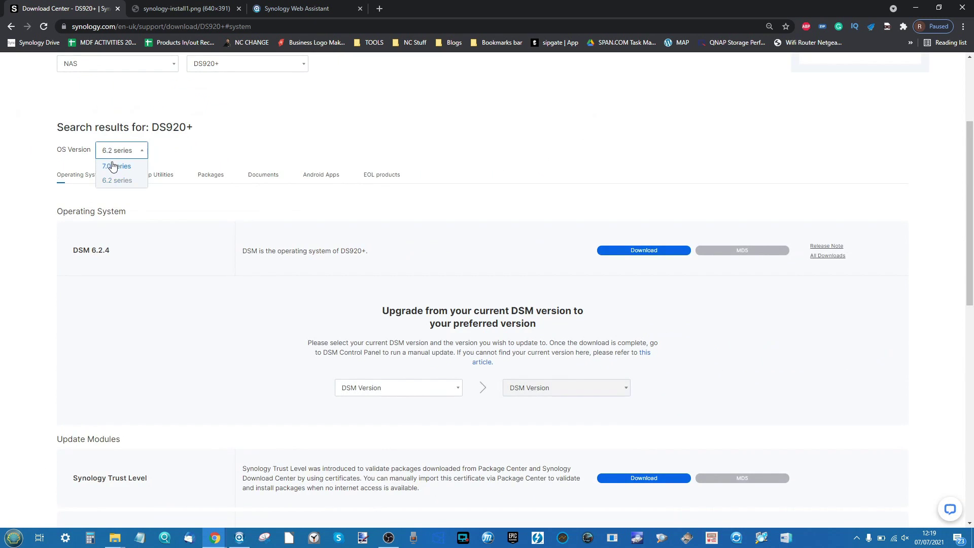
{"action": "left_click", "coordinate": [113, 166]}
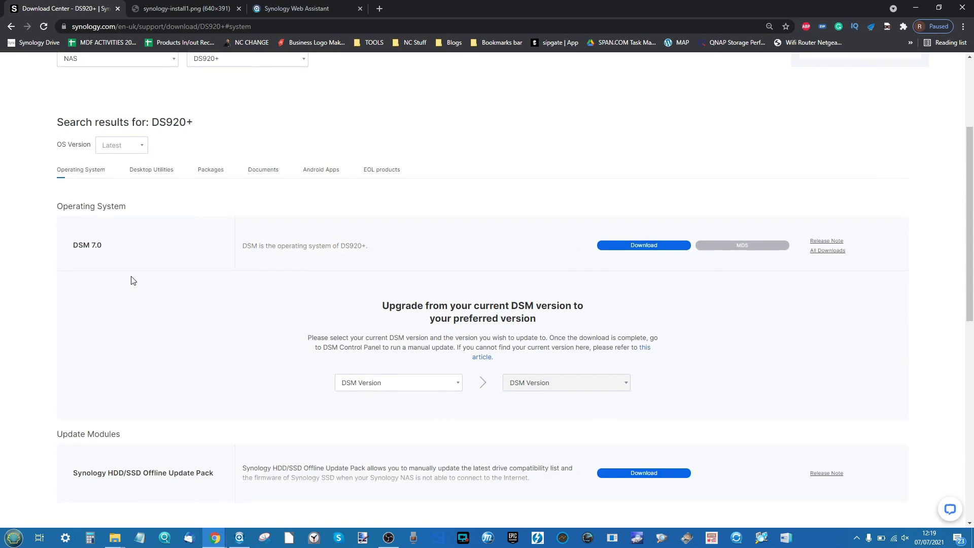
{"action": "scroll", "coordinate": [133, 281], "scroll_direction": "down", "scroll_amount": 1}
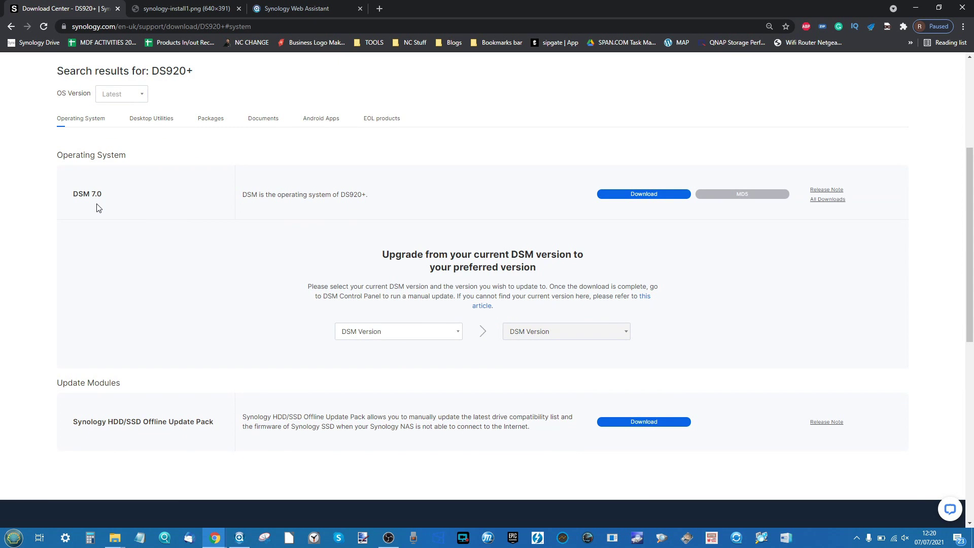
{"action": "scroll", "coordinate": [98, 208], "scroll_direction": "up", "scroll_amount": 3, "text": "ctrl"}
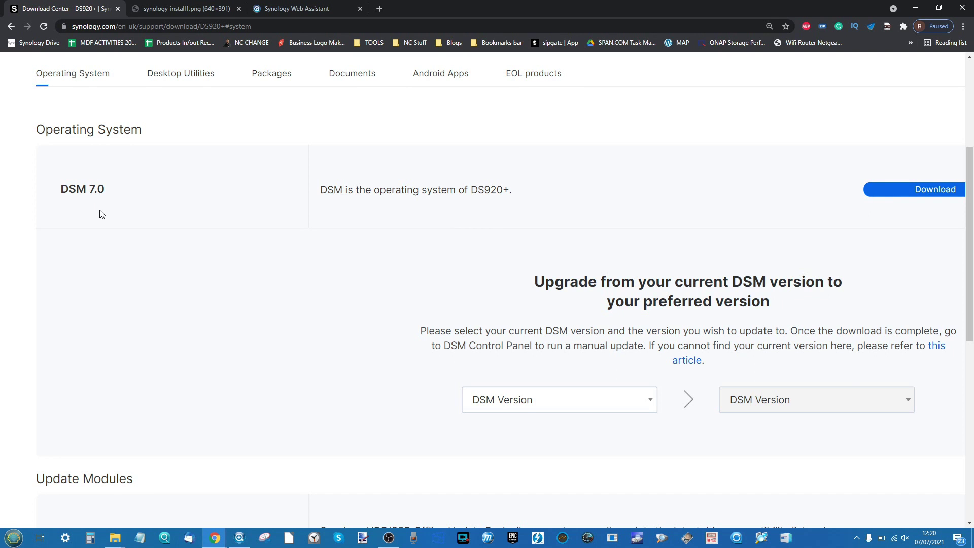
{"action": "key", "text": "ctrl+minus"}
{"action": "key", "text": "ctrl+minus"}
{"action": "key", "text": "ctrl+minus"}
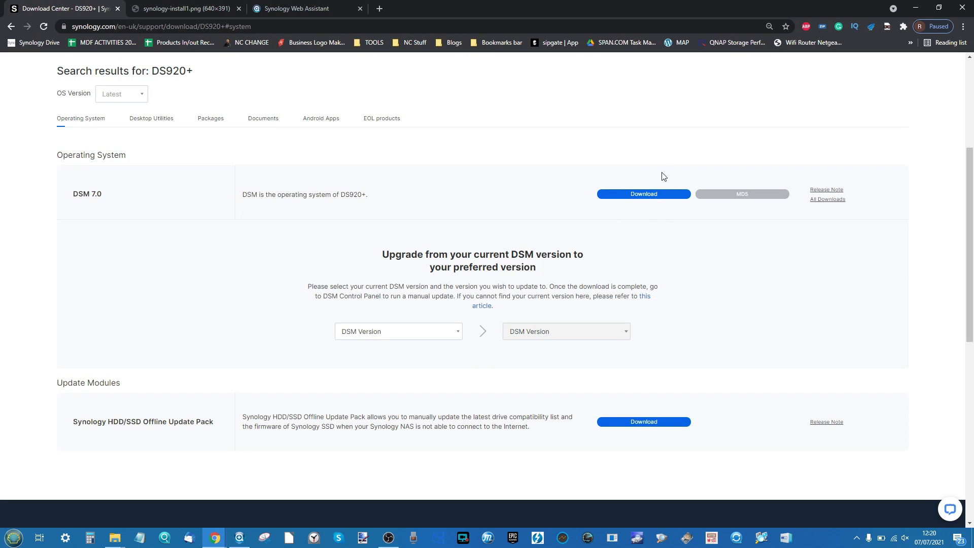
{"action": "left_click", "coordinate": [315, 6]}
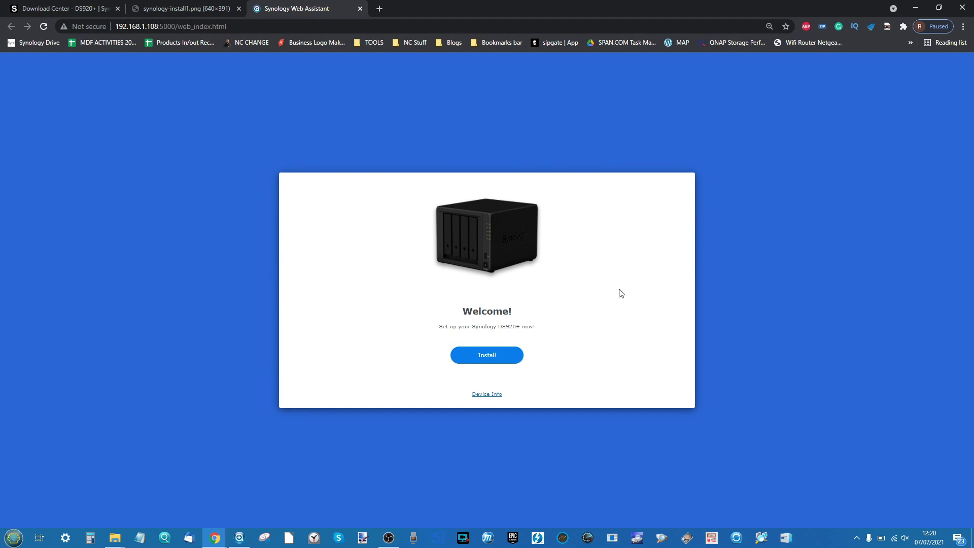
- Start the DSM installation to reach the Install DiskStation Manager page, zoomed in
{"action": "left_click", "coordinate": [504, 361]}
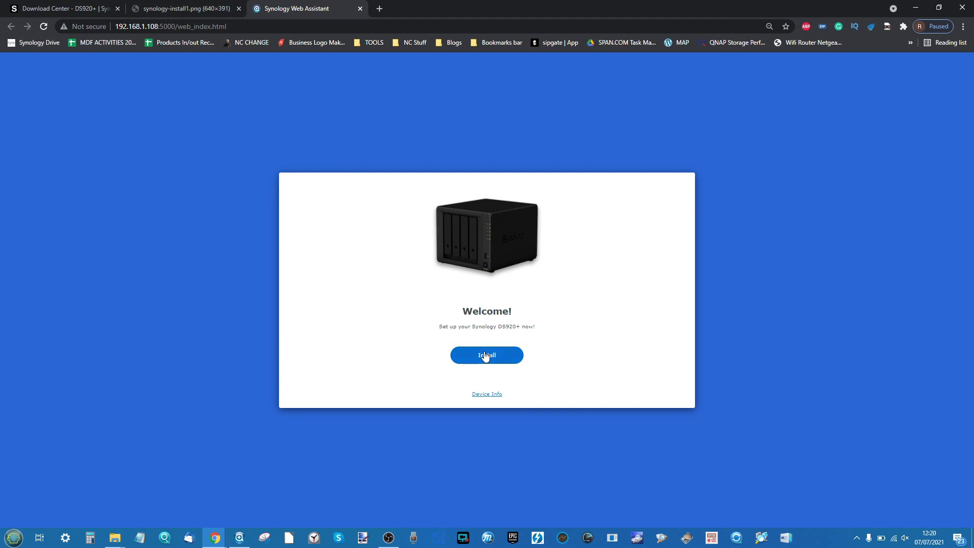
{"action": "left_click", "coordinate": [486, 356]}
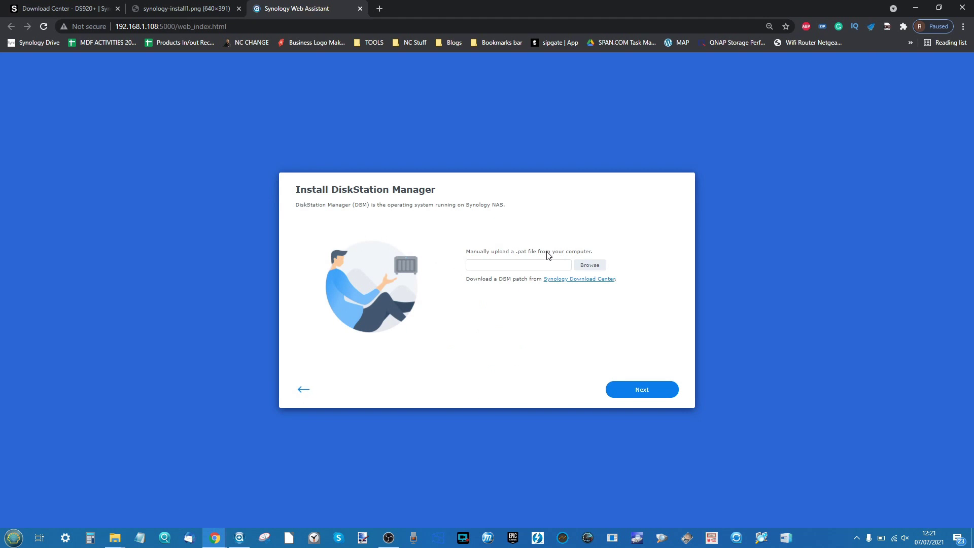
{"action": "key", "text": "ctrl+plus"}
{"action": "key", "text": "ctrl+plus"}
{"action": "key", "text": "ctrl+plus"}
{"action": "key", "text": "ctrl+plus"}
{"action": "key", "text": "ctrl+plus"}
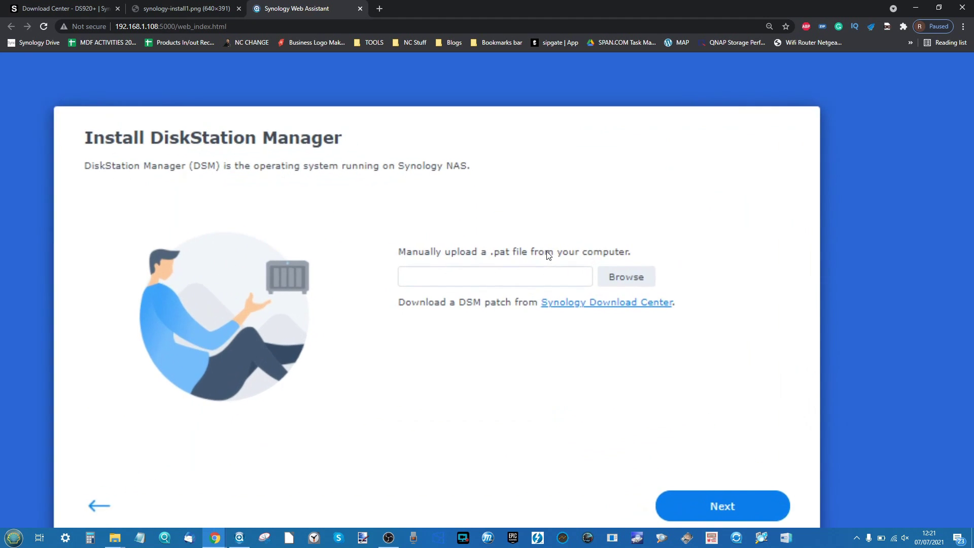
- Cancel the .pat file picker without choosing a file and go back to the DS920+ download page
{"action": "left_click", "coordinate": [57, 7]}
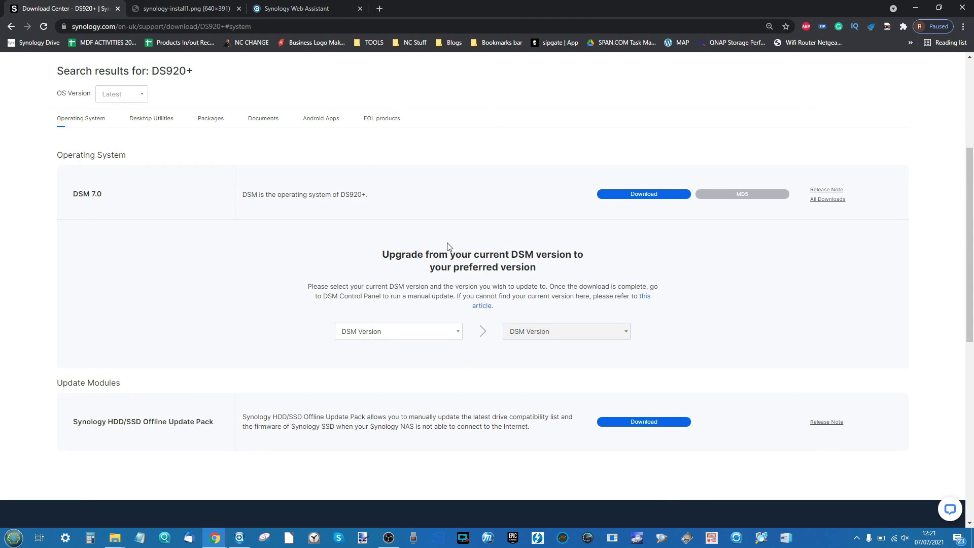
{"action": "left_click", "coordinate": [281, 6]}
{"action": "left_click", "coordinate": [614, 275]}
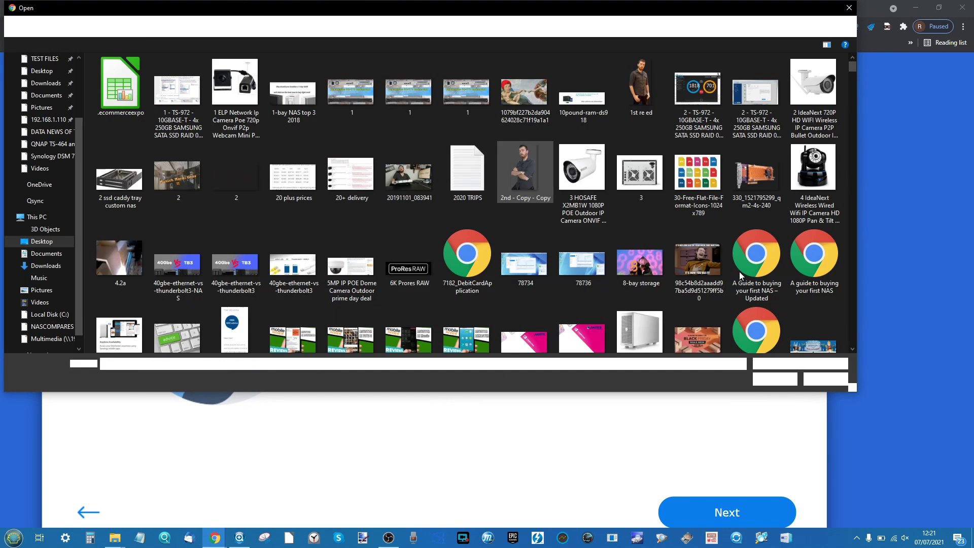
{"action": "left_click", "coordinate": [830, 380]}
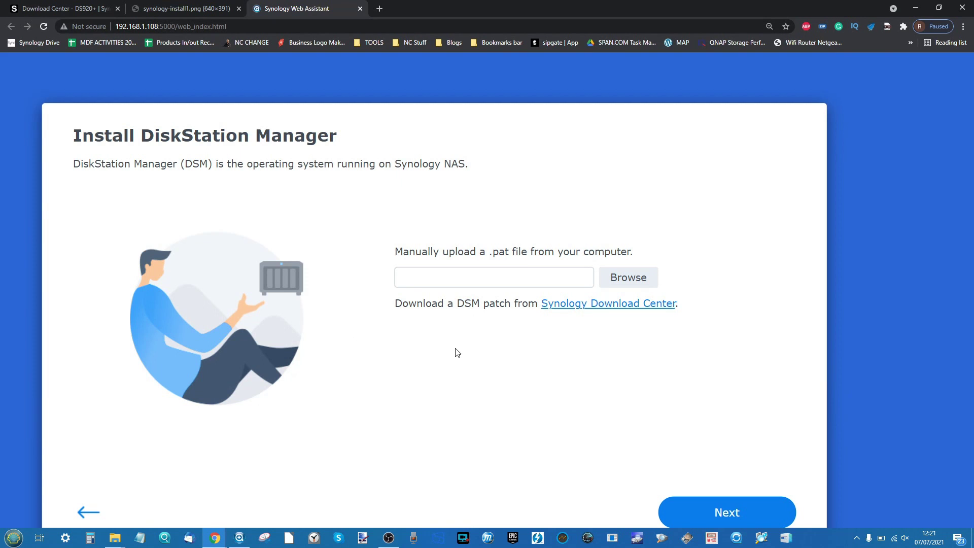
{"action": "scroll", "coordinate": [455, 352], "scroll_direction": "down", "scroll_amount": 4}
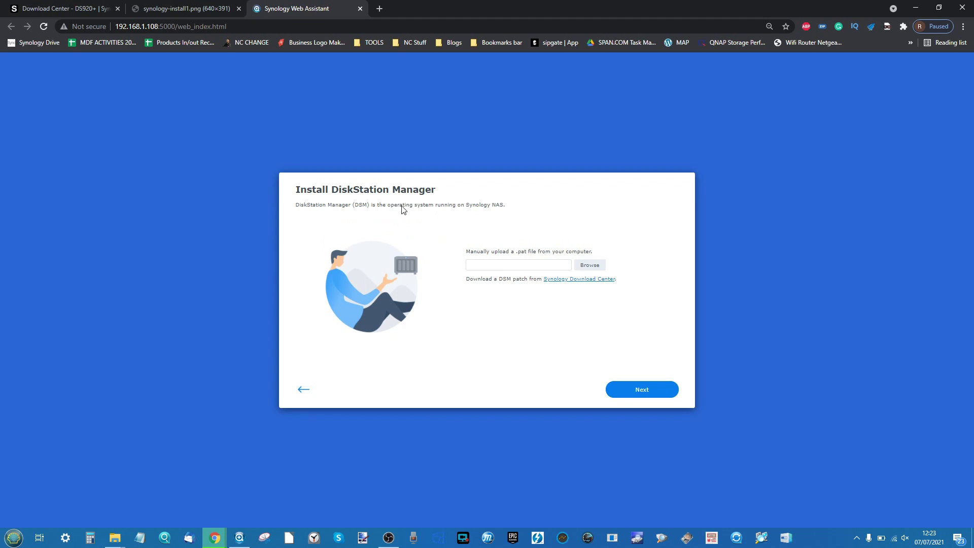
{"action": "left_click", "coordinate": [94, 6]}
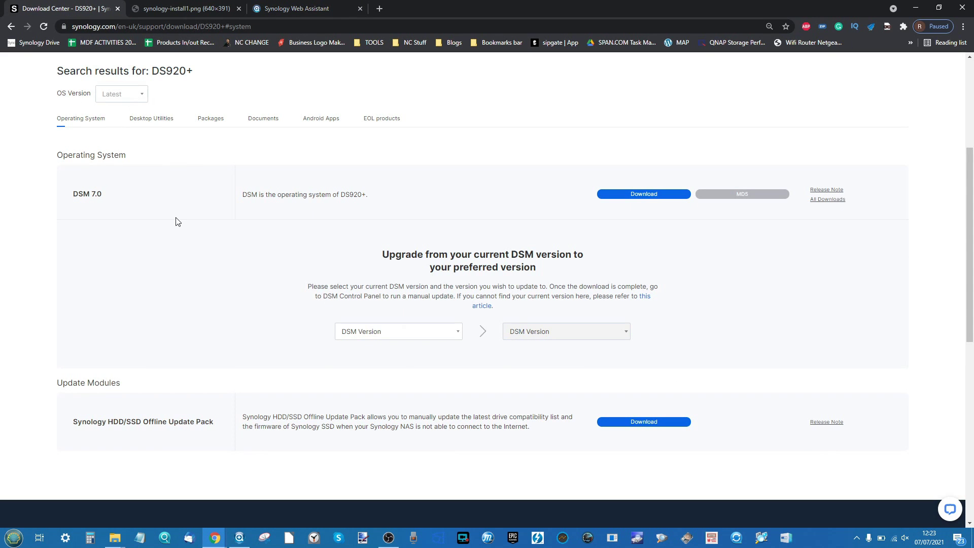
- Check the 7.0 and 6.2 series in the OS Version list, then return to Web Assistant
{"action": "scroll", "coordinate": [175, 220], "scroll_direction": "up", "scroll_amount": 1}
{"action": "left_click", "coordinate": [135, 136]}
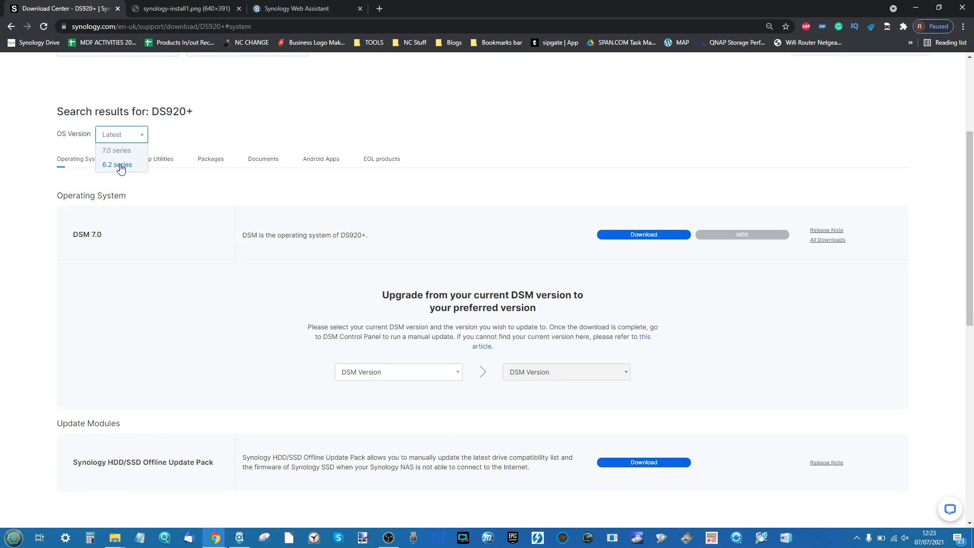
{"action": "left_click", "coordinate": [274, 8]}
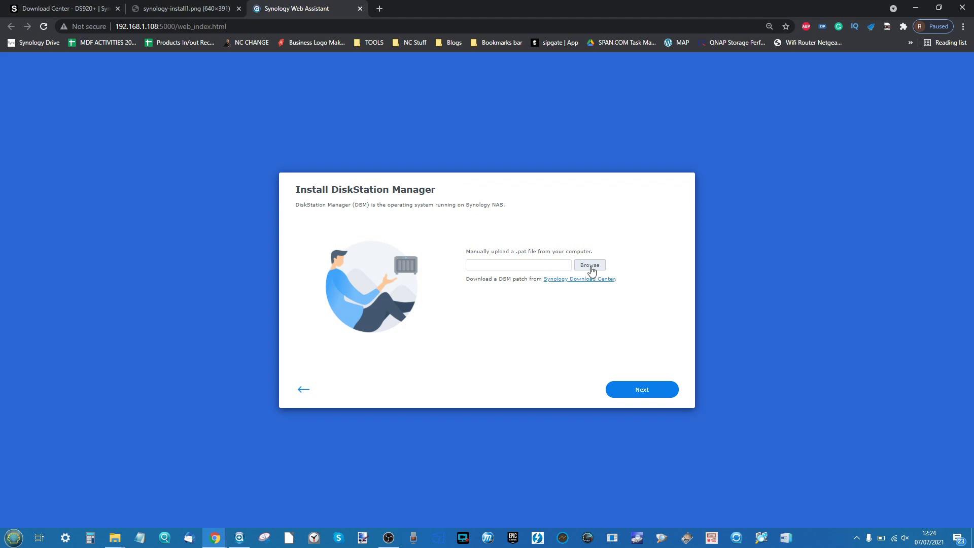
- Install DSM from Downloads\DSM_DS920+_41890.pat, accepting that all data on drives 1–4 is erased
{"action": "left_click", "coordinate": [588, 265]}
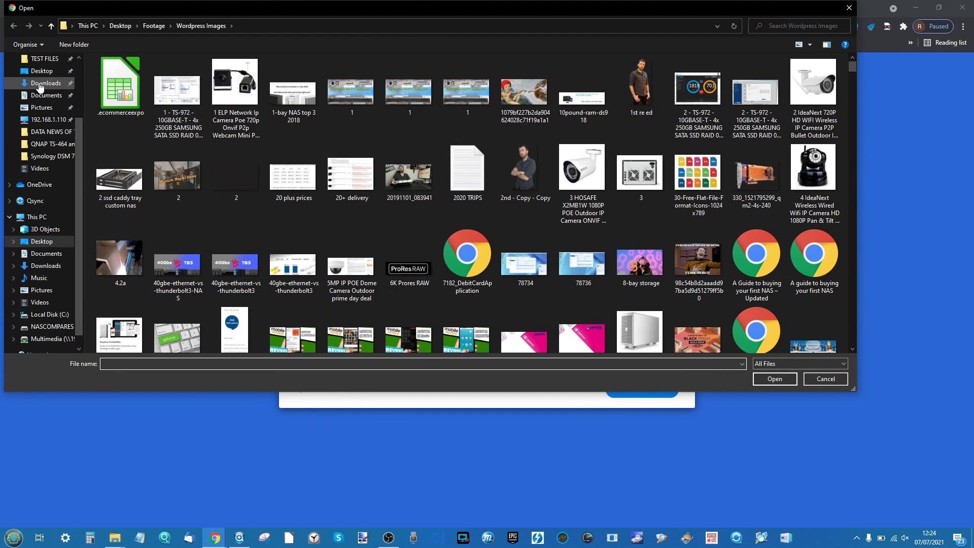
{"action": "left_click", "coordinate": [44, 83]}
{"action": "double_click", "coordinate": [137, 97]}
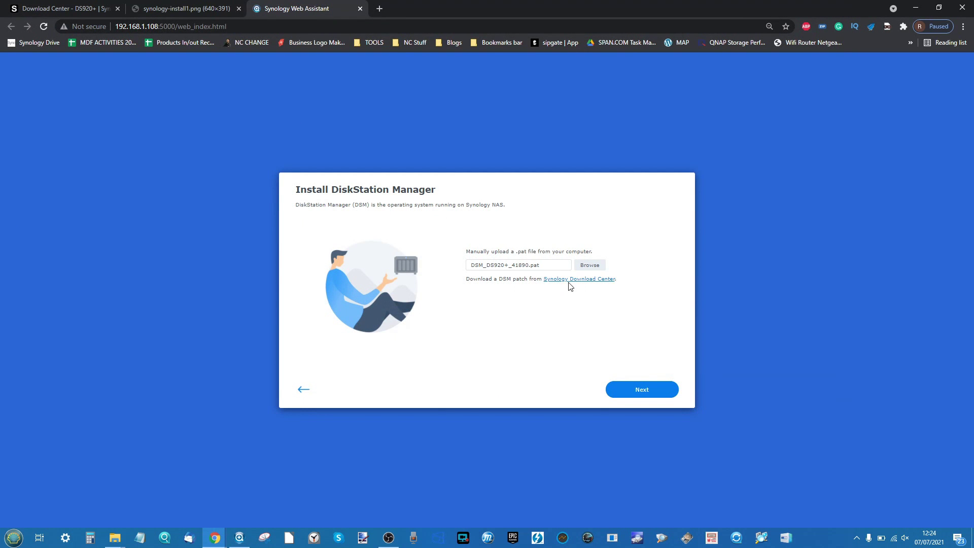
{"action": "left_click", "coordinate": [633, 385]}
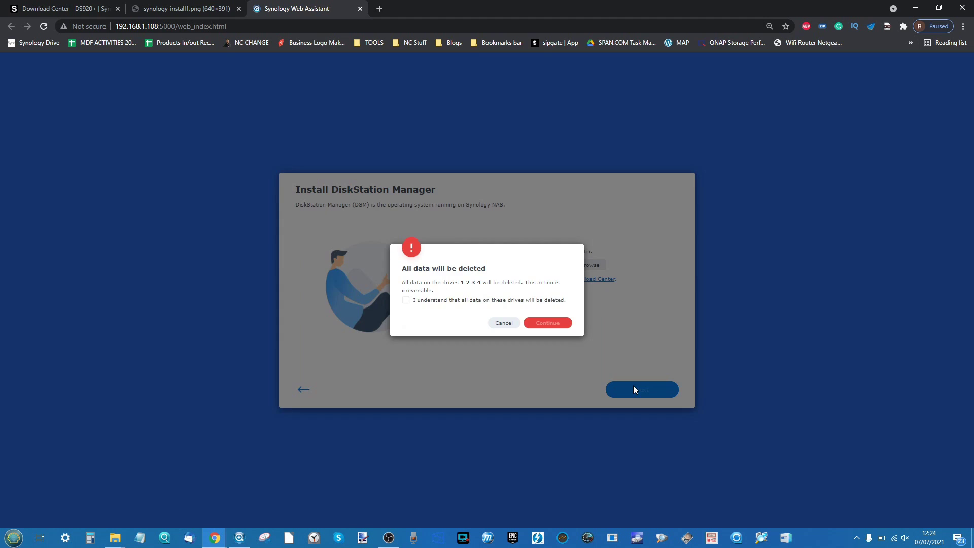
{"action": "left_click", "coordinate": [500, 301]}
{"action": "left_click", "coordinate": [557, 325]}
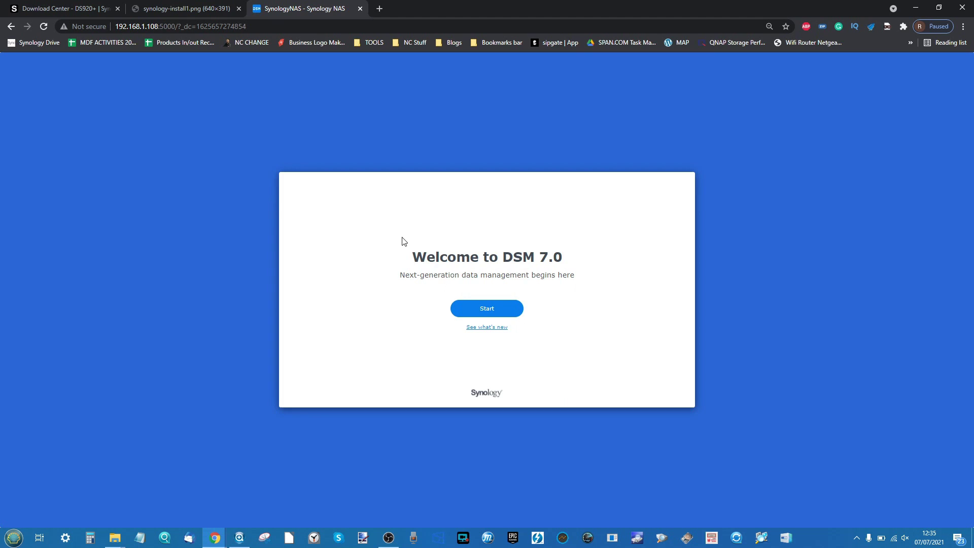
- Browse DSM 7.0's what's new page, then start the initial setup wizard
{"action": "left_click", "coordinate": [492, 328]}
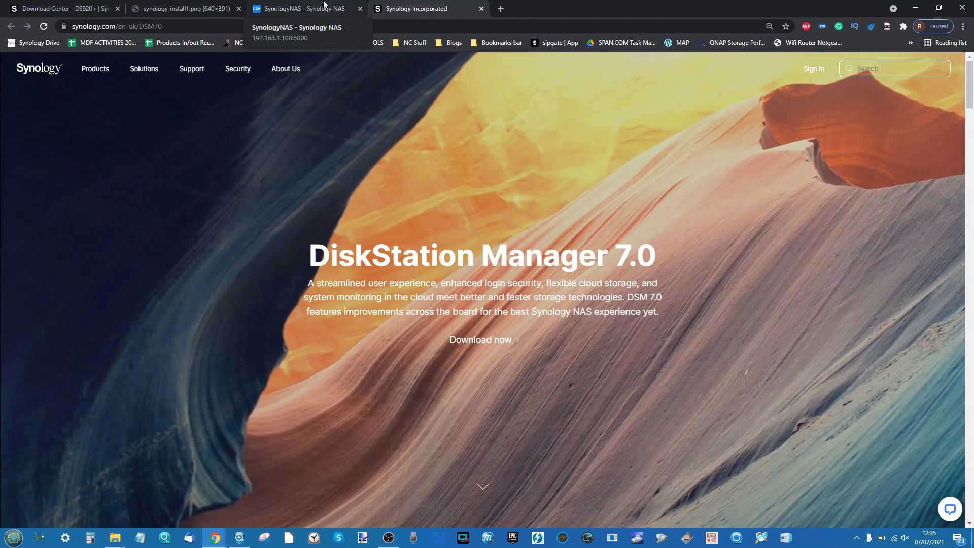
{"action": "scroll", "coordinate": [463, 300], "scroll_direction": "down", "scroll_amount": 10}
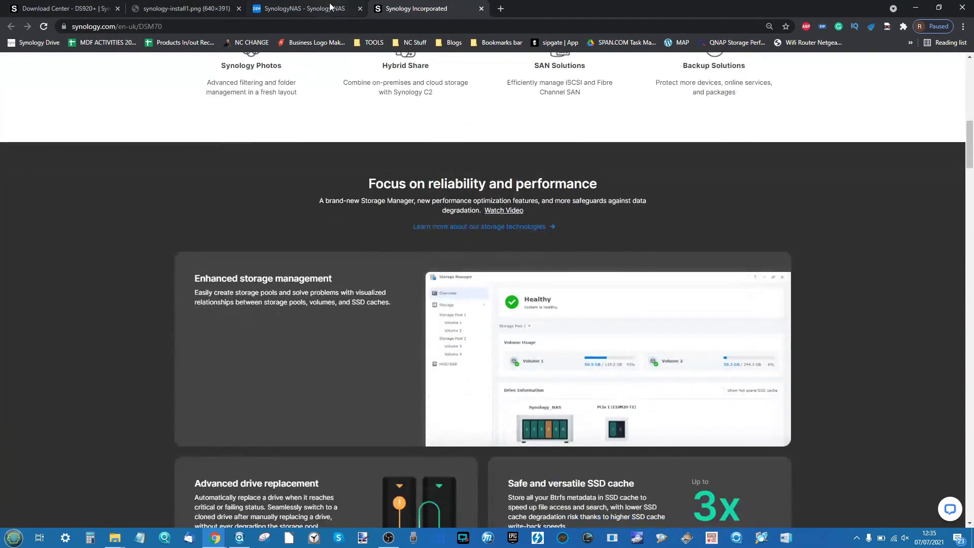
{"action": "left_click", "coordinate": [305, 6]}
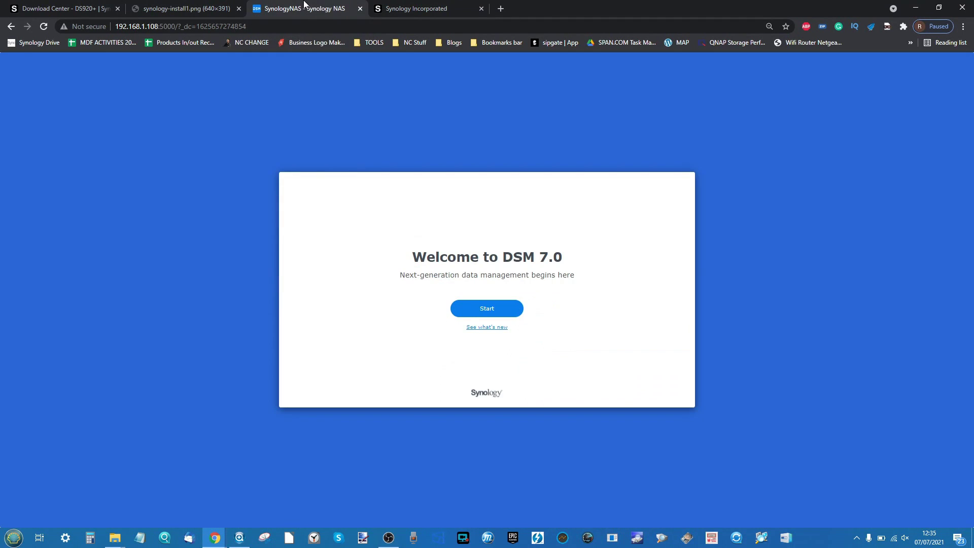
{"action": "left_click", "coordinate": [491, 311]}
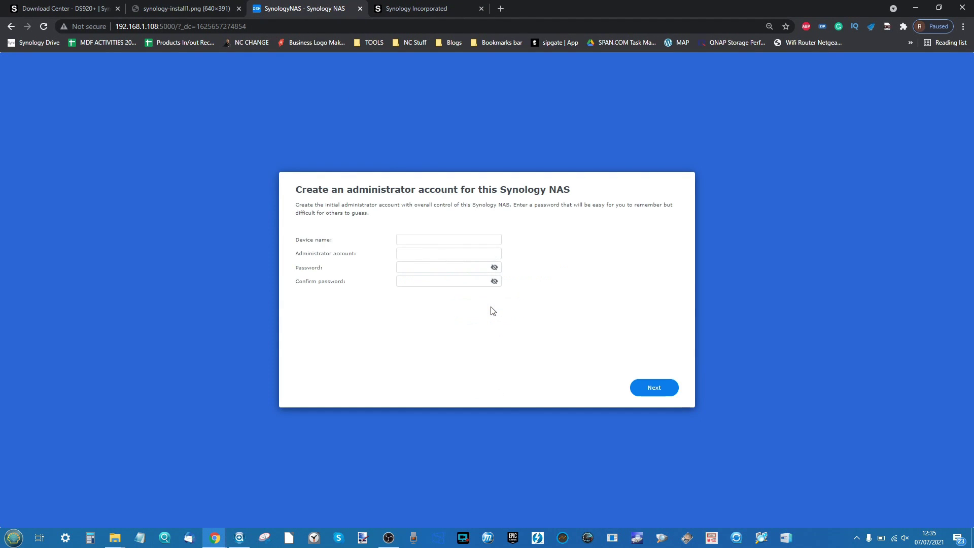
- Enter device name DS920TESSTNAS, an administrator account name, and the password plus its confirmation
{"action": "left_click", "coordinate": [410, 239]}
{"action": "type", "text": "d"}
{"action": "key", "text": "BackSpace"}
{"action": "type", "text": "DS920TESSTNAS"}
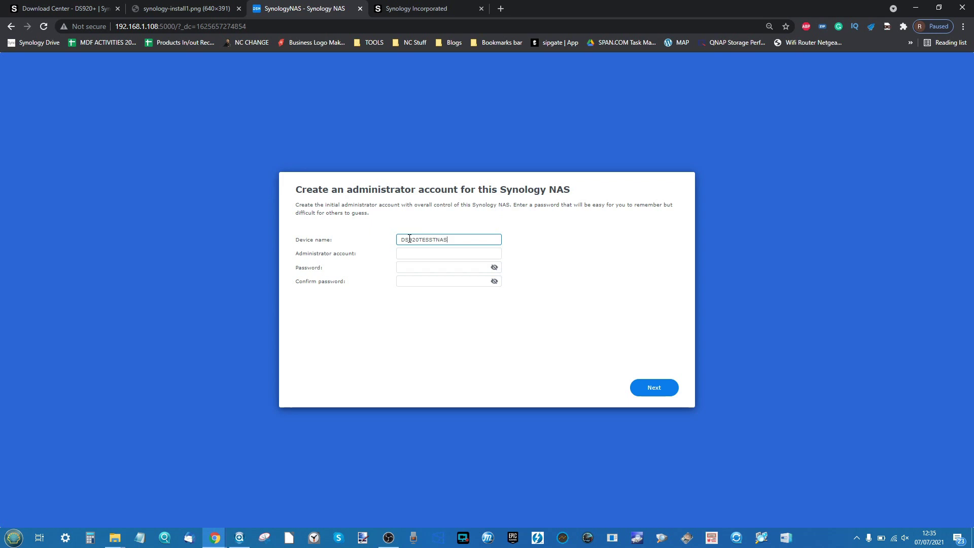
{"action": "left_click", "coordinate": [419, 254]}
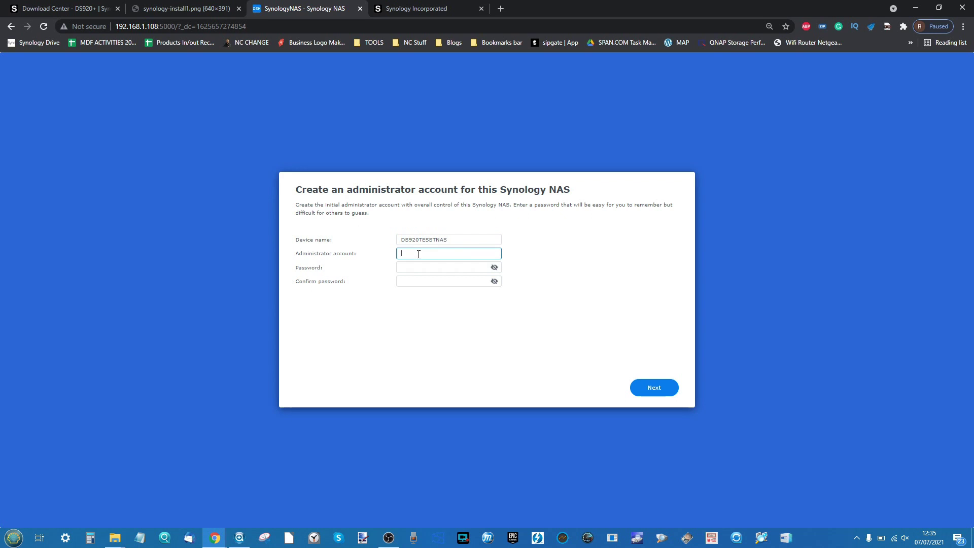
{"action": "type", "text": "admin"}
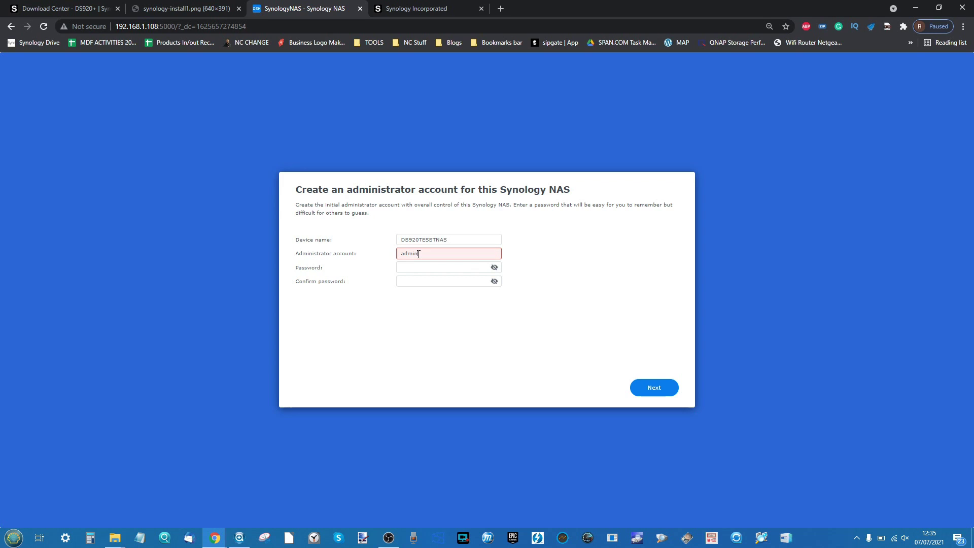
{"action": "key", "text": "BackSpace"}
{"action": "key", "text": "BackSpace"}
{"action": "type", "text": "1n"}
{"action": "key", "text": "Tab"}
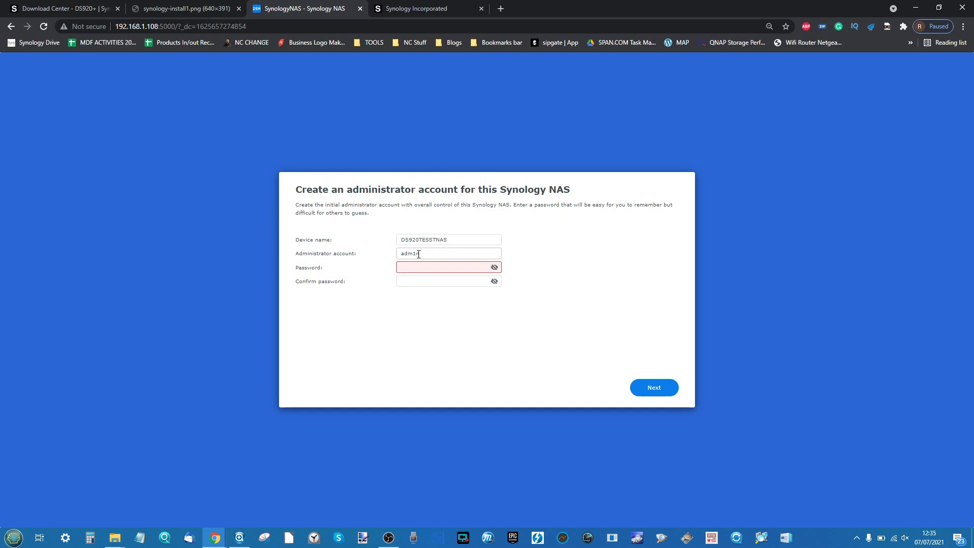
{"action": "type", "text": "••••••••"}
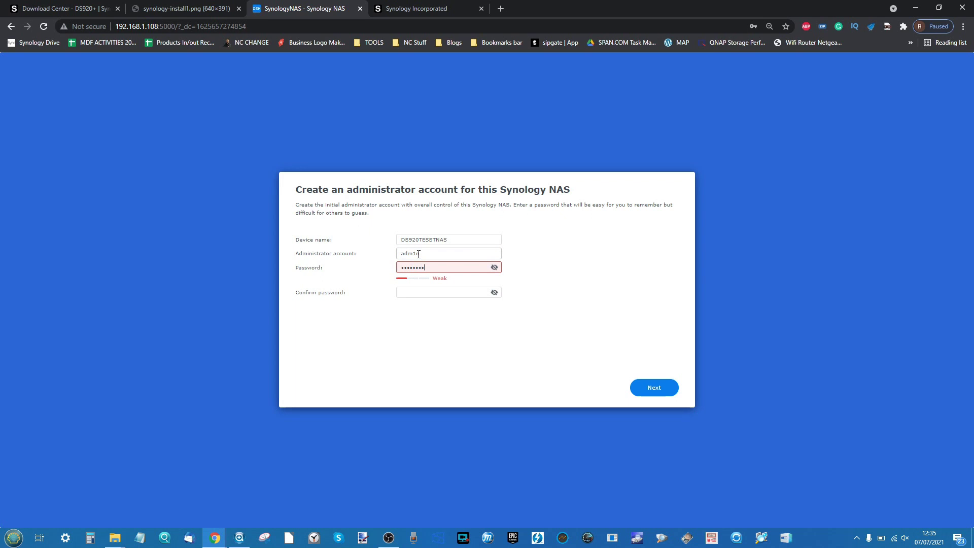
{"action": "key", "text": "Tab"}
{"action": "type", "text": "•"}
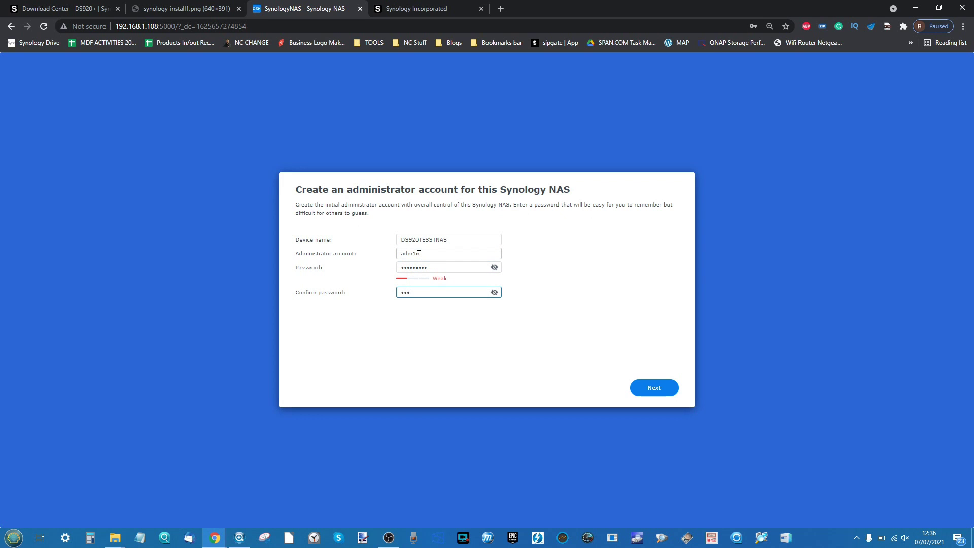
{"action": "type", "text": "•••••••"}
- Submit the admin account and keep automatic installation of important DSM and package updates only
{"action": "left_click", "coordinate": [654, 389]}
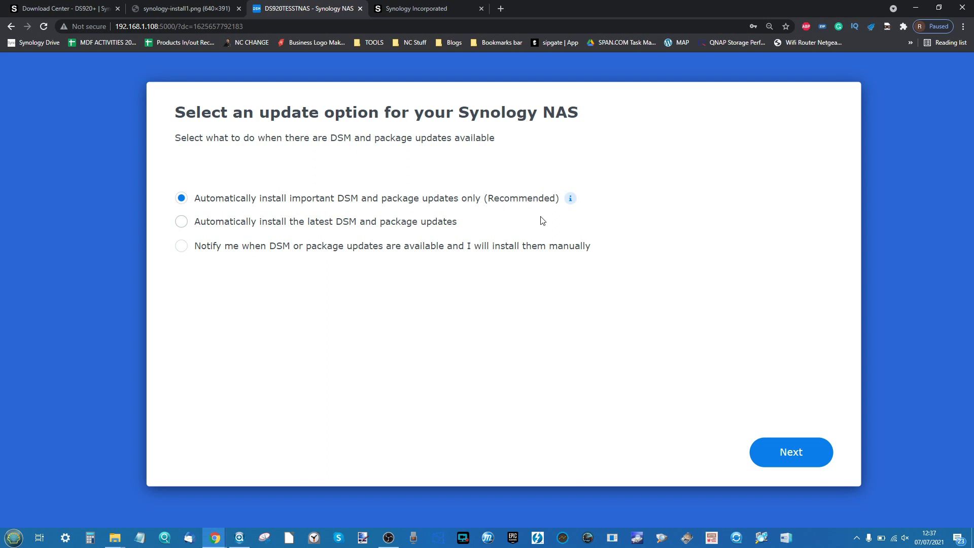
{"action": "mouse_move", "coordinate": [573, 200]}
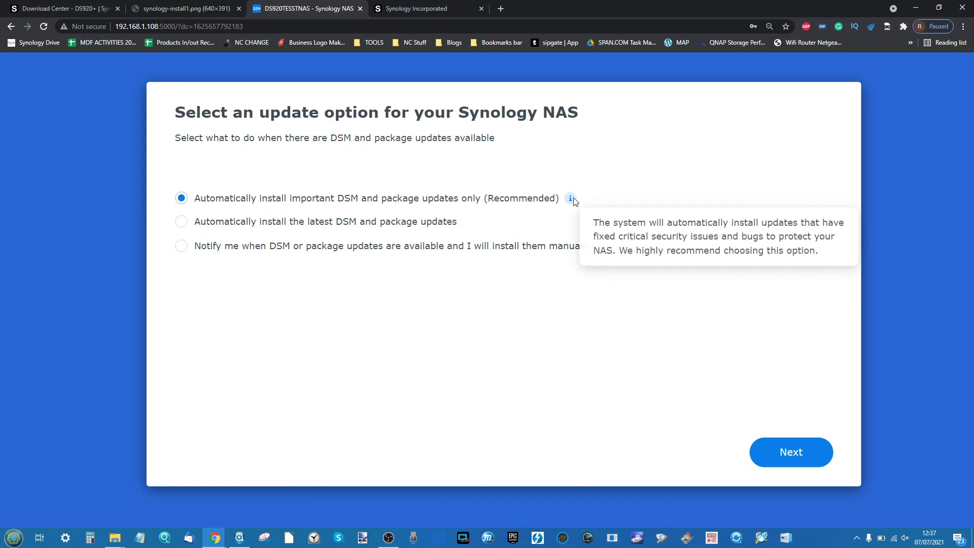
{"action": "key", "text": "ctrl+minus"}
{"action": "key", "text": "ctrl+minus"}
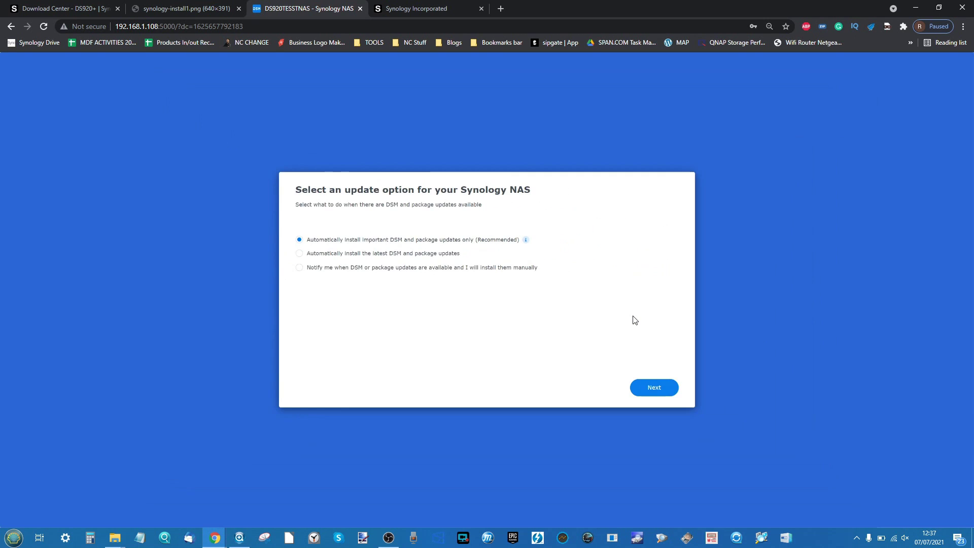
{"action": "left_click", "coordinate": [655, 387]}
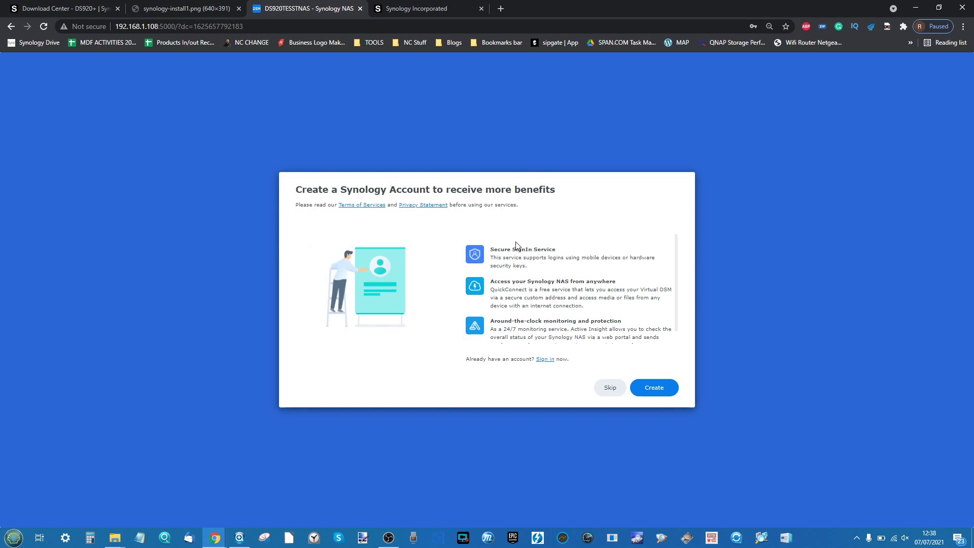
- Review the Synology Account benefits, then skip account creation and confirm with Skip Anyway
{"action": "scroll", "coordinate": [517, 246], "scroll_direction": "up", "scroll_amount": 5, "text": "ctrl"}
{"action": "scroll", "coordinate": [517, 245], "scroll_direction": "down", "scroll_amount": 1}
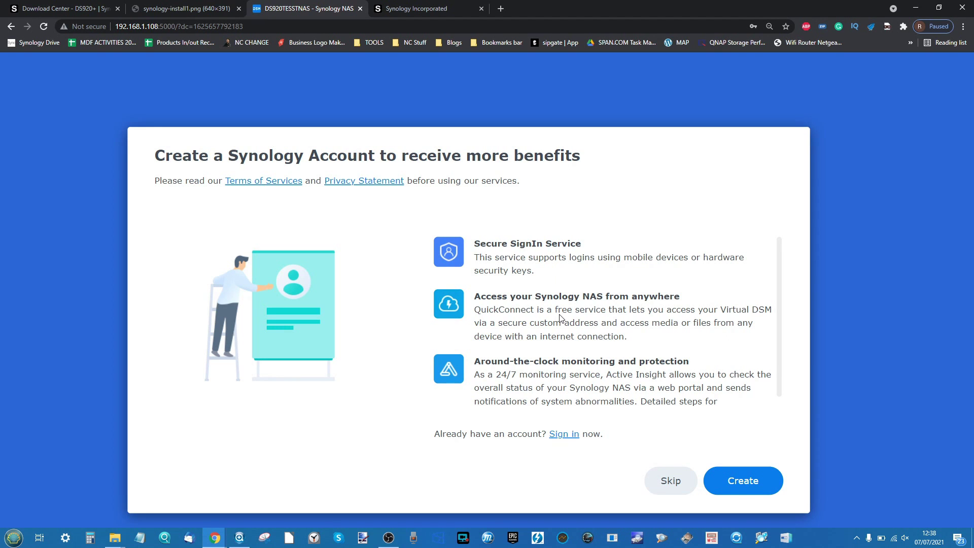
{"action": "scroll", "coordinate": [559, 318], "scroll_direction": "down", "scroll_amount": 1}
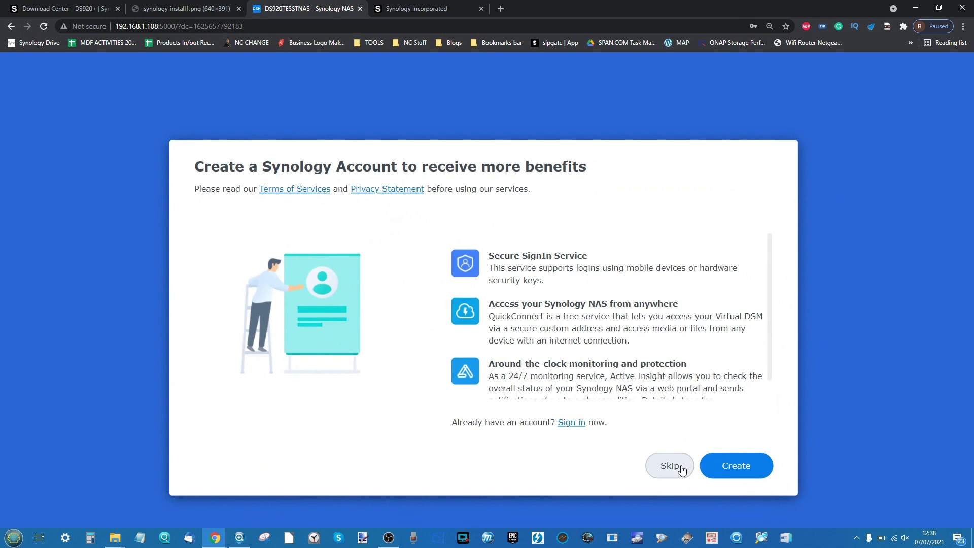
{"action": "left_click", "coordinate": [681, 468]}
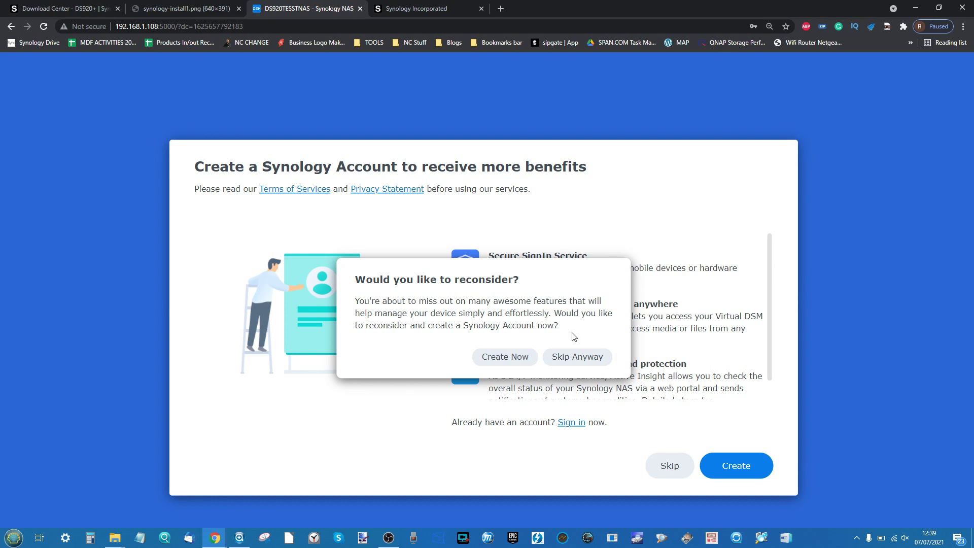
{"action": "left_click", "coordinate": [571, 355]}
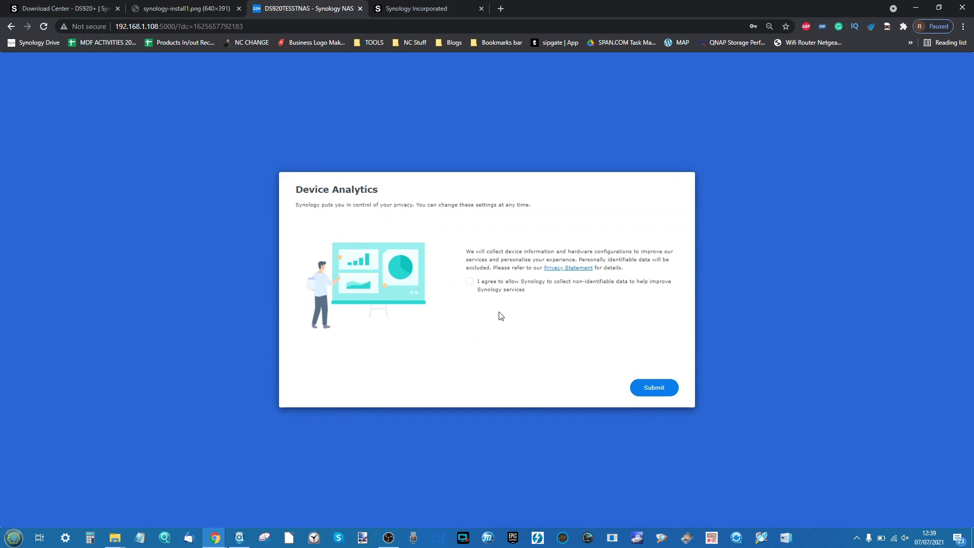
{"action": "left_click", "coordinate": [470, 282]}
{"action": "left_click", "coordinate": [654, 392]}
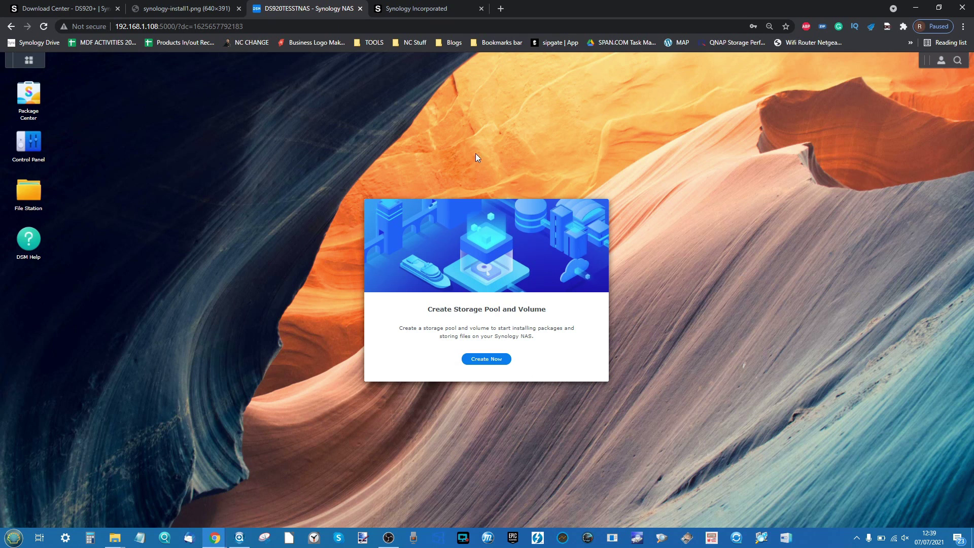
- Open the signed-in account's Personal settings and look over the Account tab
{"action": "left_click", "coordinate": [943, 63]}
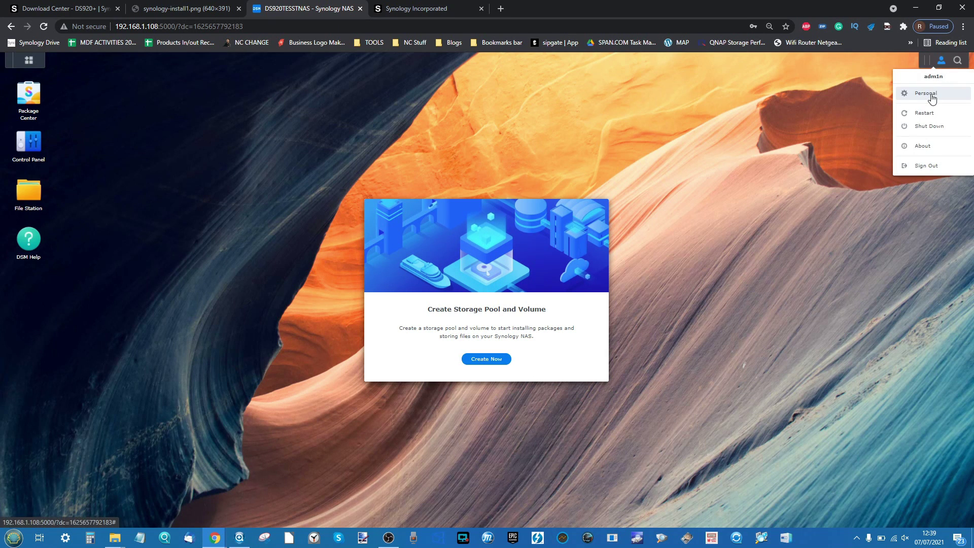
{"action": "left_click", "coordinate": [930, 94]}
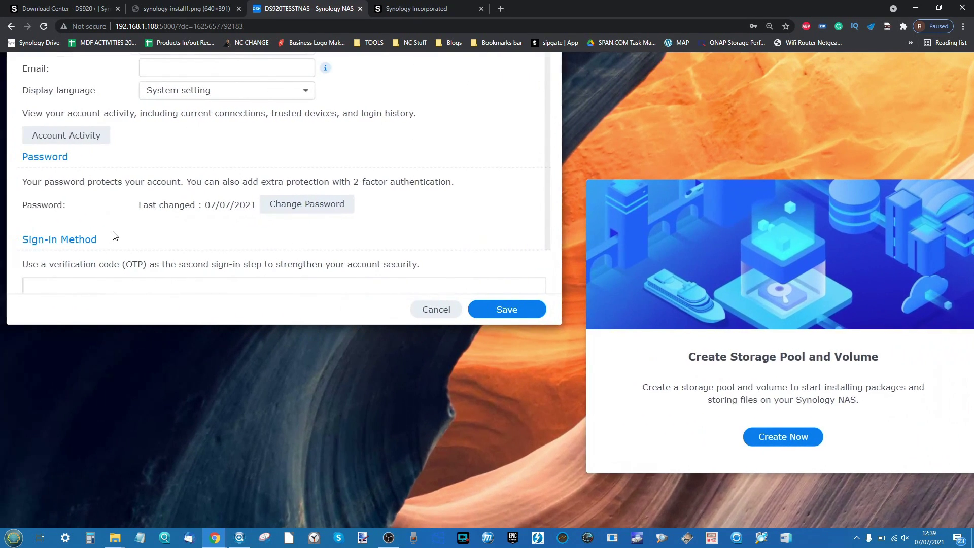
{"action": "scroll", "coordinate": [134, 234], "scroll_direction": "down", "scroll_amount": 4}
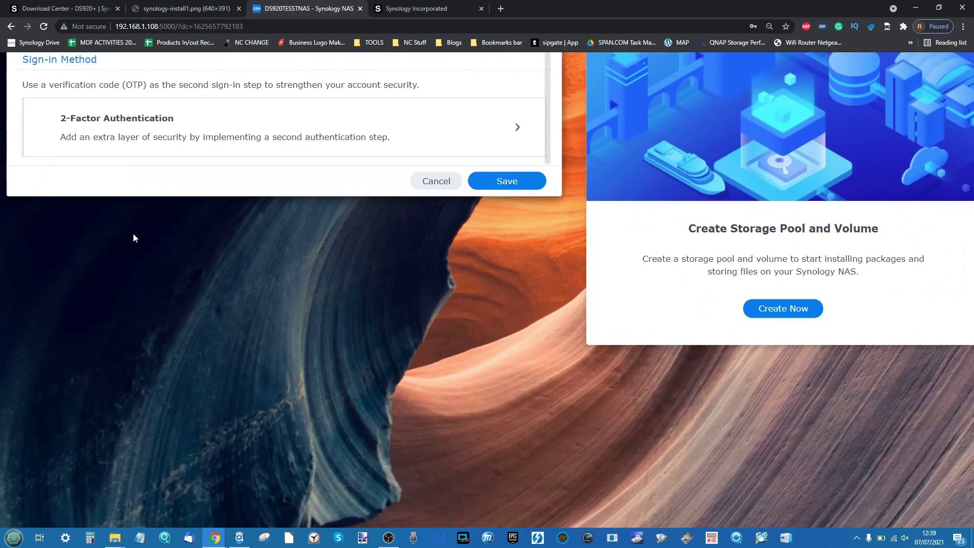
{"action": "scroll", "coordinate": [134, 234], "scroll_direction": "up", "scroll_amount": 3}
{"action": "scroll", "coordinate": [133, 238], "scroll_direction": "up", "scroll_amount": 4}
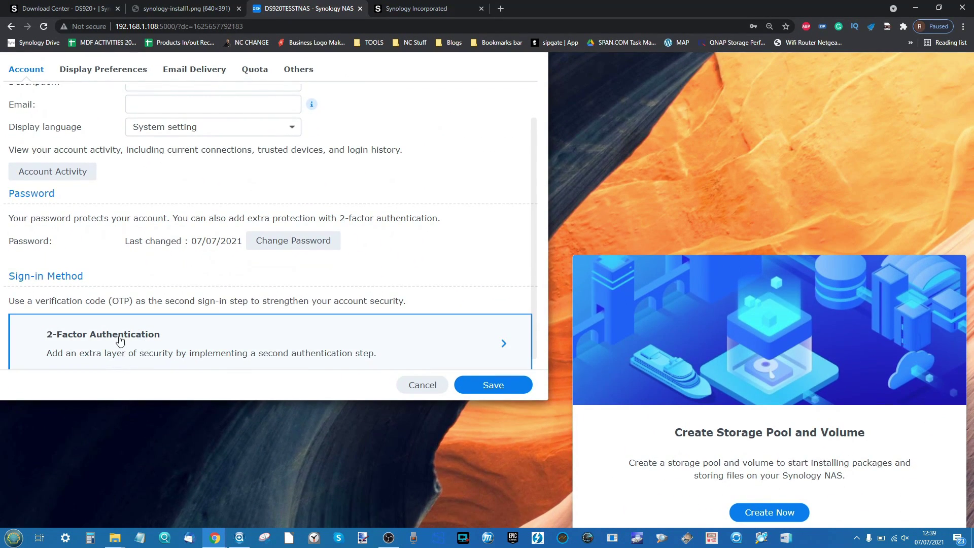
{"action": "scroll", "coordinate": [122, 340], "scroll_direction": "down", "scroll_amount": 2}
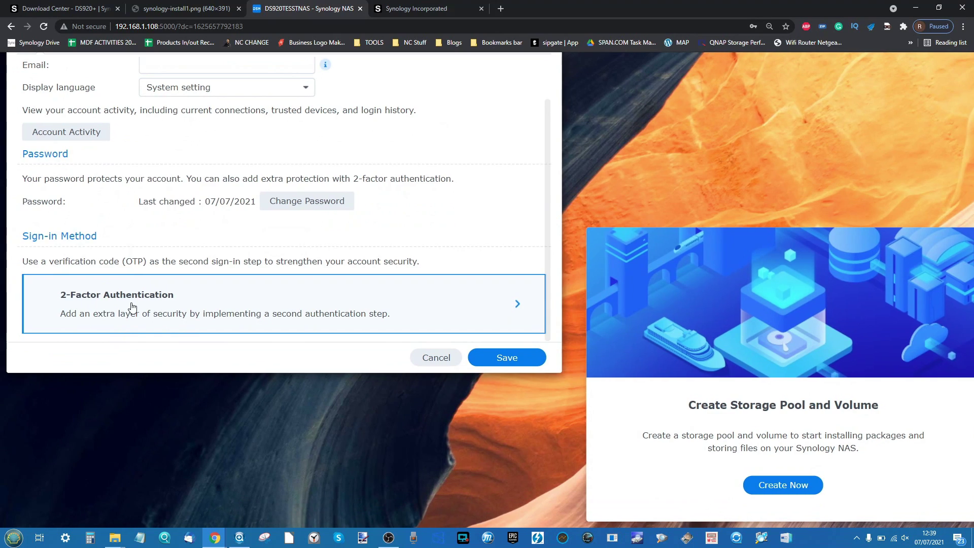
{"action": "scroll", "coordinate": [132, 309], "scroll_direction": "down", "scroll_amount": 1}
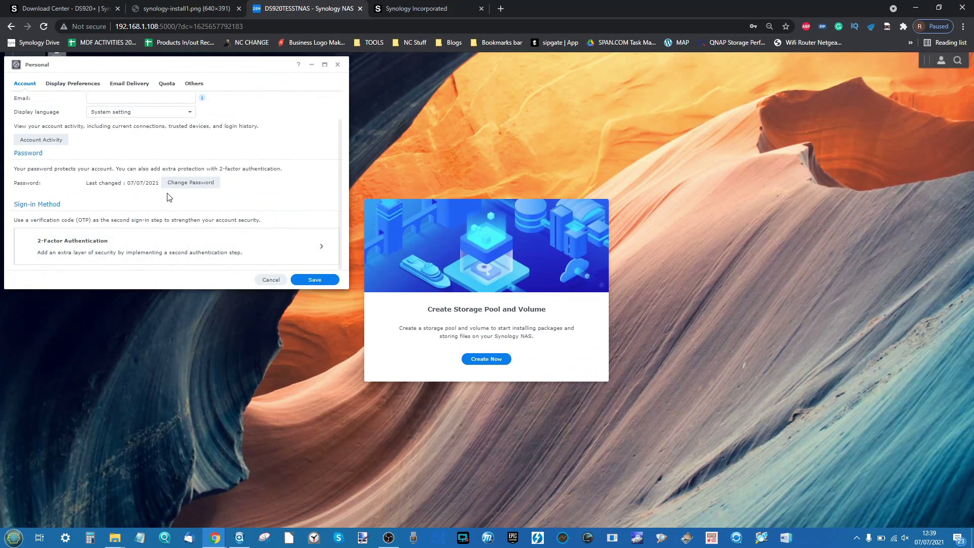
- Look over the Email Delivery, Quota and Display Preferences pages, then close Personal settings
{"action": "left_click", "coordinate": [124, 85]}
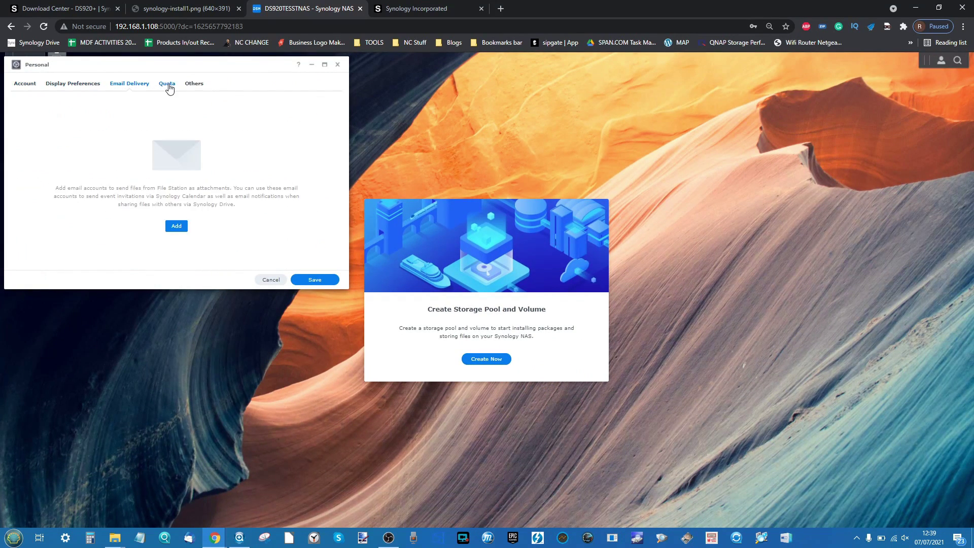
{"action": "left_click", "coordinate": [168, 84]}
{"action": "left_click", "coordinate": [59, 87]}
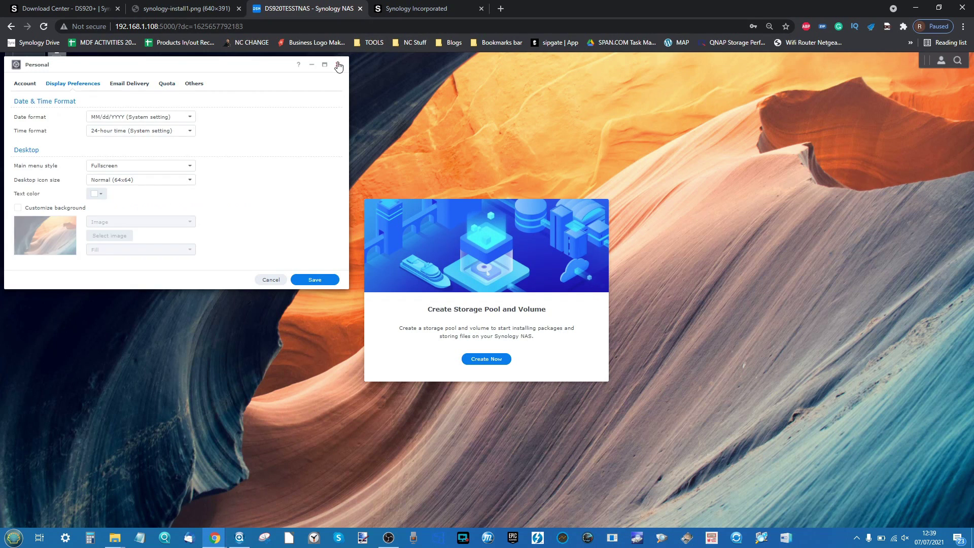
{"action": "left_click", "coordinate": [337, 64]}
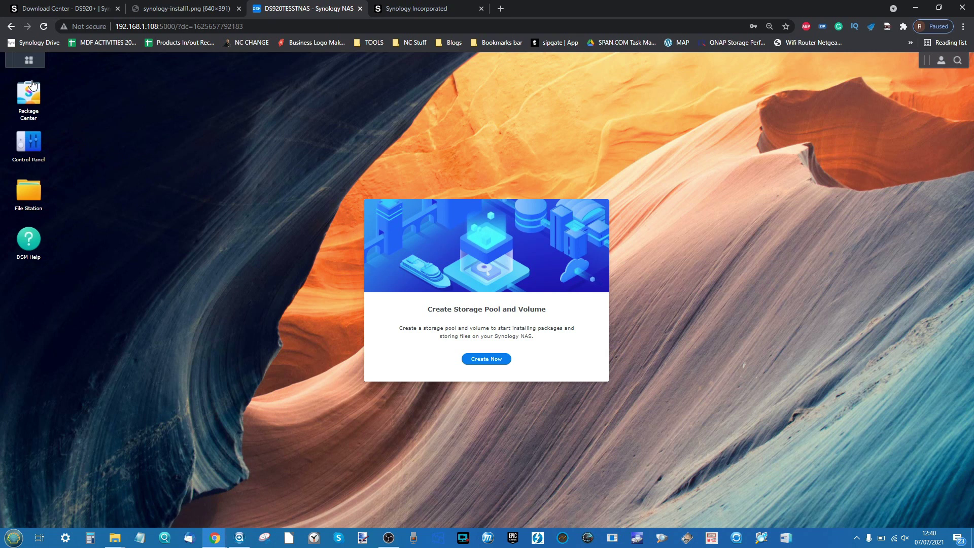
- Open the Main Menu to show all installed applications
{"action": "left_click", "coordinate": [29, 61]}
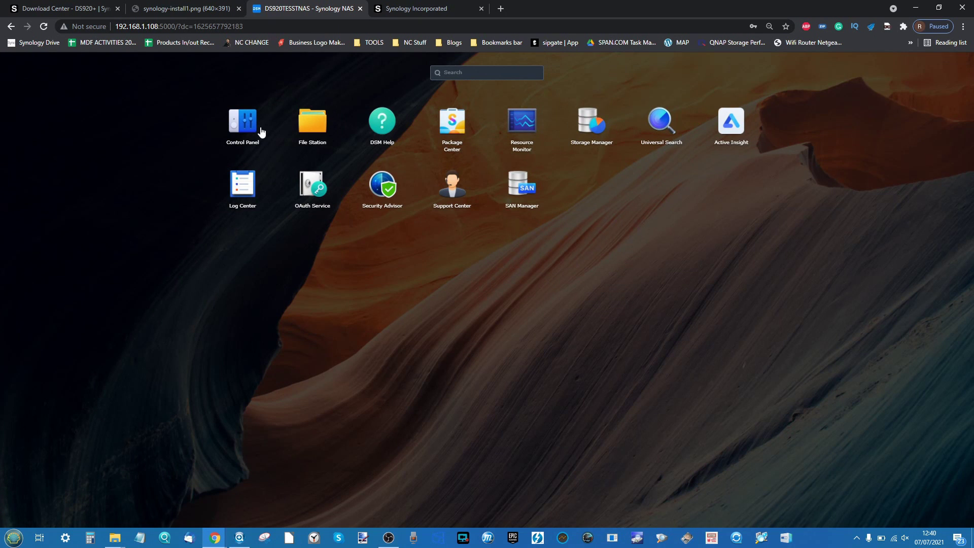
- Open Control Panel's User & Group, check the Group list, then return to the user list
{"action": "left_click", "coordinate": [158, 155]}
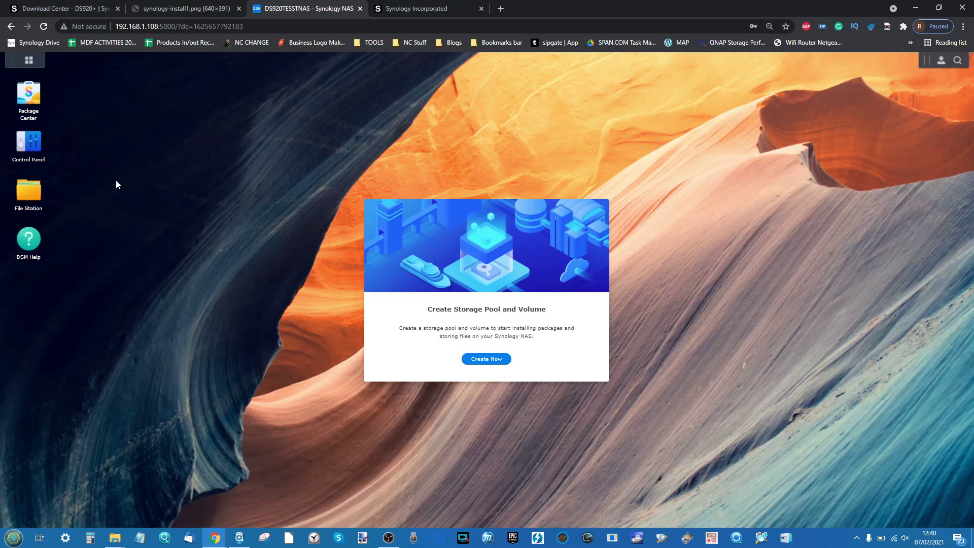
{"action": "left_click", "coordinate": [20, 146]}
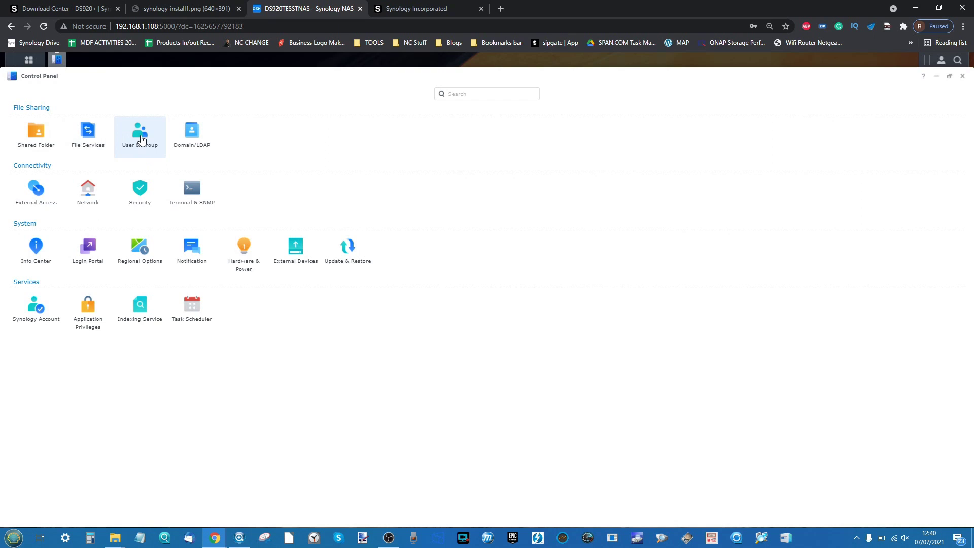
{"action": "left_click", "coordinate": [141, 140]}
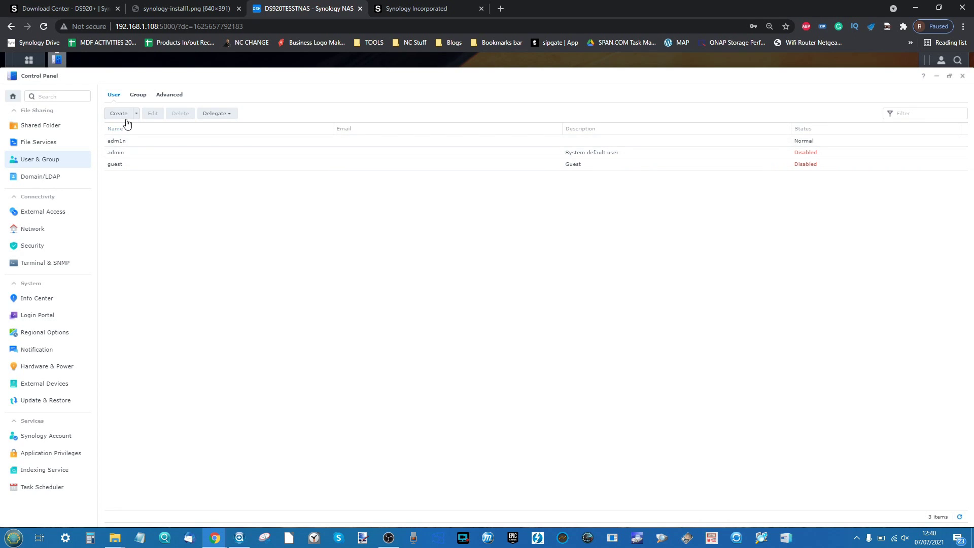
{"action": "left_click", "coordinate": [139, 96]}
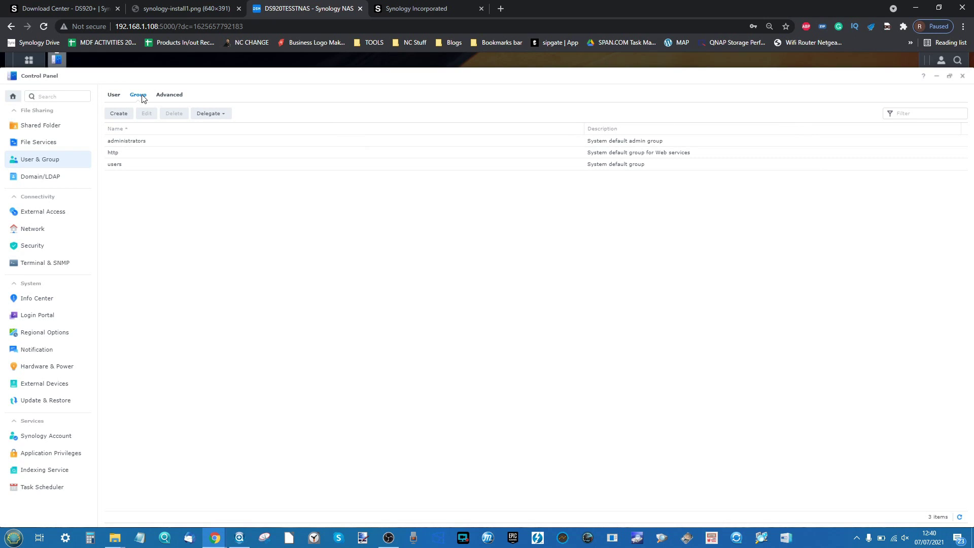
{"action": "left_click", "coordinate": [116, 97]}
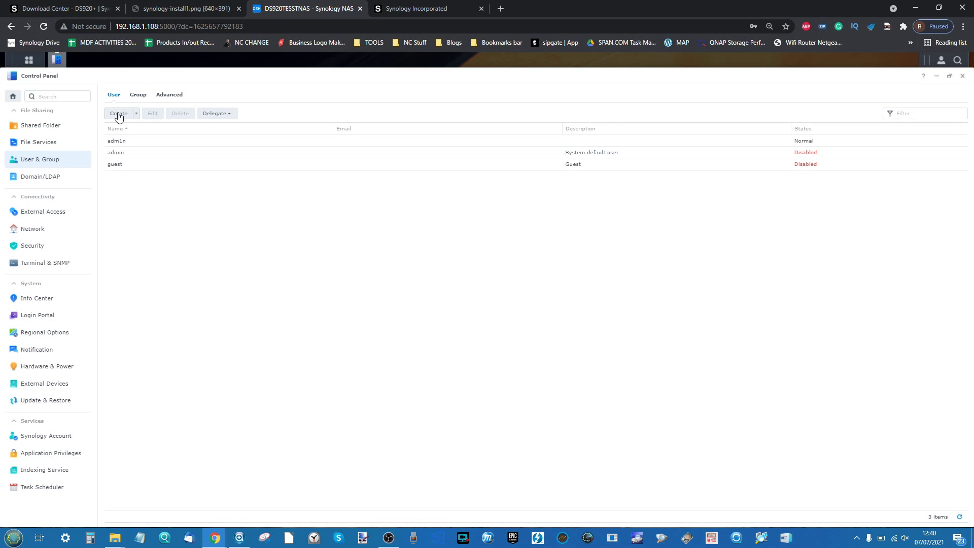
- Create a new user with a name and a confirmed password, advancing to group membership
{"action": "left_click", "coordinate": [119, 114]}
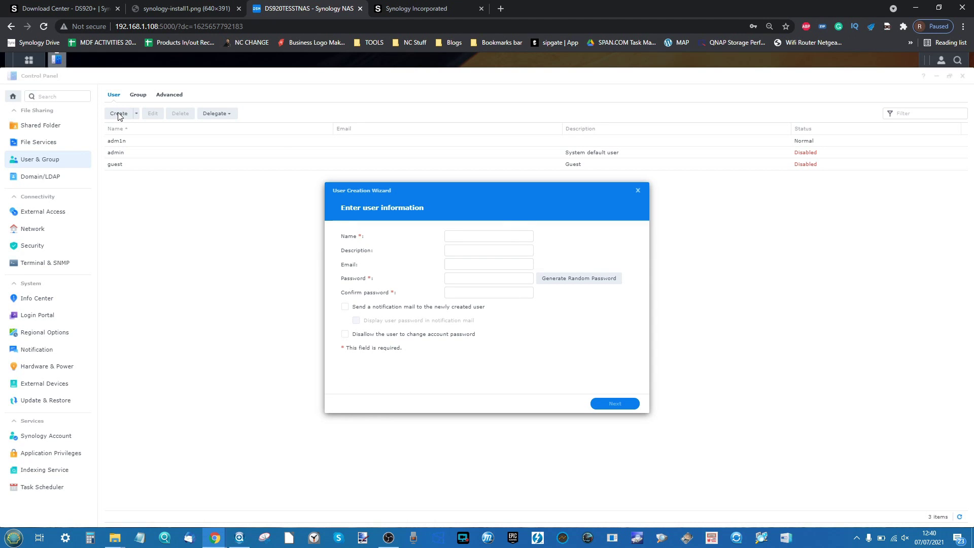
{"action": "left_click", "coordinate": [498, 234]}
{"action": "type", "text": "Alan"}
{"action": "left_click", "coordinate": [456, 276]}
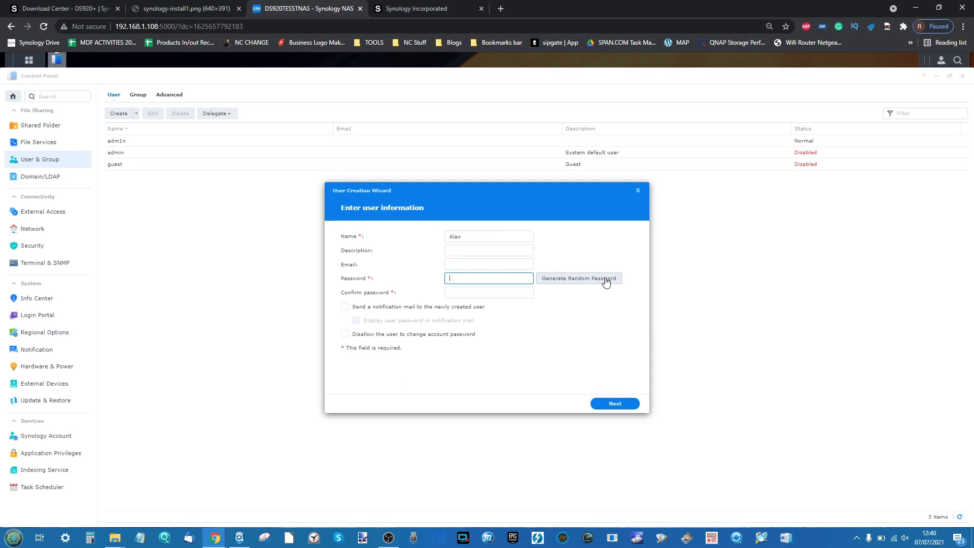
{"action": "type", "text": "•"}
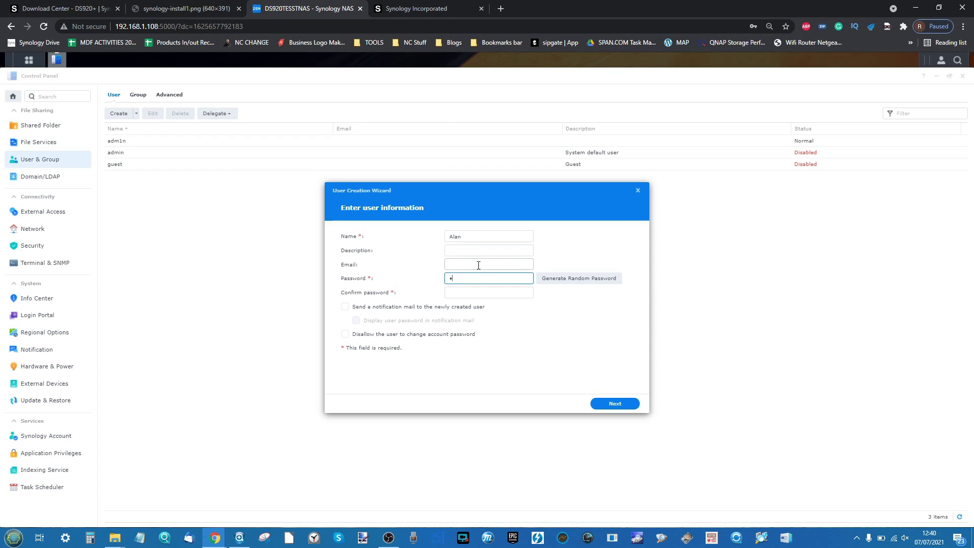
{"action": "type", "text": "••"}
{"action": "left_click", "coordinate": [489, 298]}
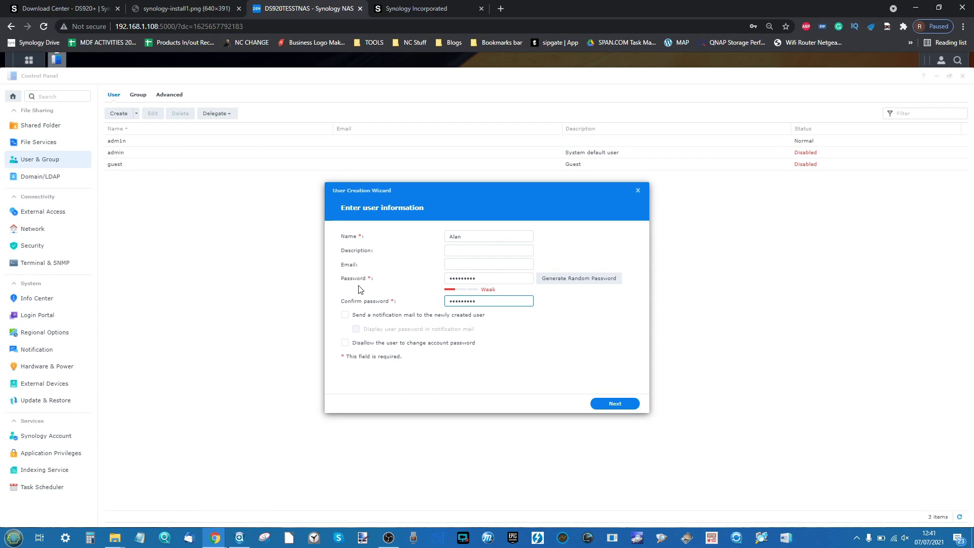
{"action": "left_click", "coordinate": [605, 405]}
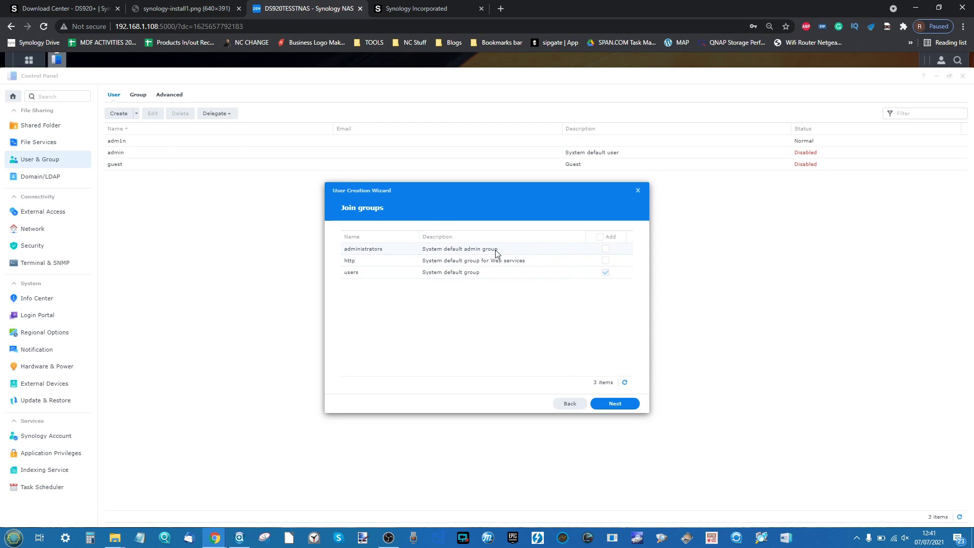
- Accept the default groups, shared folders and quota, allow File Station, and finish the new user
{"action": "left_click", "coordinate": [613, 404]}
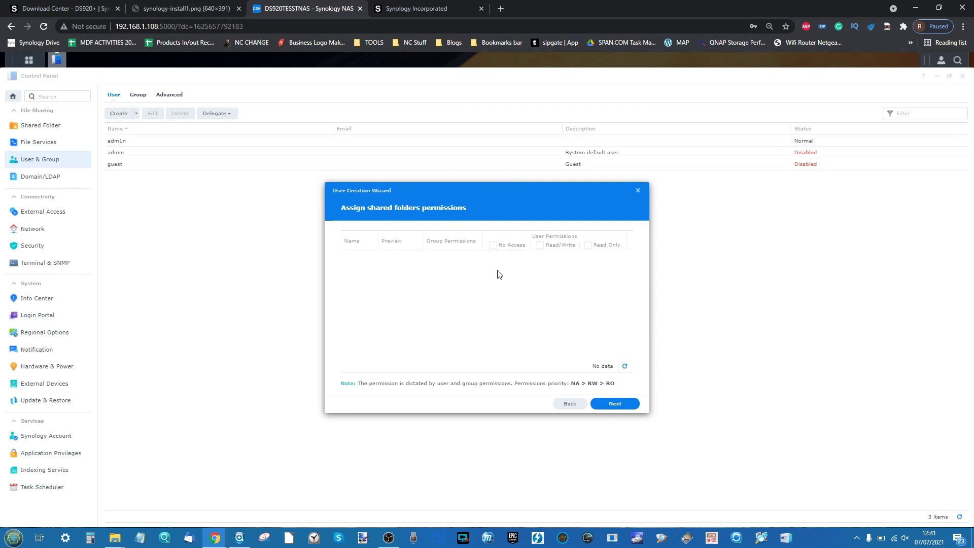
{"action": "left_click", "coordinate": [615, 404]}
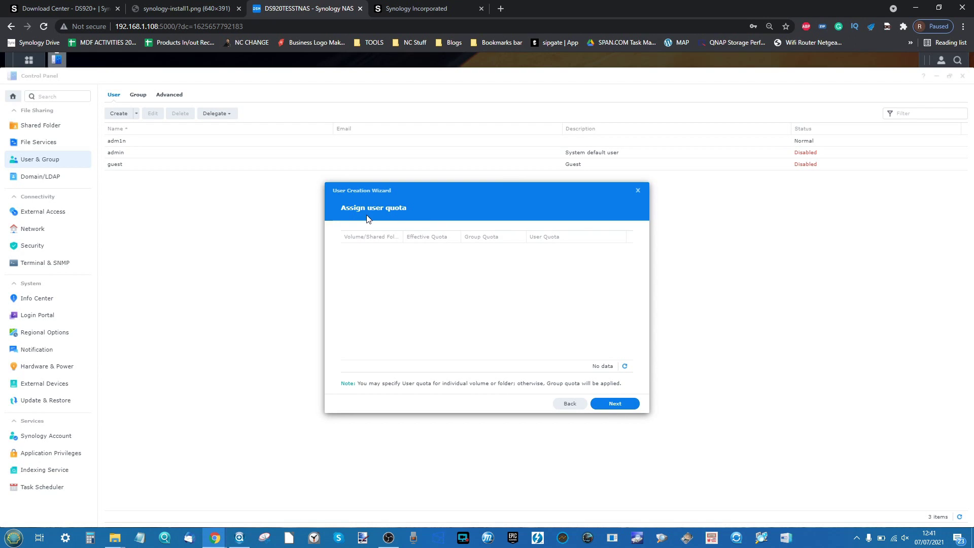
{"action": "left_click", "coordinate": [621, 402]}
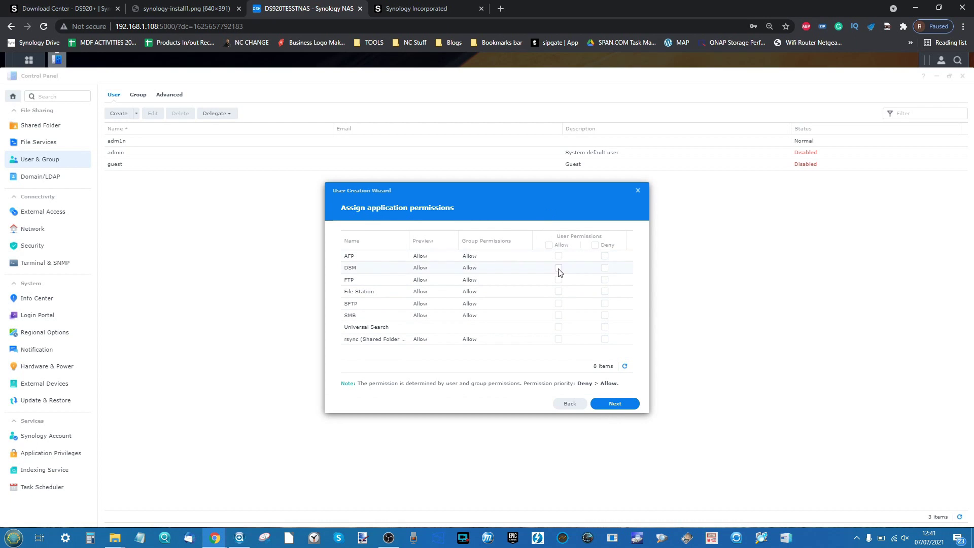
{"action": "left_click", "coordinate": [558, 292]}
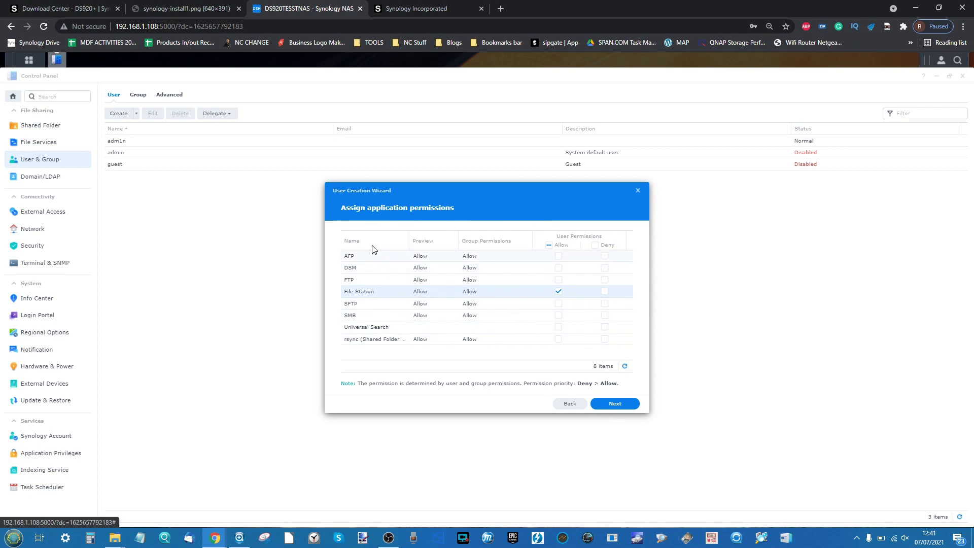
{"action": "left_click", "coordinate": [604, 405]}
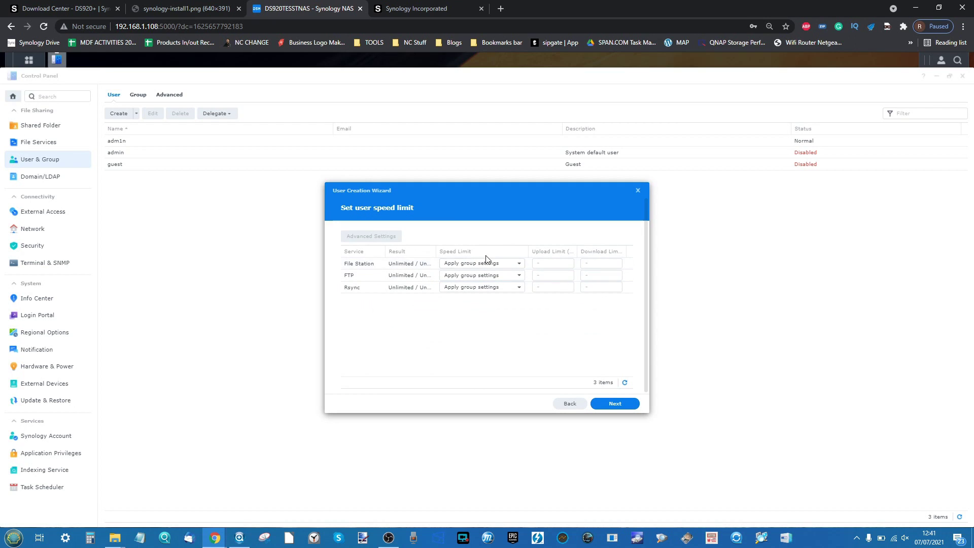
{"action": "left_click", "coordinate": [608, 404]}
{"action": "left_click", "coordinate": [607, 405]}
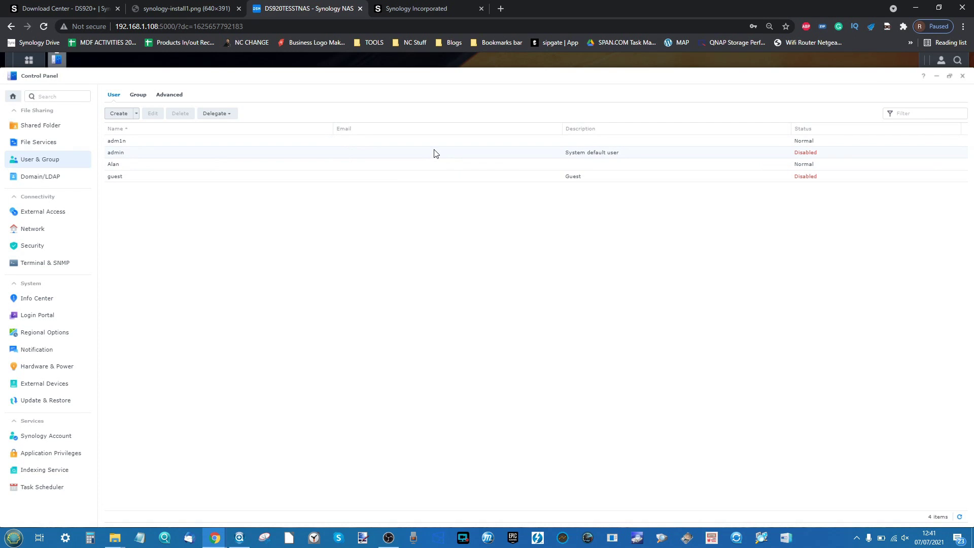
- Close Control Panel, then briefly open and close the Main Menu app grid
{"action": "left_click", "coordinate": [962, 76]}
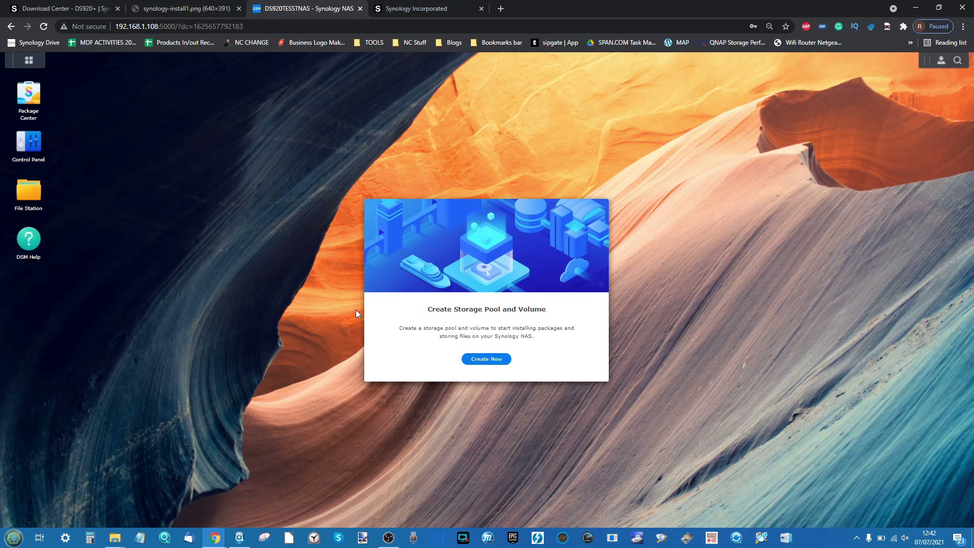
{"action": "scroll", "coordinate": [524, 339], "scroll_direction": "up", "scroll_amount": 2}
{"action": "scroll", "coordinate": [524, 340], "scroll_direction": "up", "scroll_amount": 2}
{"action": "scroll", "coordinate": [524, 340], "scroll_direction": "down", "scroll_amount": 5}
{"action": "left_click", "coordinate": [28, 62]}
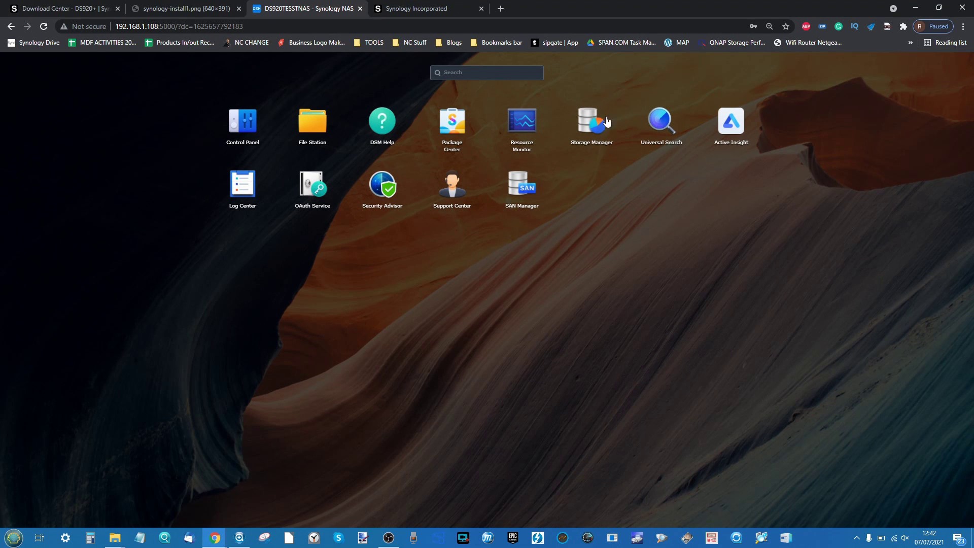
{"action": "left_click", "coordinate": [587, 214]}
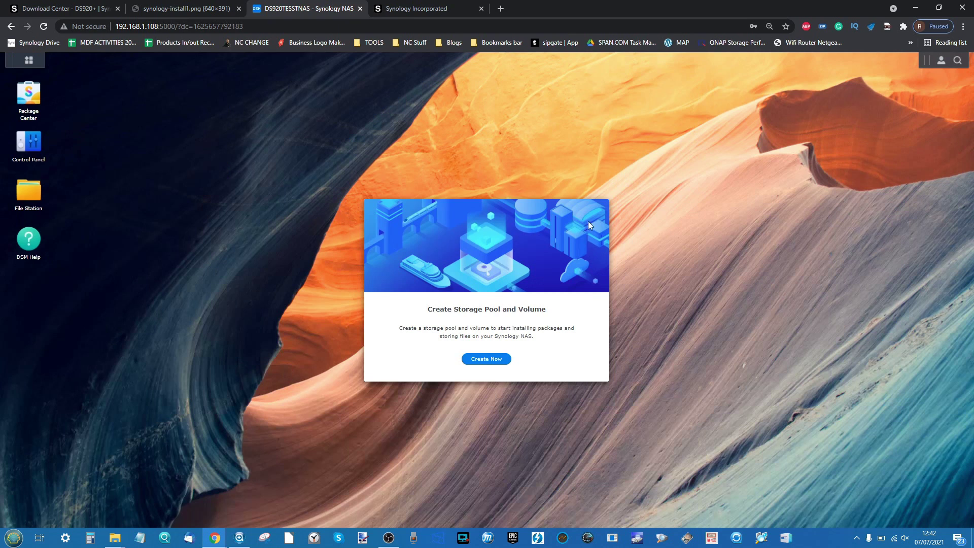
- Launch the Storage Creation Wizard from the Create Storage Pool and Volume prompt
{"action": "left_click", "coordinate": [500, 367]}
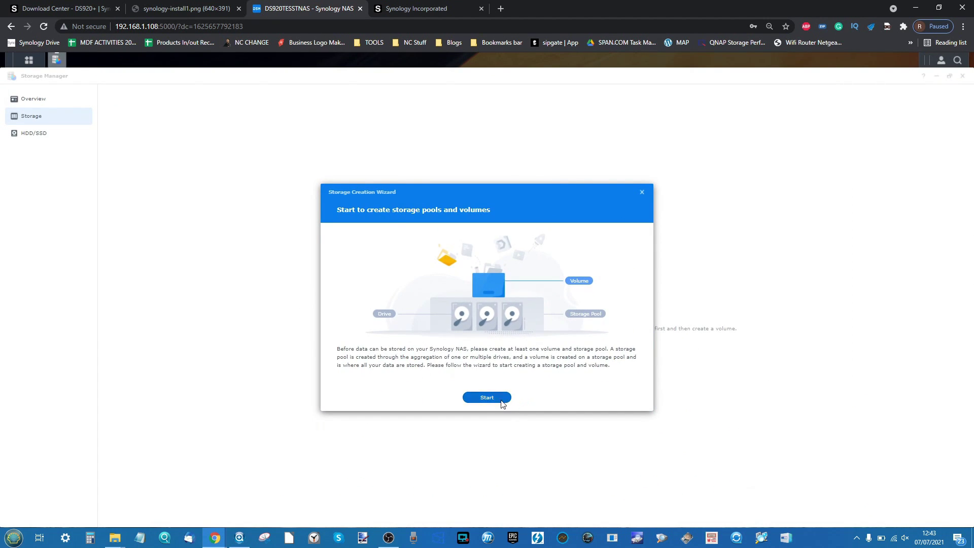
{"action": "left_click", "coordinate": [502, 401]}
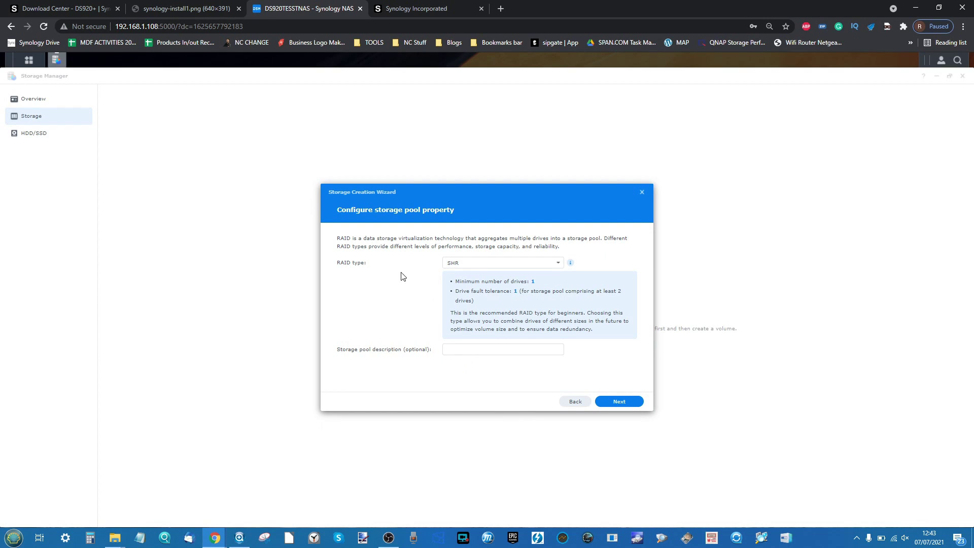
{"action": "left_click", "coordinate": [480, 264]}
{"action": "scroll", "coordinate": [489, 287], "scroll_direction": "down", "scroll_amount": 1}
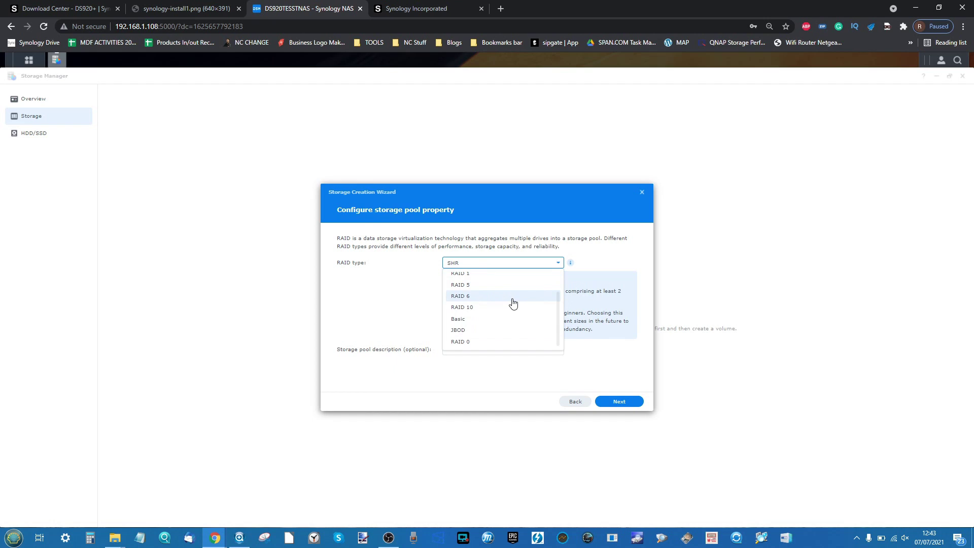
{"action": "scroll", "coordinate": [513, 303], "scroll_direction": "up", "scroll_amount": 1}
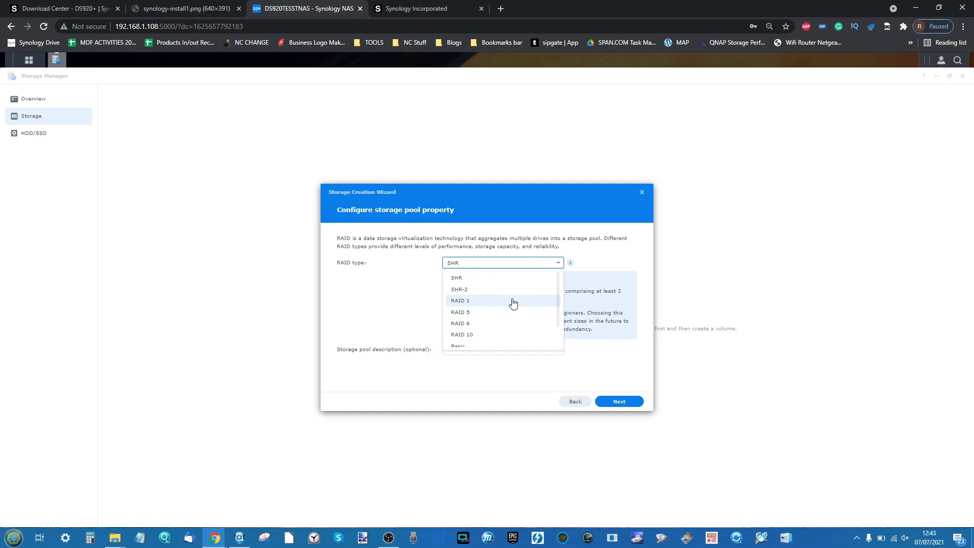
{"action": "scroll", "coordinate": [502, 295], "scroll_direction": "down", "scroll_amount": 1}
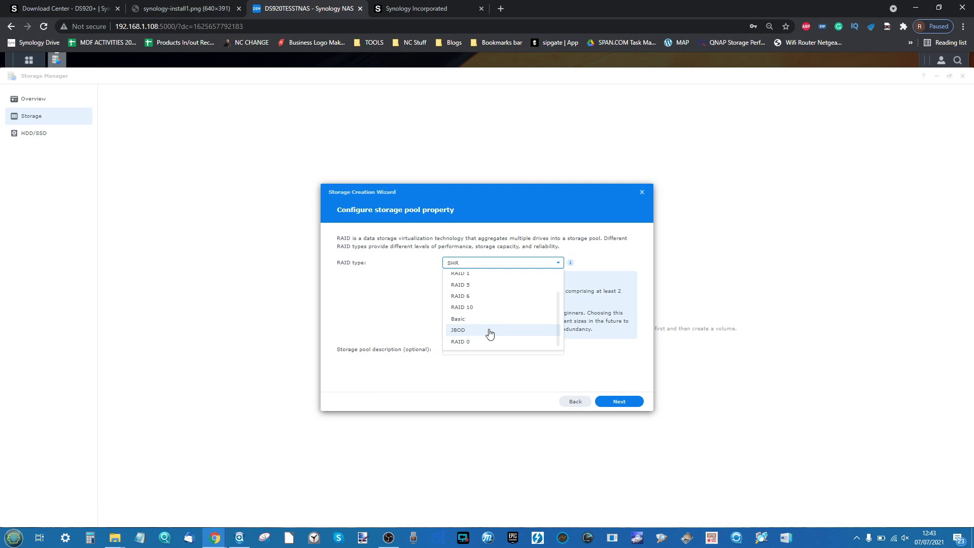
{"action": "scroll", "coordinate": [490, 333], "scroll_direction": "up", "scroll_amount": 2}
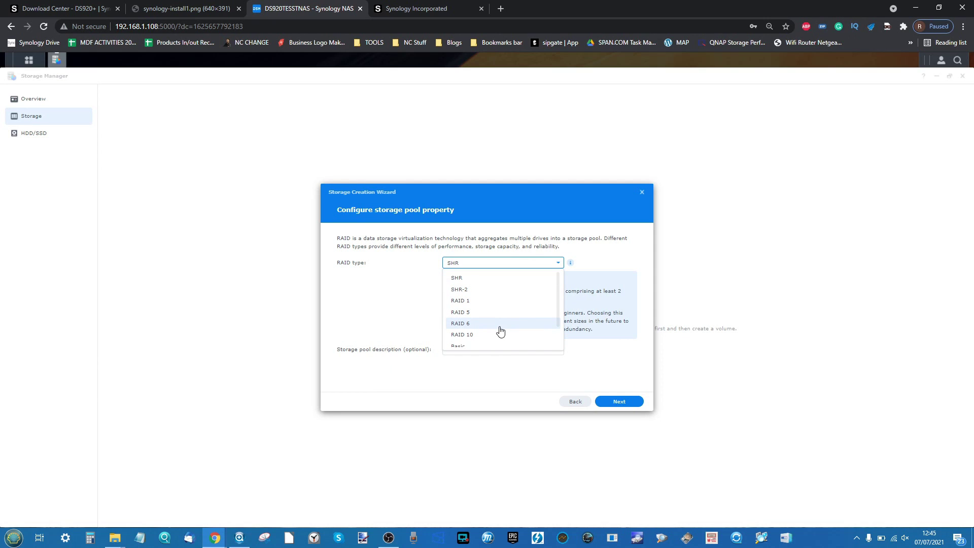
{"action": "scroll", "coordinate": [483, 330], "scroll_direction": "down", "scroll_amount": 1}
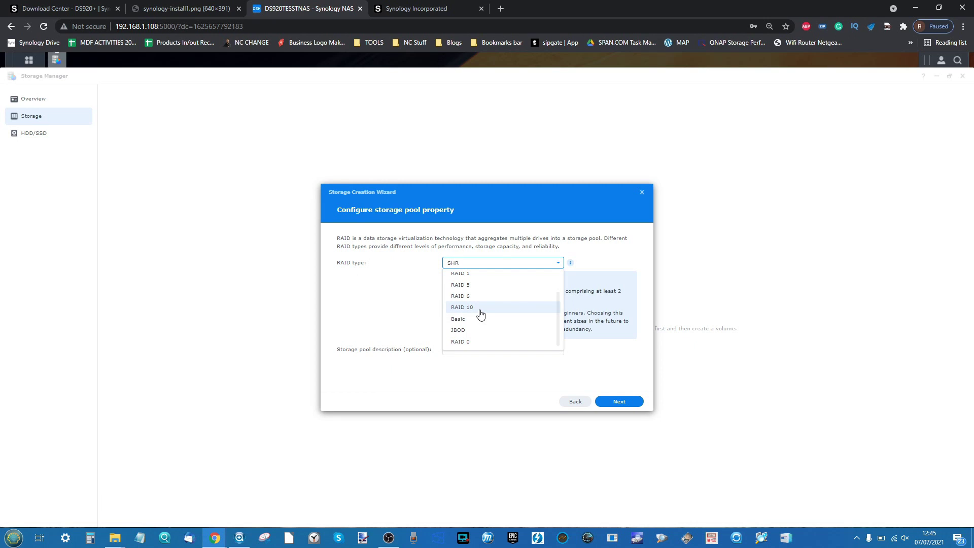
{"action": "scroll", "coordinate": [481, 315], "scroll_direction": "up", "scroll_amount": 2}
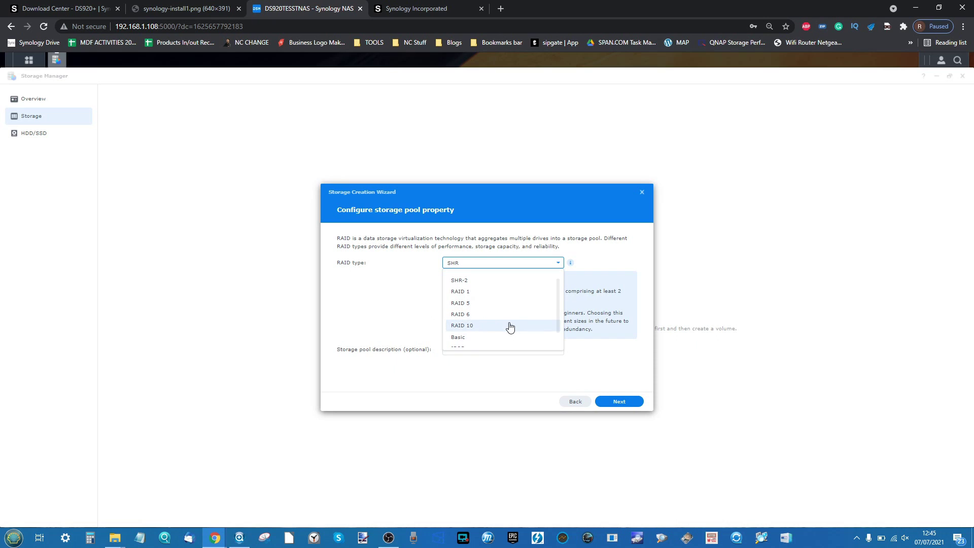
- Set the pool to RAID 5 with description RAID5-DS920-POOL and continue to drive selection
{"action": "left_click", "coordinate": [489, 304]}
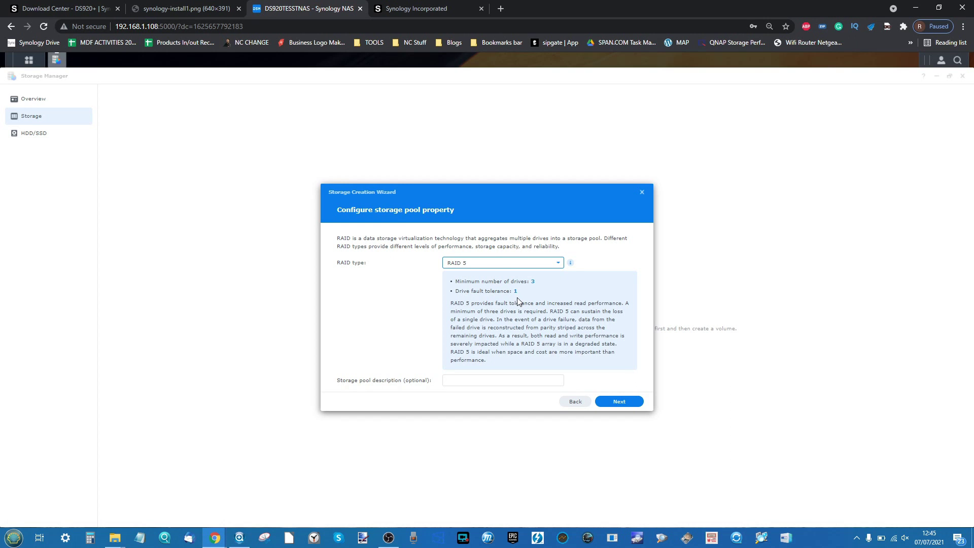
{"action": "scroll", "coordinate": [518, 299], "scroll_direction": "up", "scroll_amount": 5, "text": "ctrl"}
{"action": "scroll", "coordinate": [518, 299], "scroll_direction": "down", "scroll_amount": 1, "text": "ctrl"}
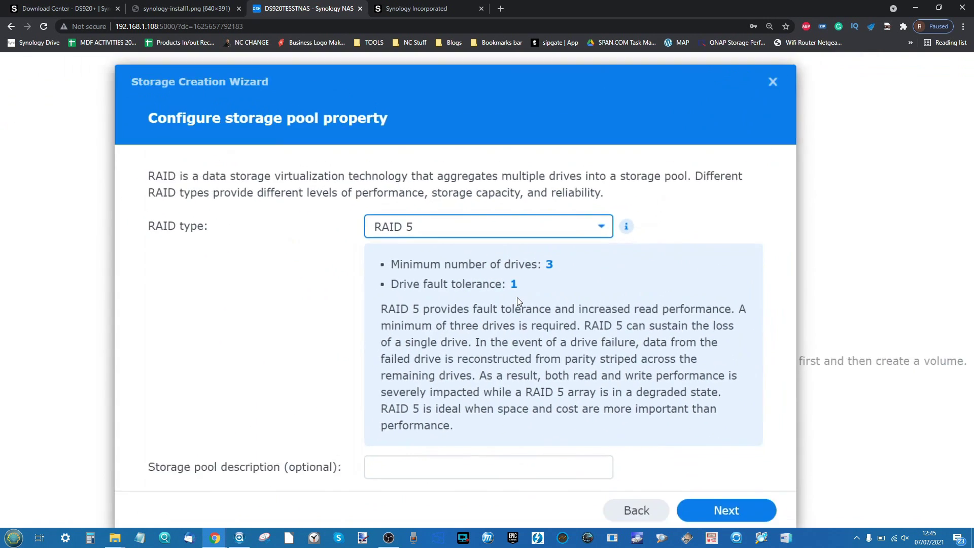
{"action": "scroll", "coordinate": [518, 300], "scroll_direction": "down", "scroll_amount": 4, "text": "ctrl"}
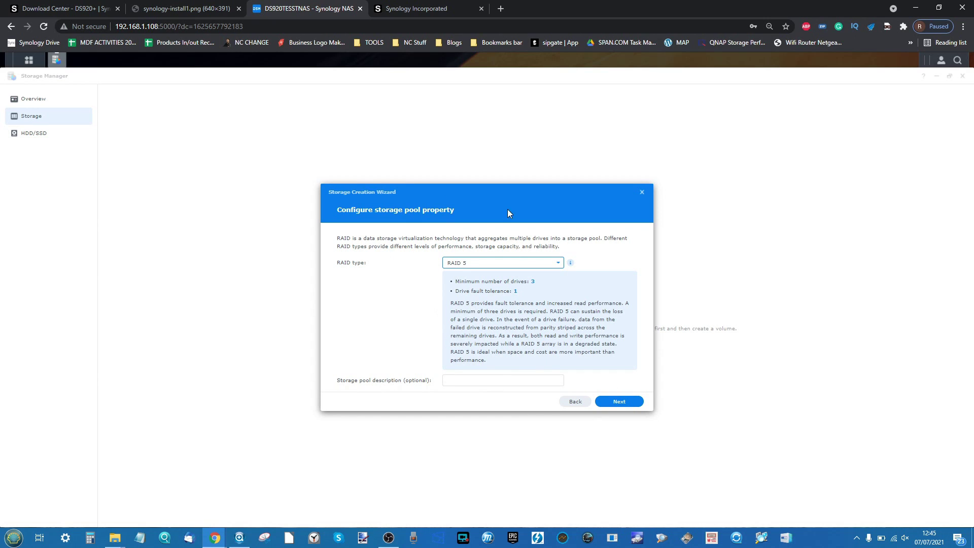
{"action": "left_click", "coordinate": [538, 377]}
{"action": "type", "text": "RAID"}
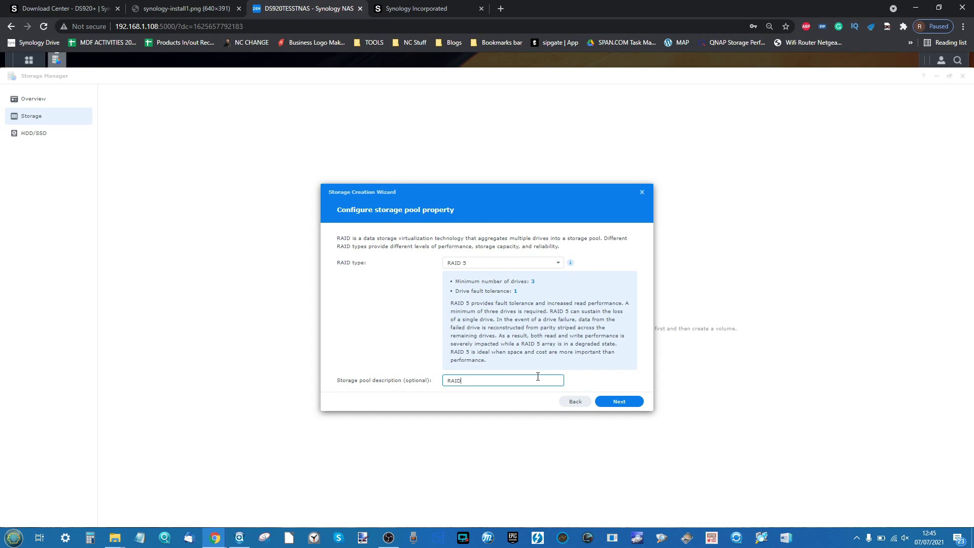
{"action": "type", "text": "5-DS920-POOL"}
{"action": "left_click", "coordinate": [617, 402]}
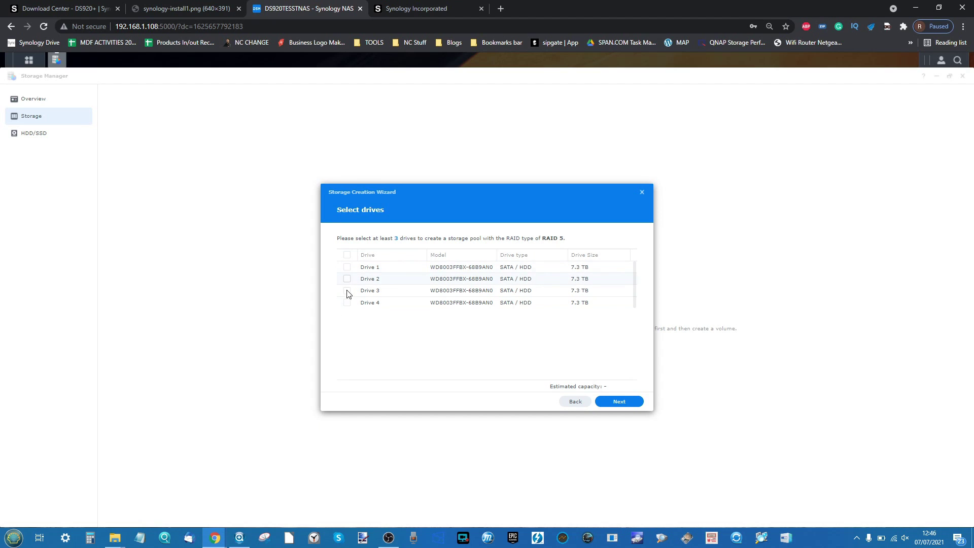
- Select Drives 1, 2 and 3 for the RAID 5 pool and continue
{"action": "left_click", "coordinate": [347, 268]}
{"action": "left_click", "coordinate": [347, 280]}
{"action": "left_click", "coordinate": [347, 291]}
{"action": "left_click", "coordinate": [605, 402]}
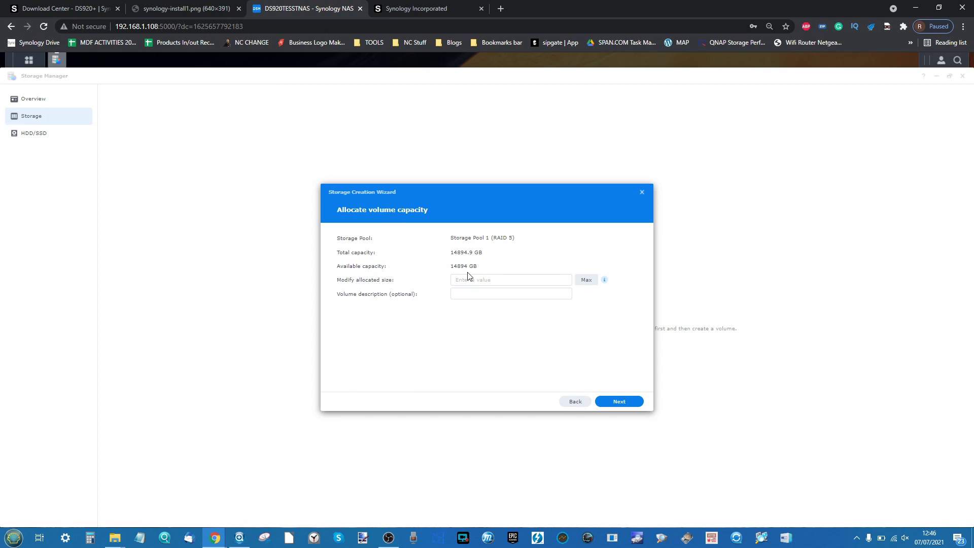
- Set the volume's allocated size to 3000 GB
{"action": "left_click", "coordinate": [586, 281]}
{"action": "left_click_drag", "start_coordinate": [487, 278], "coordinate": [449, 284]}
{"action": "type", "text": "350"}
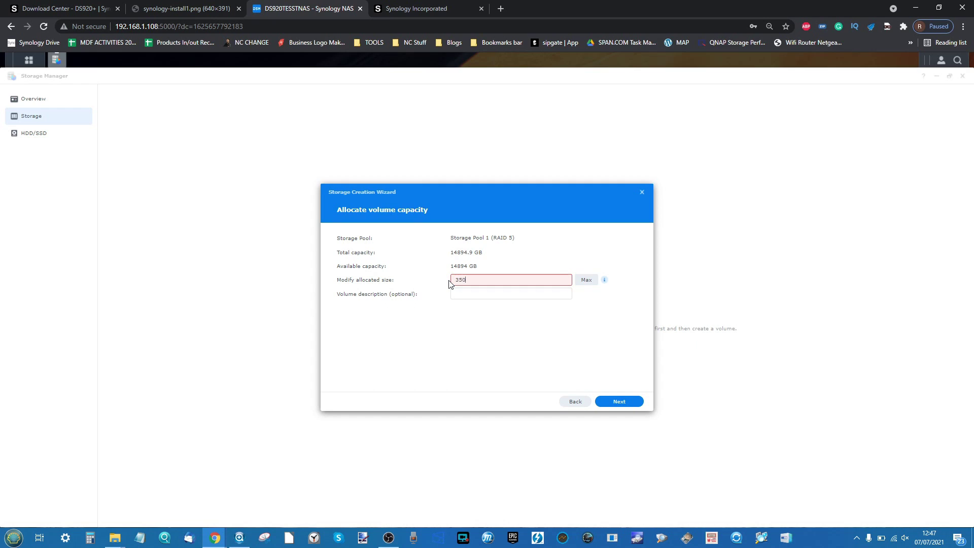
{"action": "key", "text": "BackSpace"}
{"action": "key", "text": "BackSpace"}
{"action": "key", "text": "BackSpace"}
{"action": "type", "text": "3500"}
{"action": "key", "text": "BackSpace"}
{"action": "type", "text": "000"}
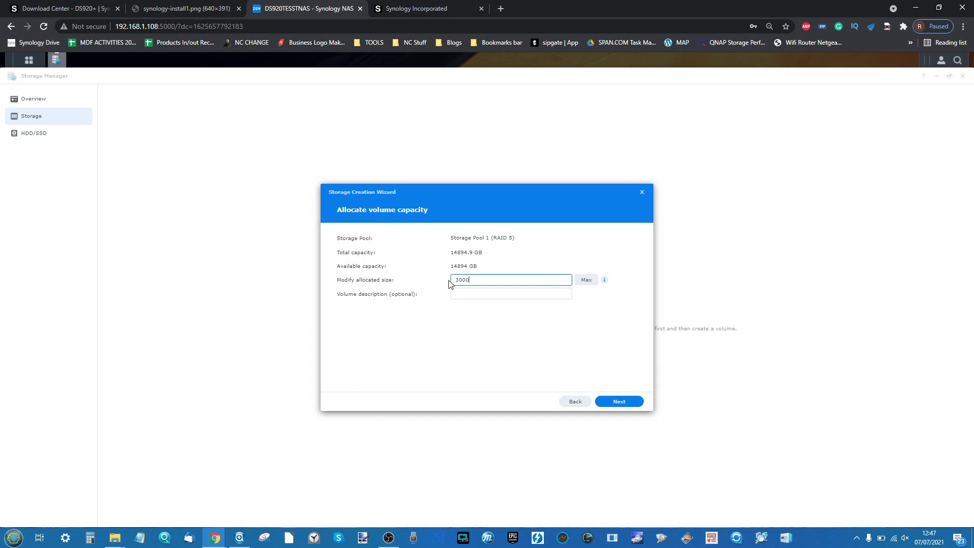
- Give the volume the description 3TB-VOL
{"action": "left_click", "coordinate": [510, 298]}
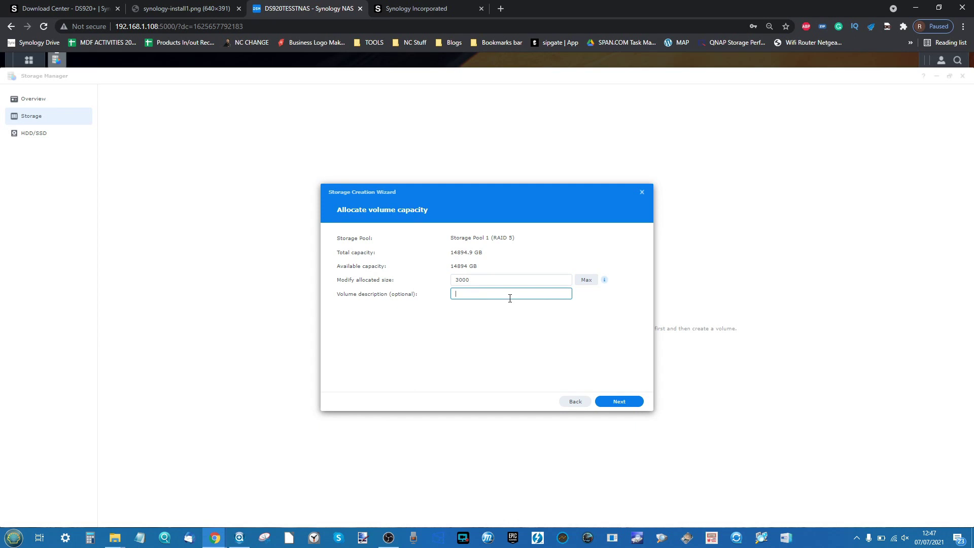
{"action": "type", "text": "3TV"}
{"action": "type", "text": "-VO"}
{"action": "type", "text": "L-"}
{"action": "key", "text": "BackSpace"}
- Advance to the file system step, keeping Btrfs for the new 3000 GB volume
{"action": "left_click", "coordinate": [619, 402]}
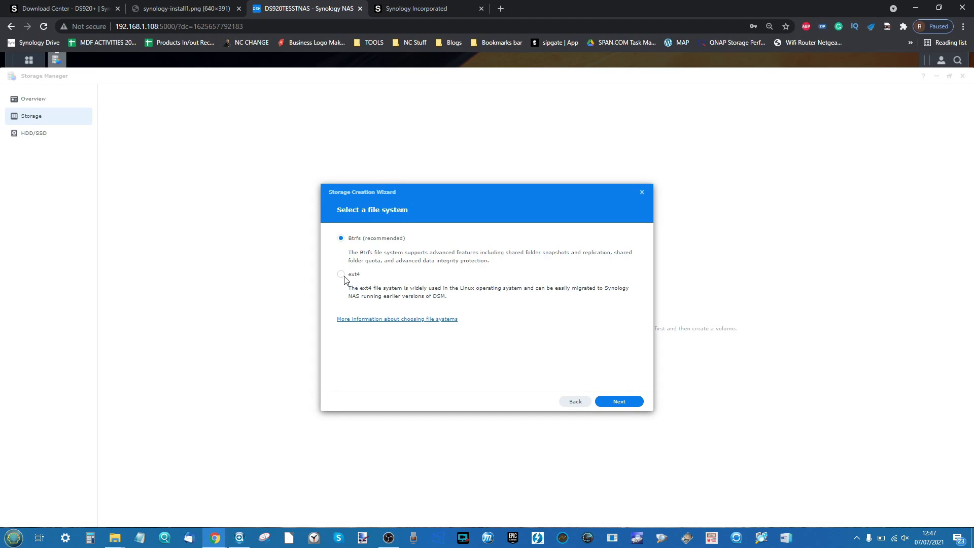
{"action": "scroll", "coordinate": [350, 282], "scroll_direction": "up", "scroll_amount": 2}
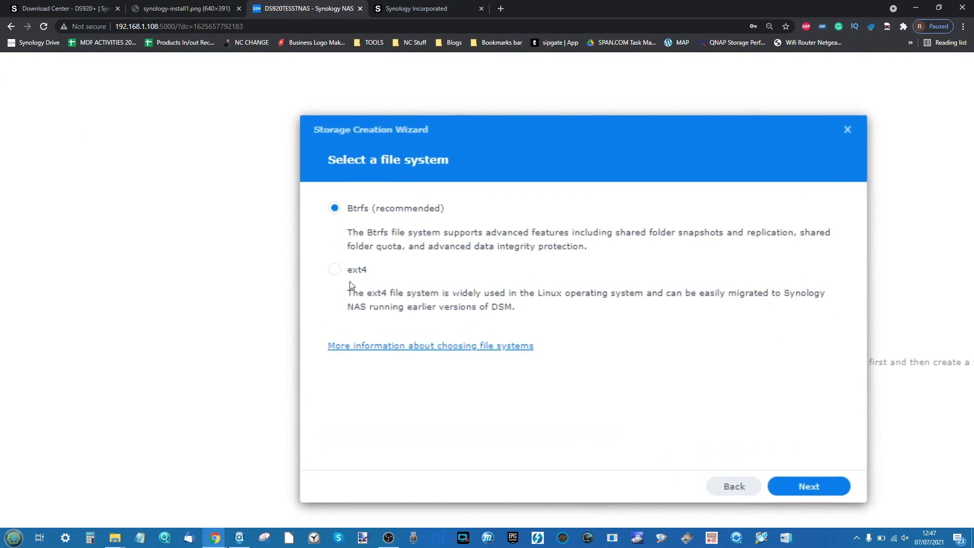
{"action": "scroll", "coordinate": [350, 282], "scroll_direction": "right", "scroll_amount": 1}
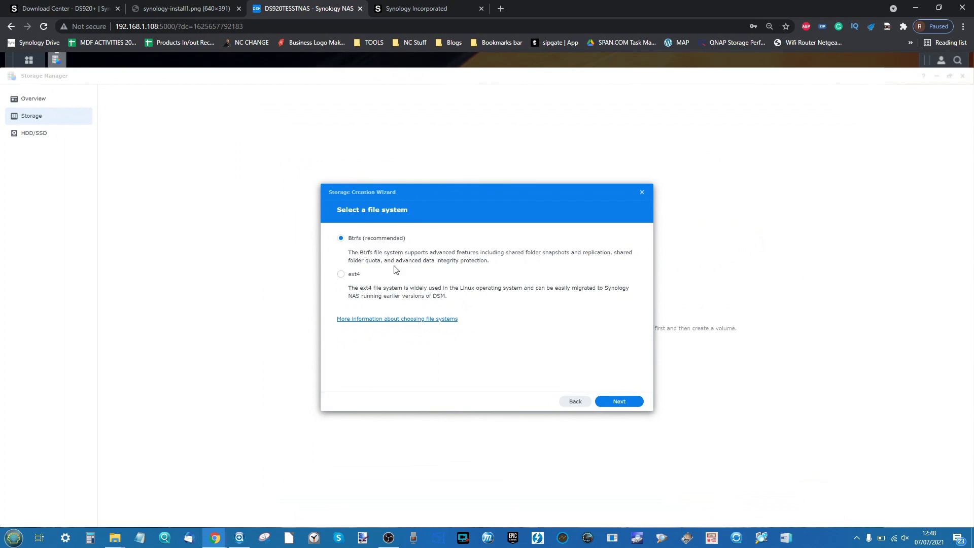
- Apply the RAID 5 pool and volume settings and accept that the drives are erased
{"action": "left_click", "coordinate": [627, 402]}
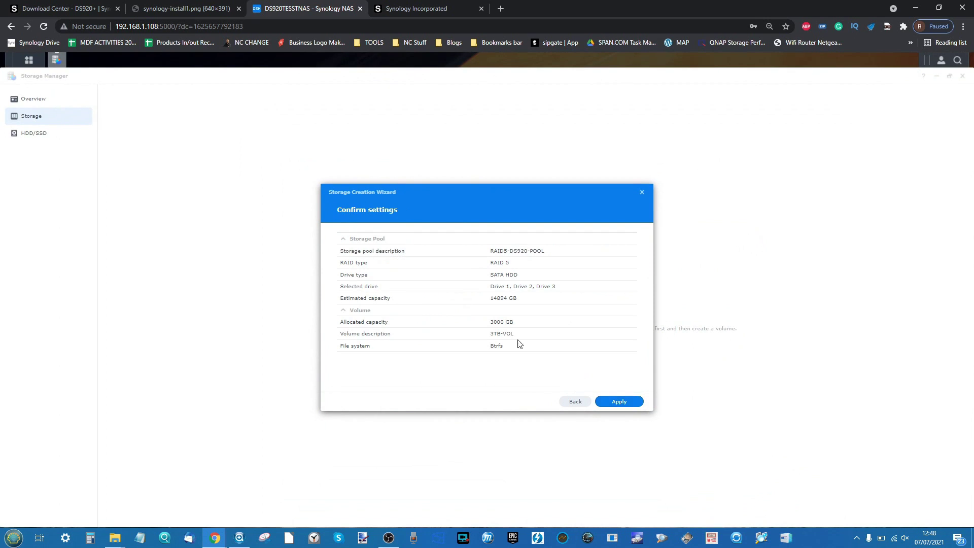
{"action": "left_click", "coordinate": [619, 402]}
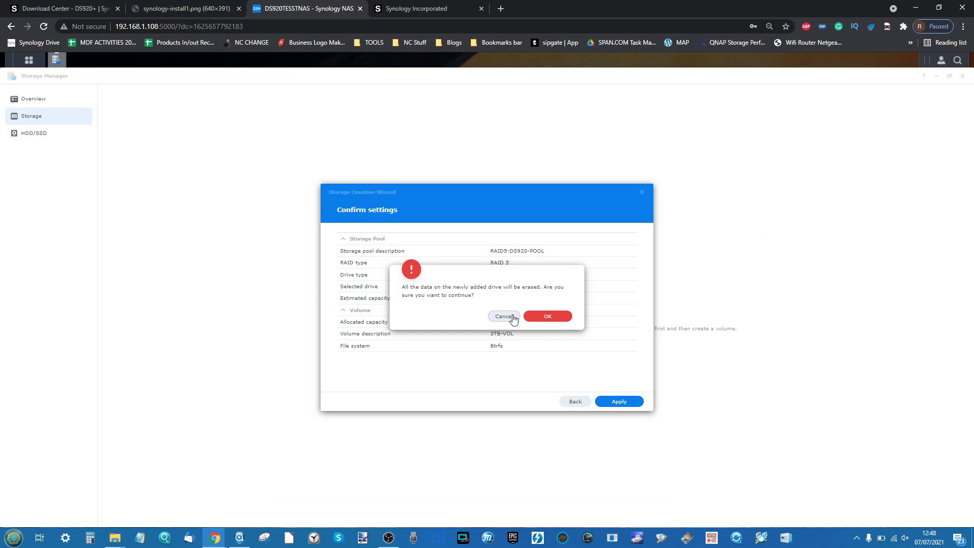
{"action": "left_click", "coordinate": [544, 314]}
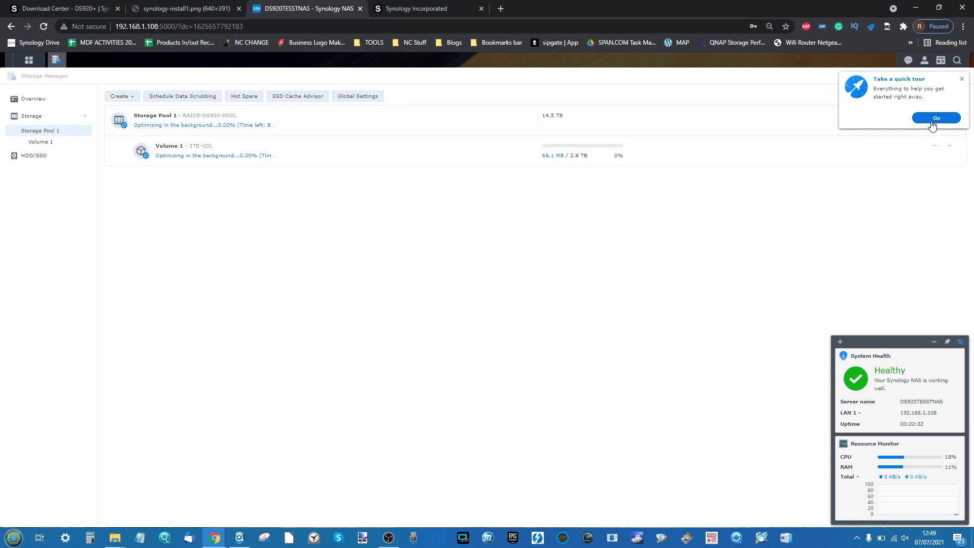
- Dismiss the quick tour and DSM Help, then expand Storage Pool 1's RAID 5 details
{"action": "left_click", "coordinate": [932, 124]}
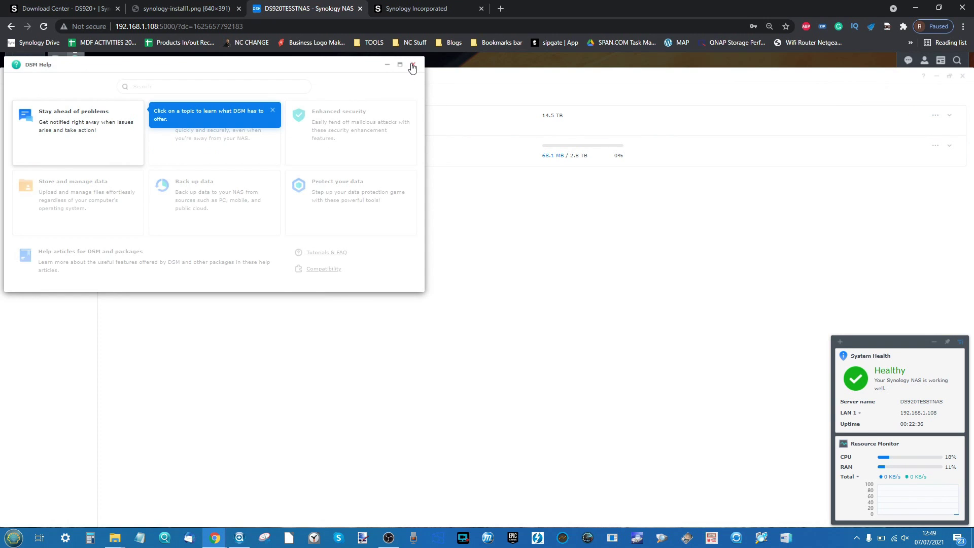
{"action": "left_click", "coordinate": [413, 65]}
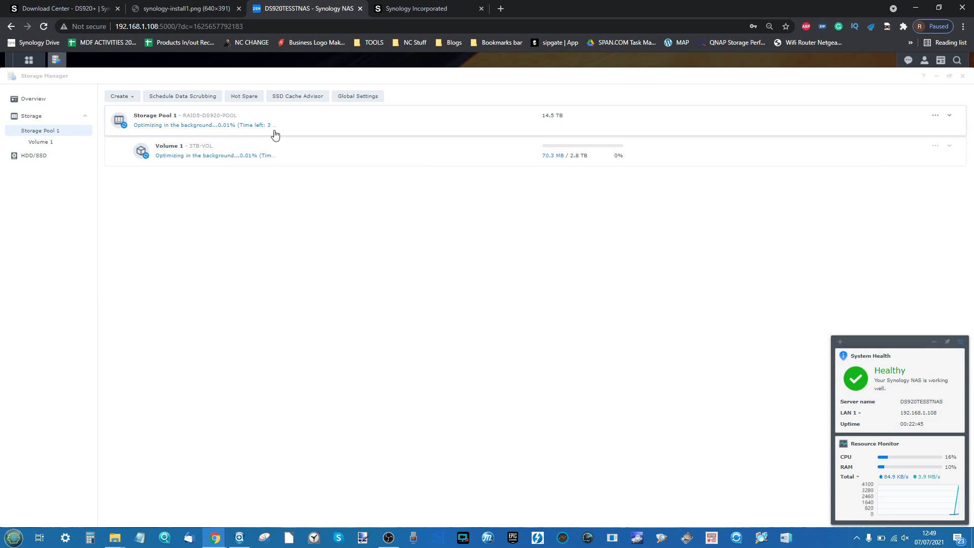
{"action": "left_click", "coordinate": [275, 134]}
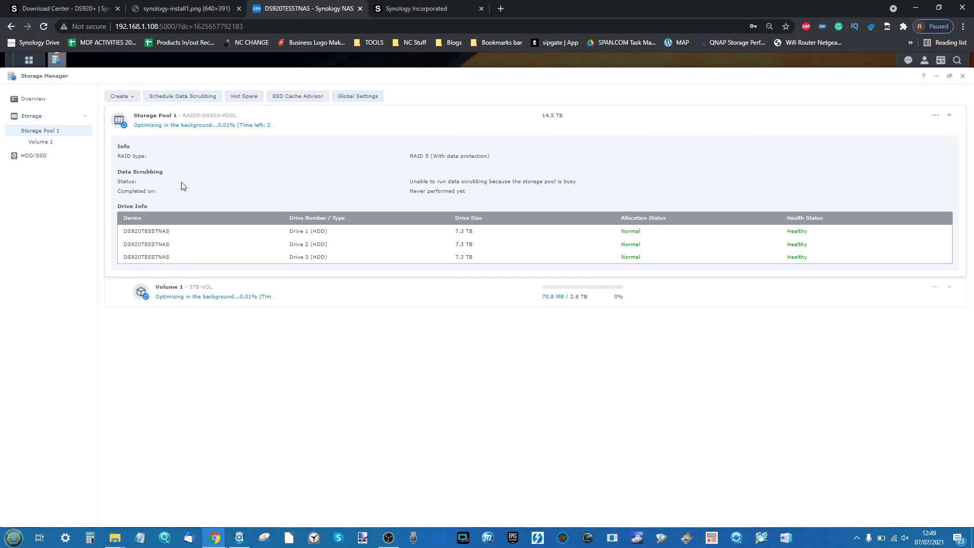
{"action": "left_click", "coordinate": [641, 299]}
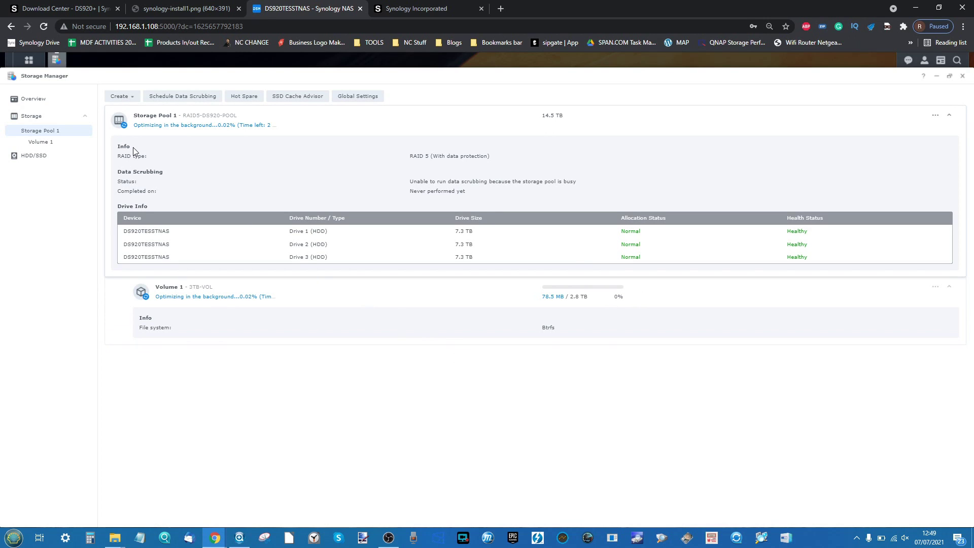
{"action": "left_click", "coordinate": [133, 98]}
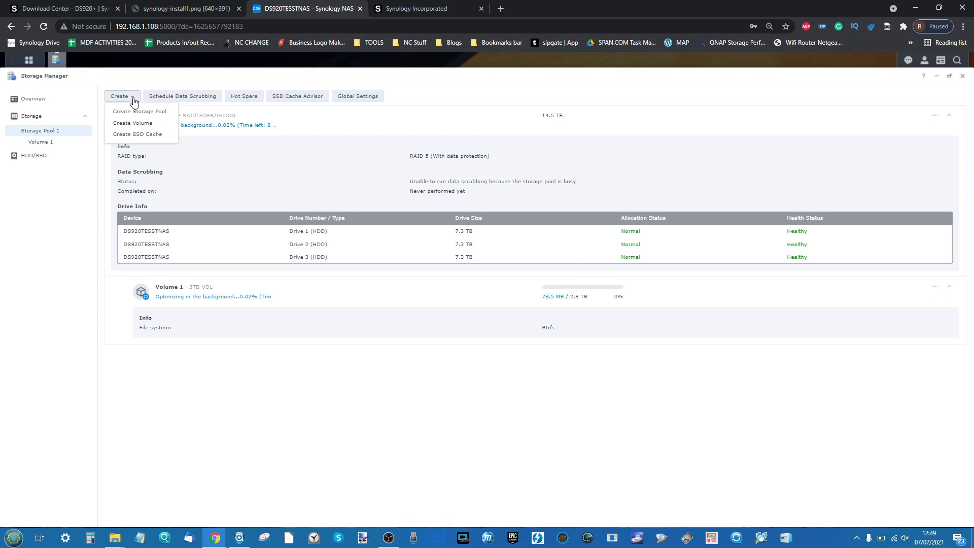
{"action": "left_click", "coordinate": [148, 123]}
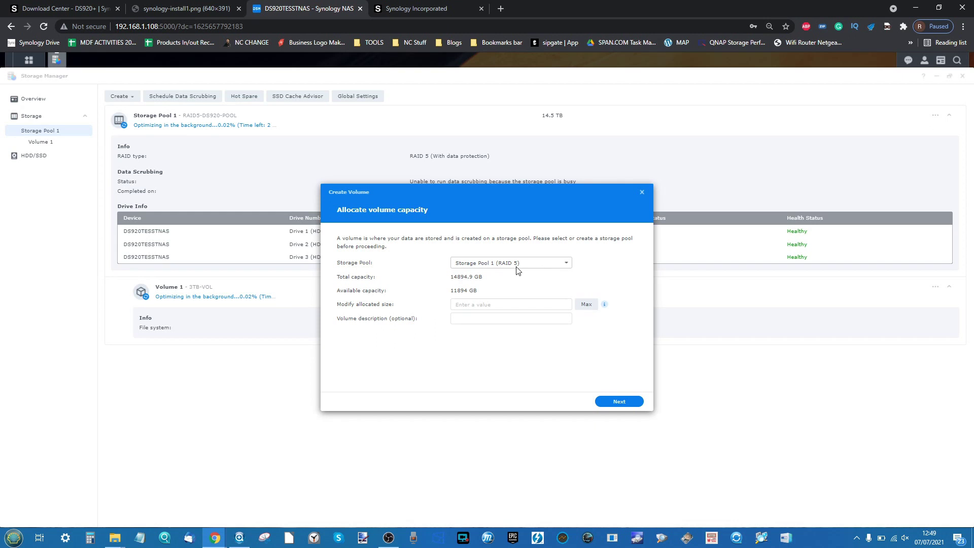
{"action": "left_click", "coordinate": [553, 305]}
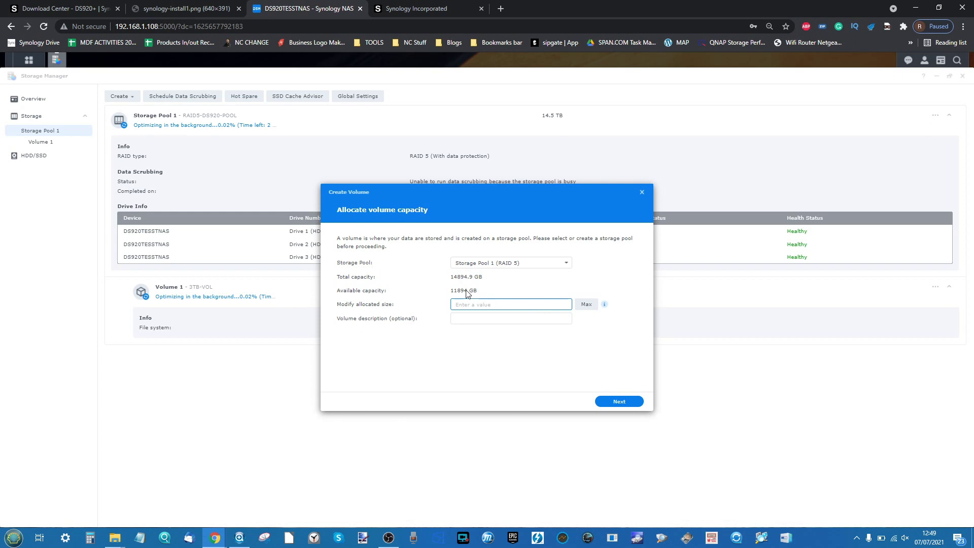
{"action": "key", "text": "super+plus"}
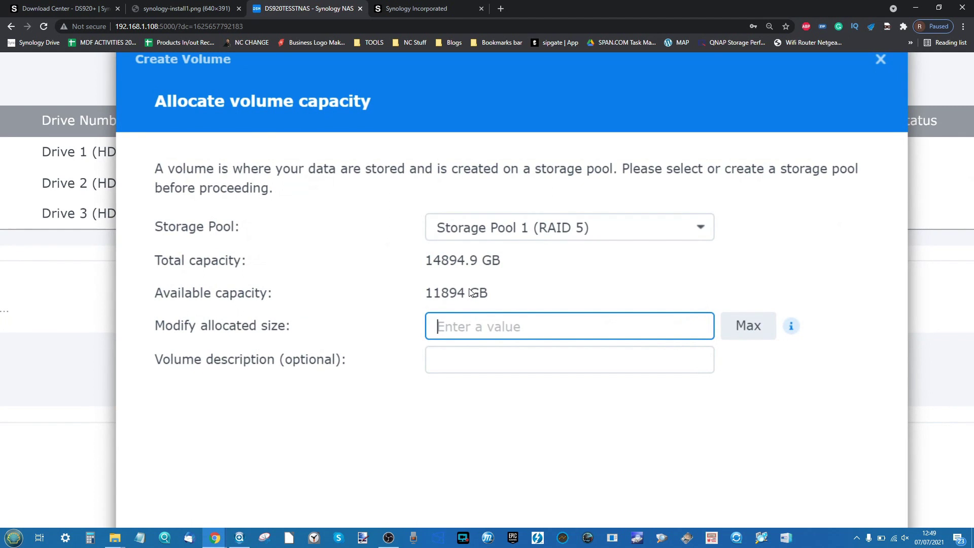
{"action": "key", "text": "super+Escape"}
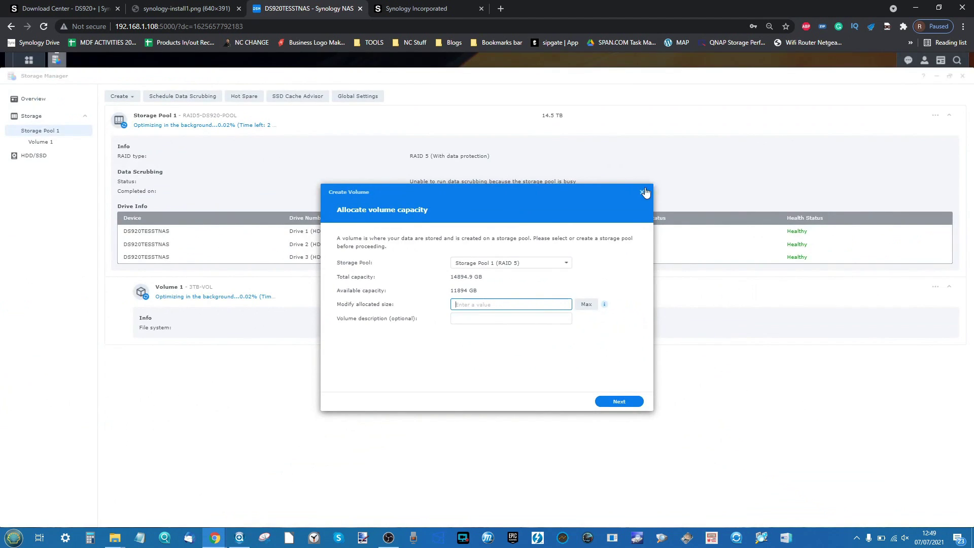
{"action": "left_click", "coordinate": [643, 192]}
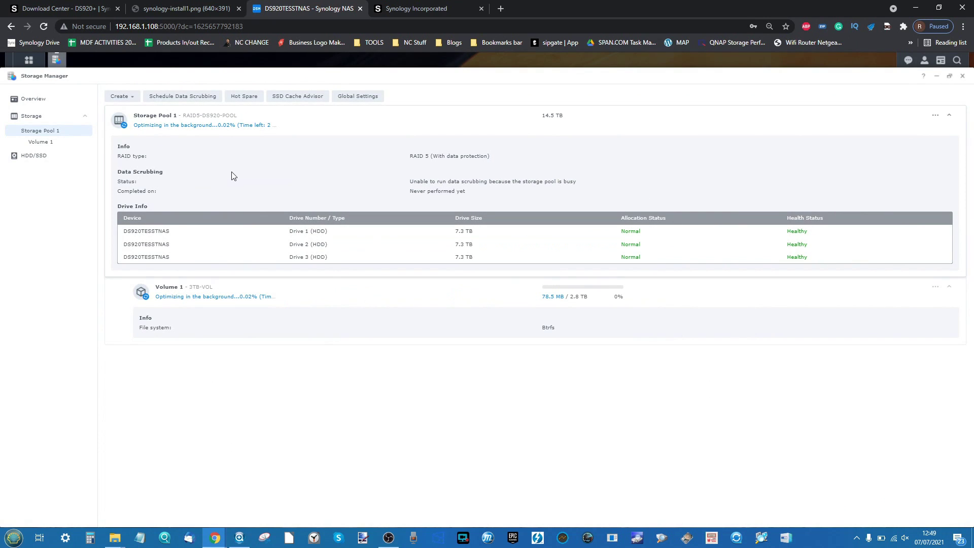
{"action": "left_click", "coordinate": [119, 98]}
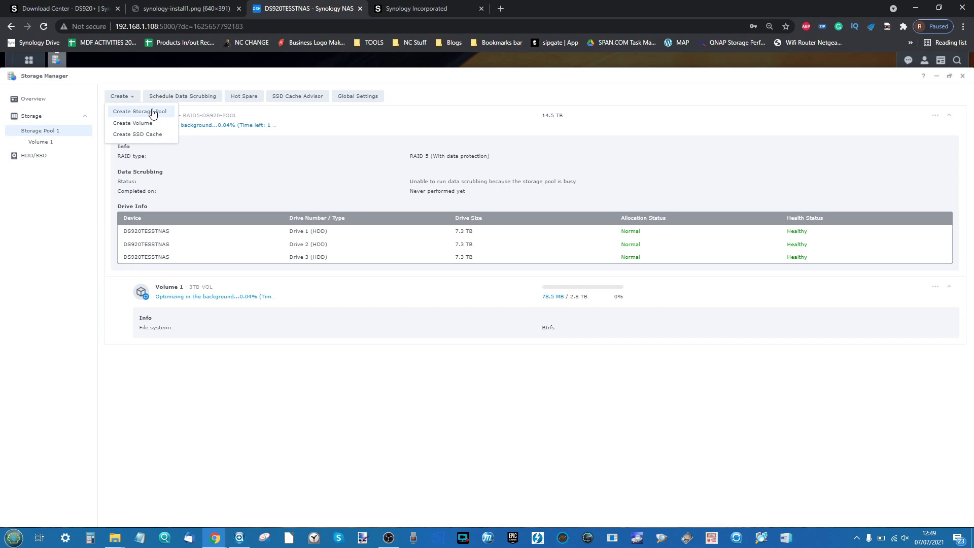
{"action": "left_click", "coordinate": [65, 223]}
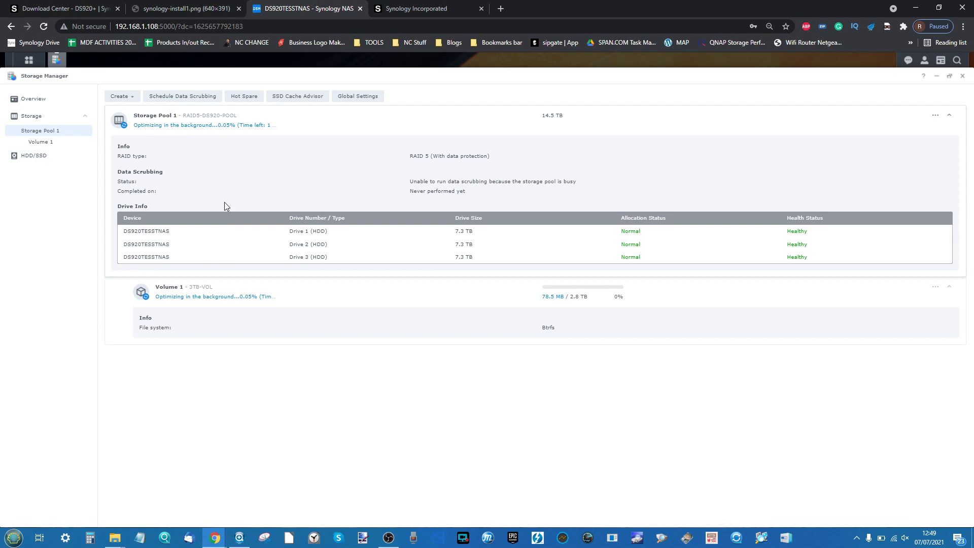
- Select the unused Drive 4 under HDD/SSD and bring up Manage Available Drives
{"action": "left_click", "coordinate": [41, 157]}
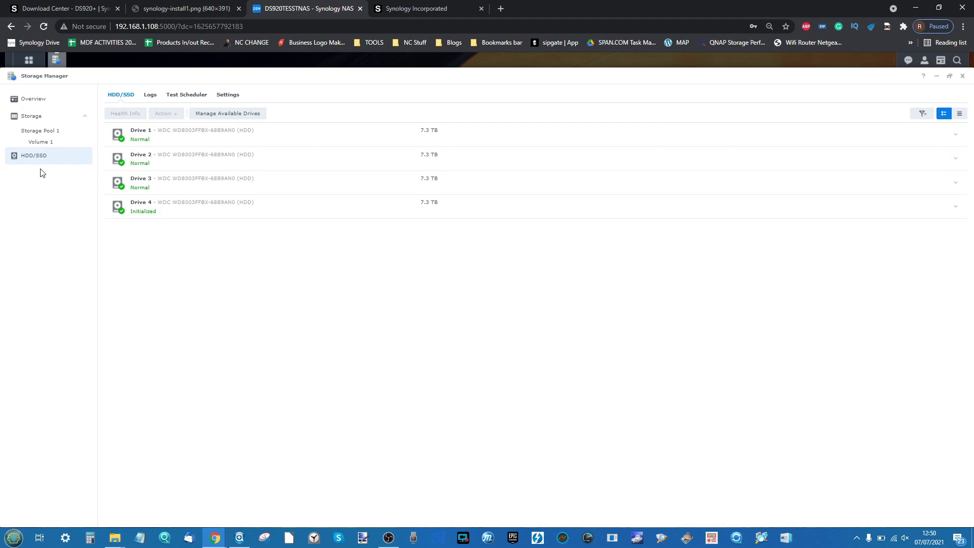
{"action": "scroll", "coordinate": [42, 173], "scroll_direction": "up", "scroll_amount": 3}
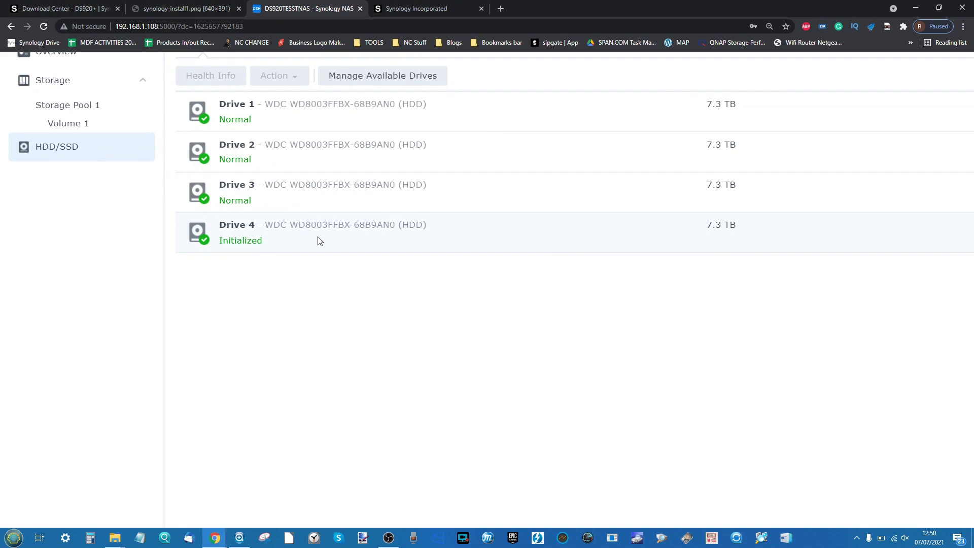
{"action": "scroll", "coordinate": [318, 241], "scroll_direction": "down", "scroll_amount": 3}
{"action": "left_click", "coordinate": [248, 219]}
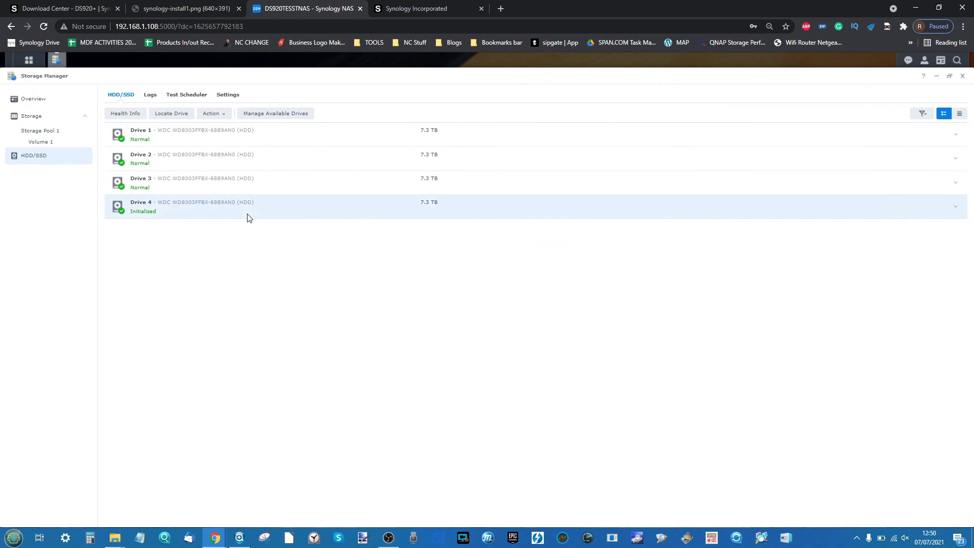
{"action": "left_click", "coordinate": [274, 114]}
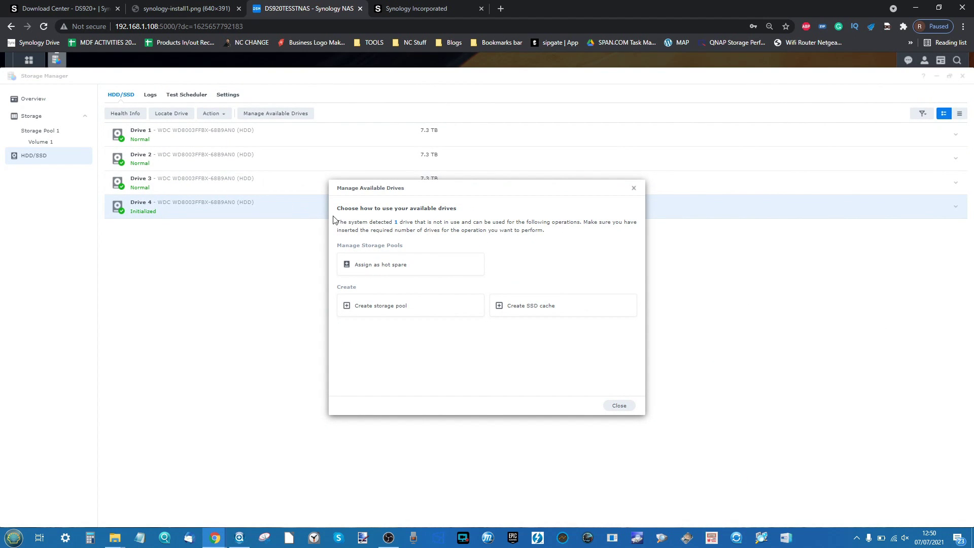
- Assign Drive 4 as hot spare for Storage Pool 1, then return to the pool overview
{"action": "left_click", "coordinate": [379, 261]}
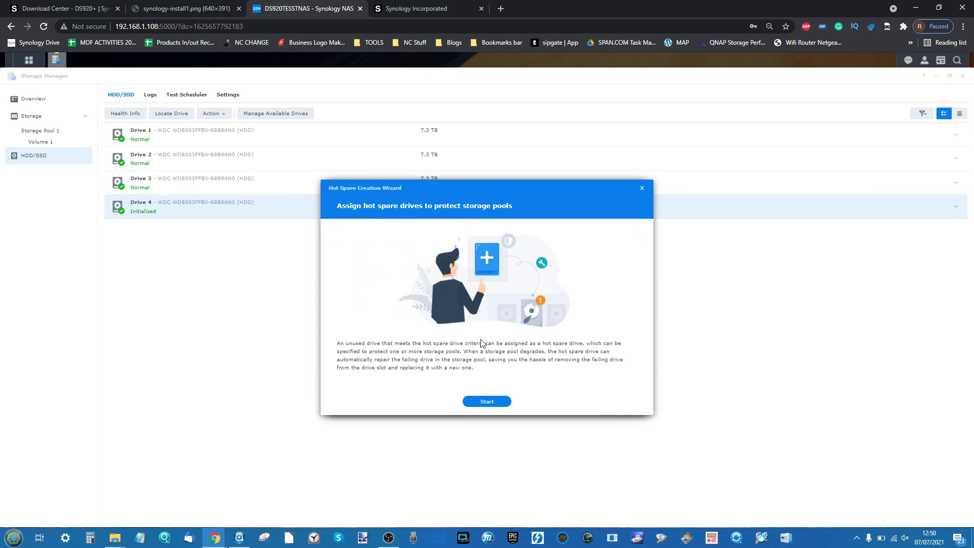
{"action": "left_click", "coordinate": [488, 401]}
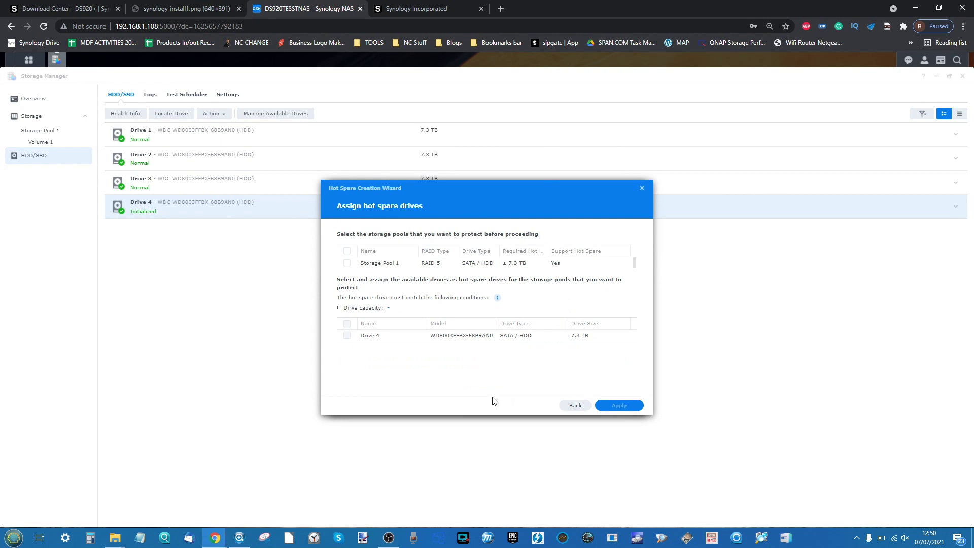
{"action": "left_click", "coordinate": [348, 264]}
{"action": "left_click", "coordinate": [619, 406]}
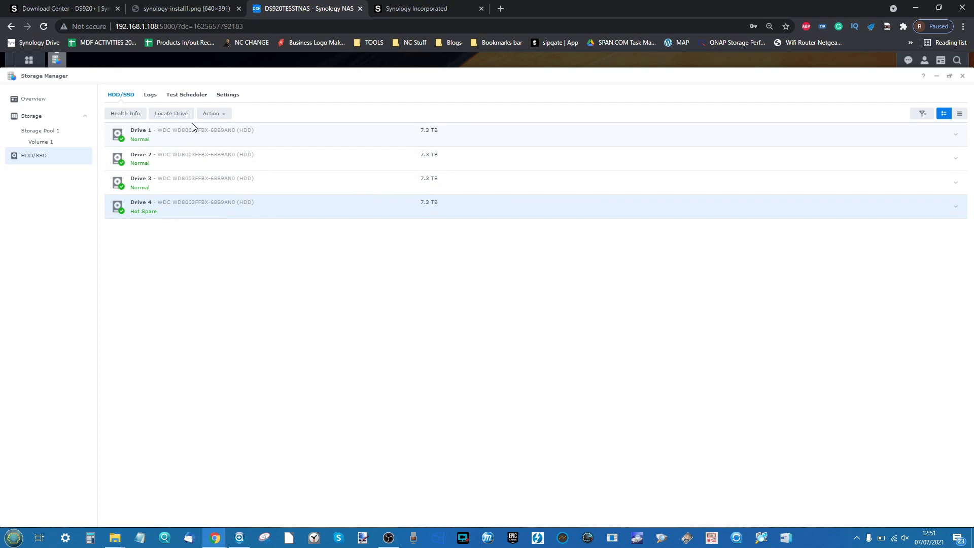
{"action": "left_click", "coordinate": [229, 96]}
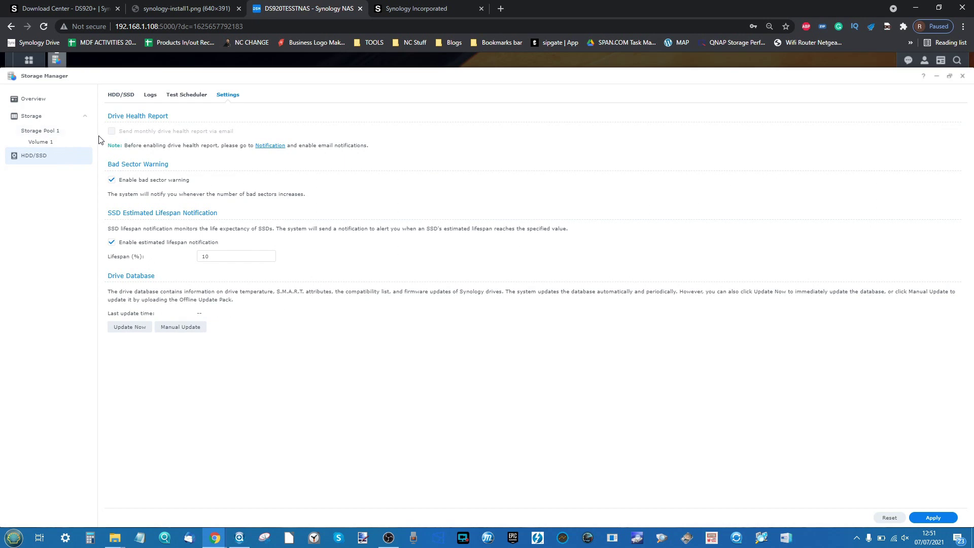
{"action": "left_click", "coordinate": [43, 130]}
- Set RAID Resync Speed Limits to 'Run RAID resync faster' in Global Settings and save
{"action": "left_click", "coordinate": [358, 96]}
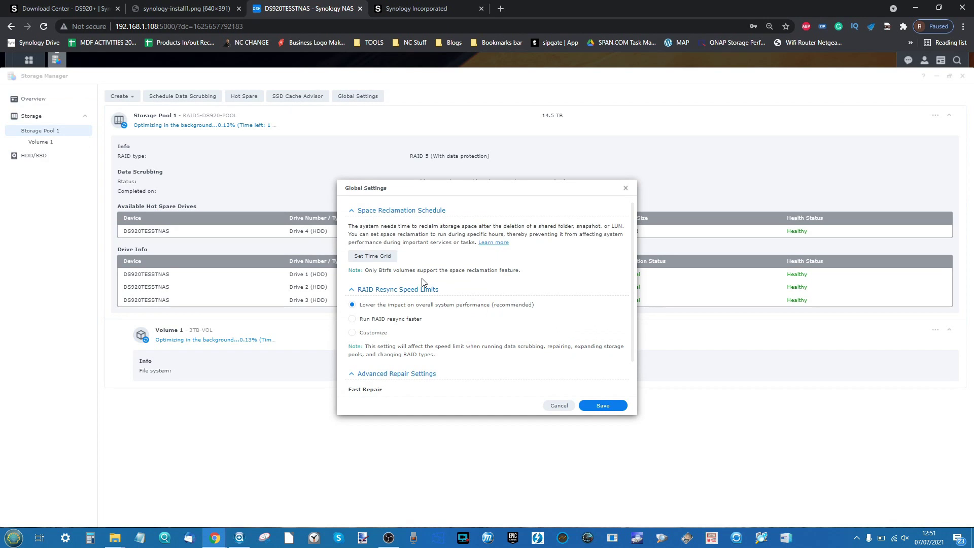
{"action": "scroll", "coordinate": [424, 282], "scroll_direction": "down", "scroll_amount": 1}
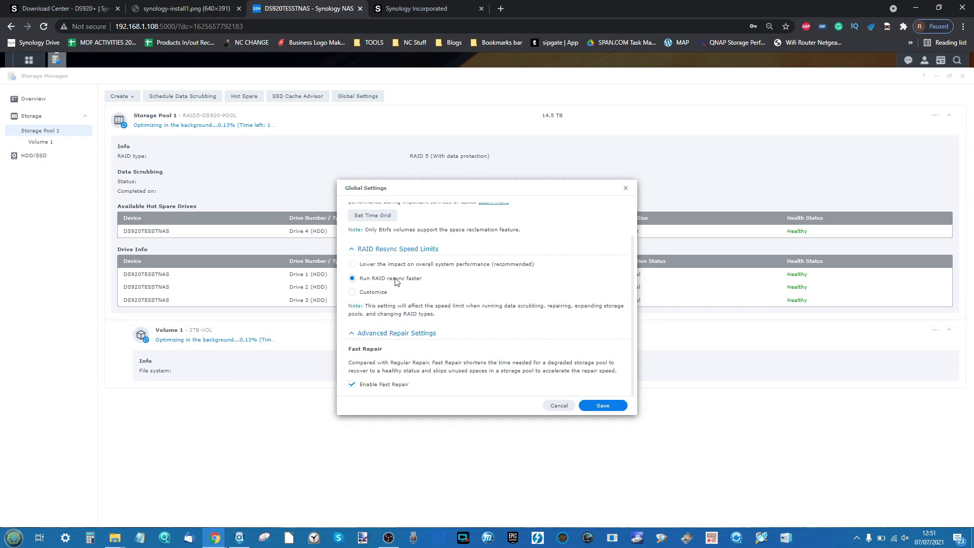
{"action": "scroll", "coordinate": [399, 257], "scroll_direction": "up", "scroll_amount": 2}
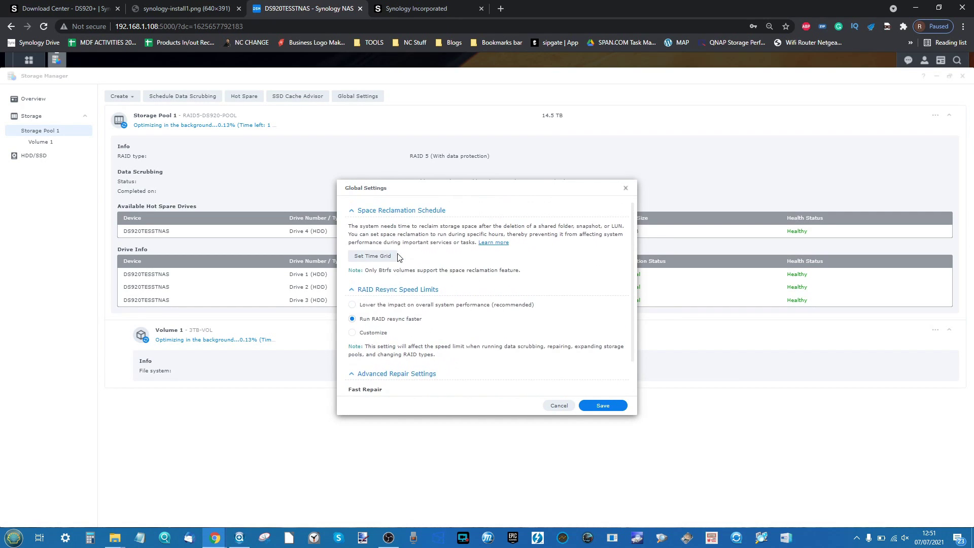
{"action": "left_click", "coordinate": [604, 406]}
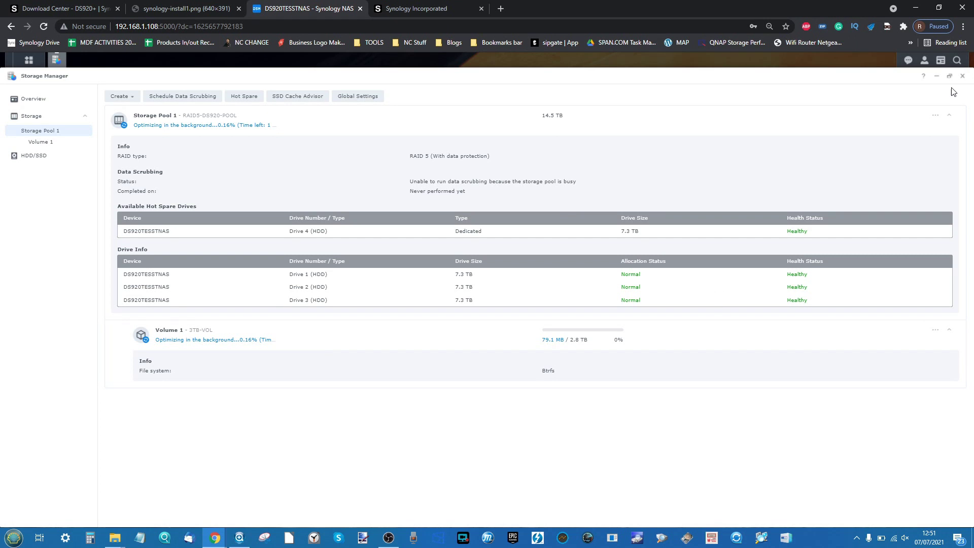
- Close Storage Manager and launch File Station from the DSM desktop
{"action": "left_click", "coordinate": [963, 75]}
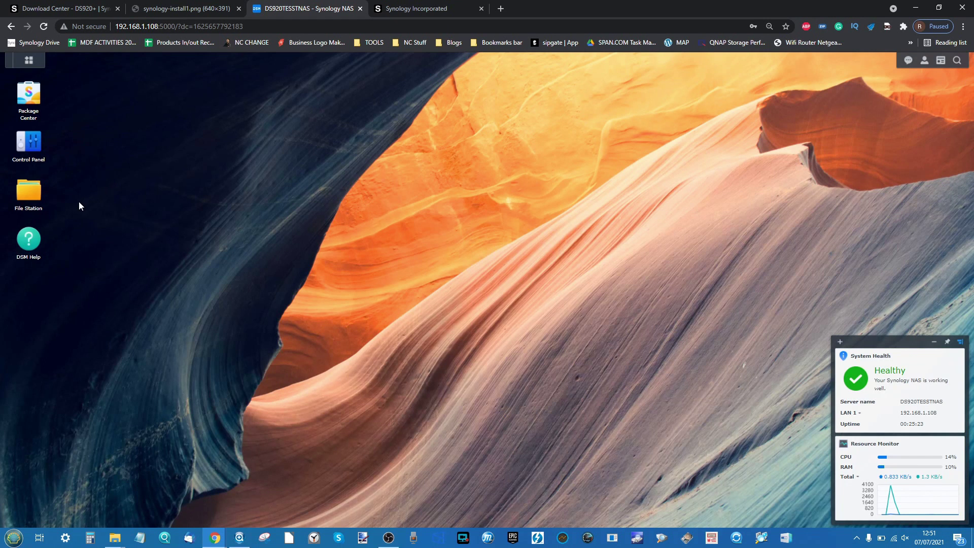
{"action": "left_click", "coordinate": [32, 207]}
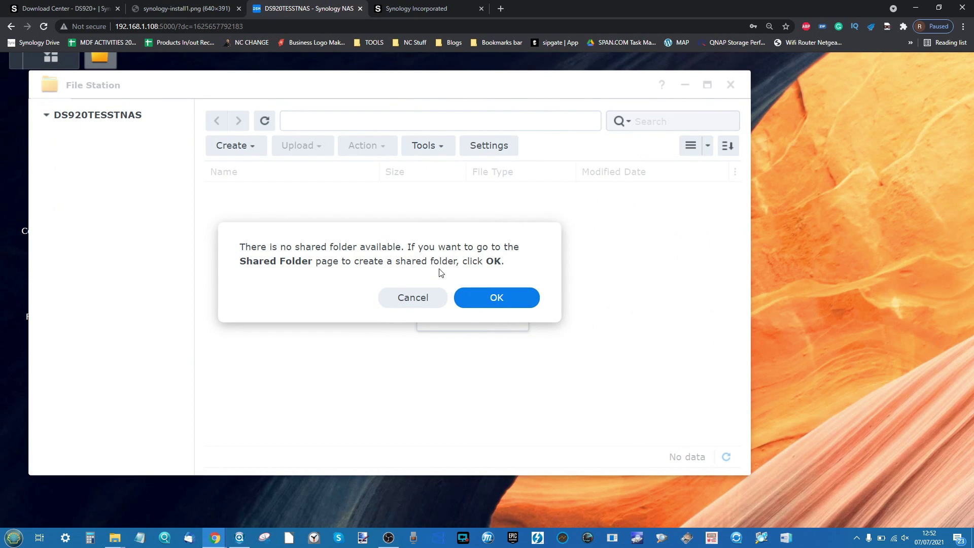
- Check the drives under This PC, then zoom DSM out and go to the Shared Folder page
{"action": "left_click", "coordinate": [117, 538]}
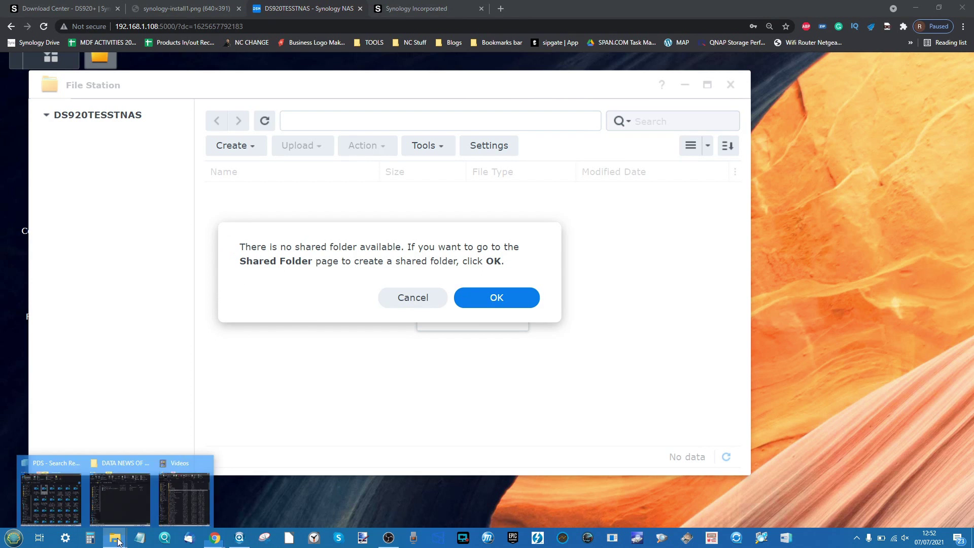
{"action": "left_click", "coordinate": [177, 484]}
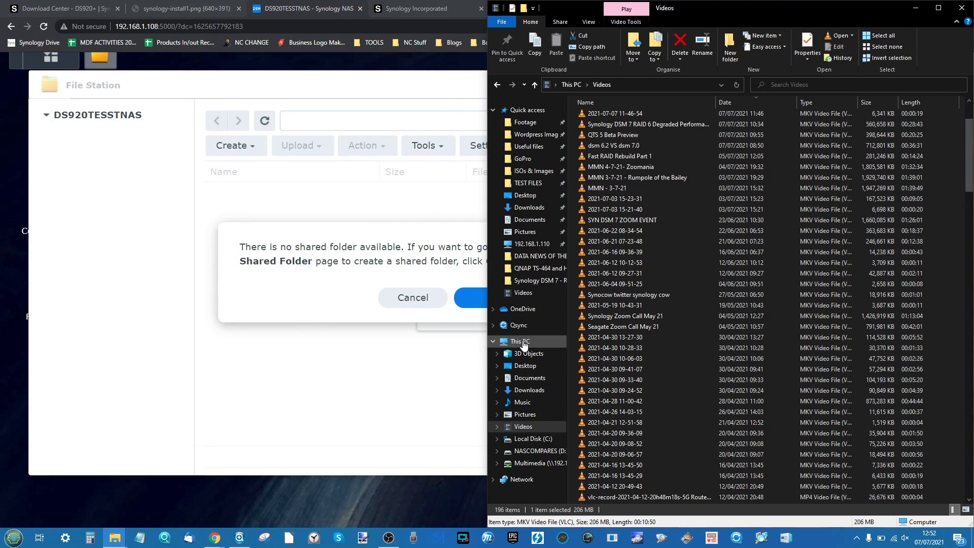
{"action": "left_click", "coordinate": [514, 341]}
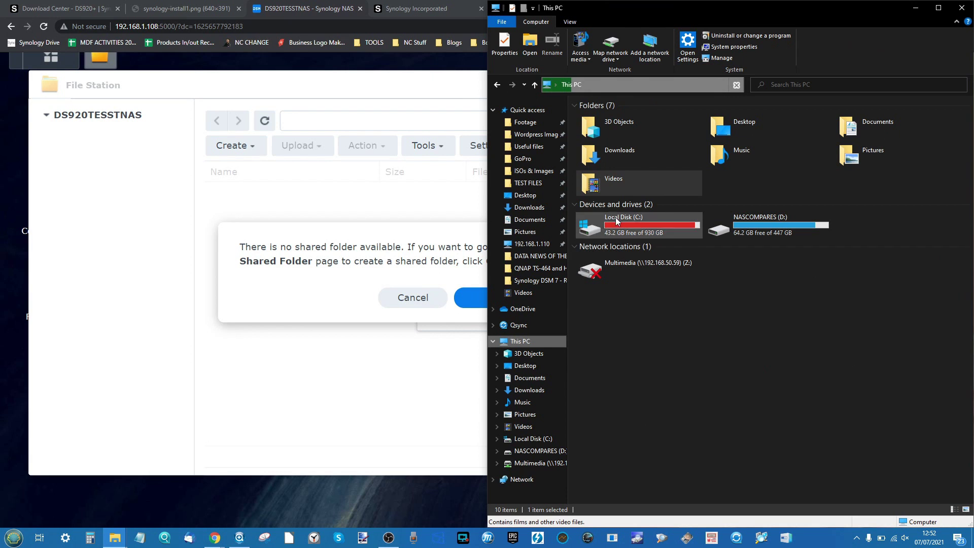
{"action": "left_click", "coordinate": [916, 8]}
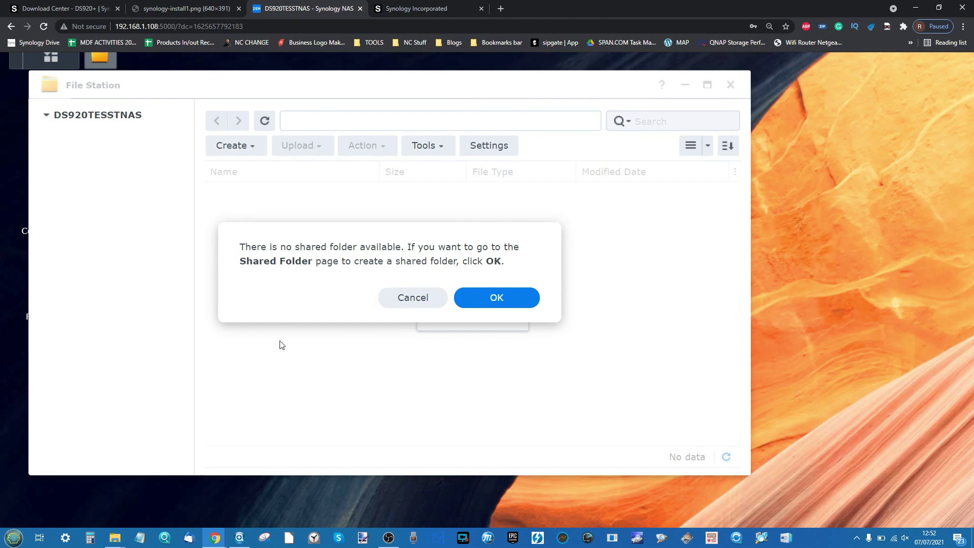
{"action": "key", "text": "ctrl+minus"}
{"action": "key", "text": "ctrl+minus"}
{"action": "key", "text": "ctrl+minus"}
{"action": "key", "text": "ctrl+minus"}
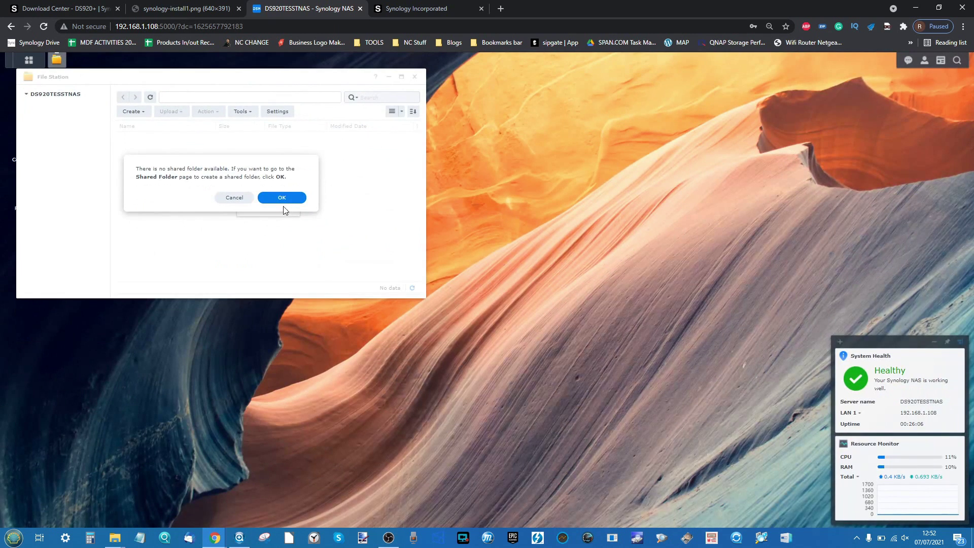
{"action": "left_click", "coordinate": [284, 198]}
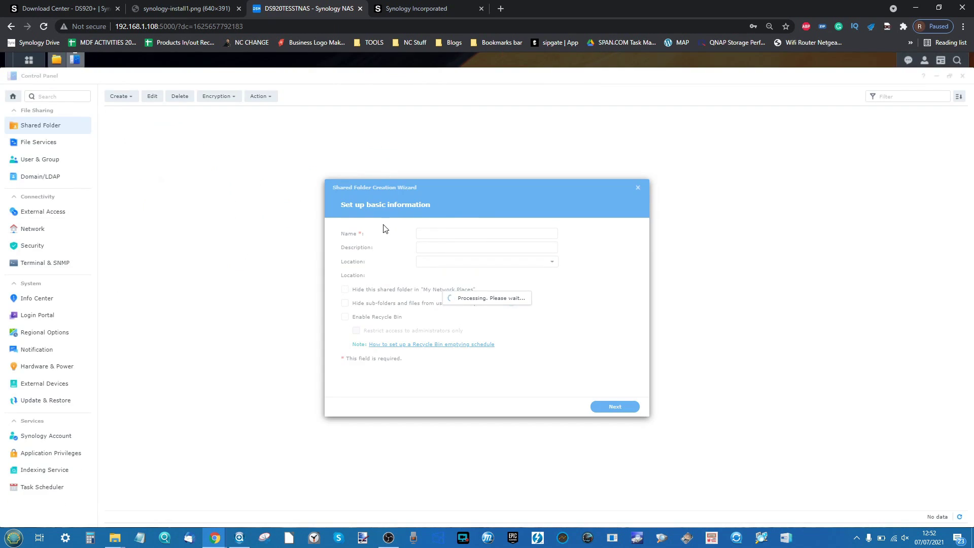
- Name the folder SHARE-RAID5-3TB-VOL, disable its recycle bin, and continue to Encryption
{"action": "left_click", "coordinate": [446, 233]}
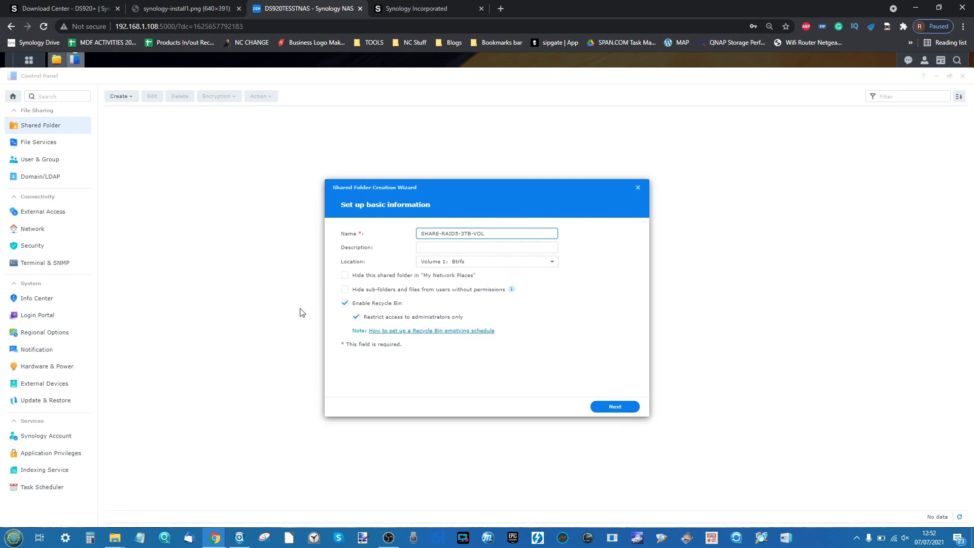
{"action": "left_click", "coordinate": [348, 303]}
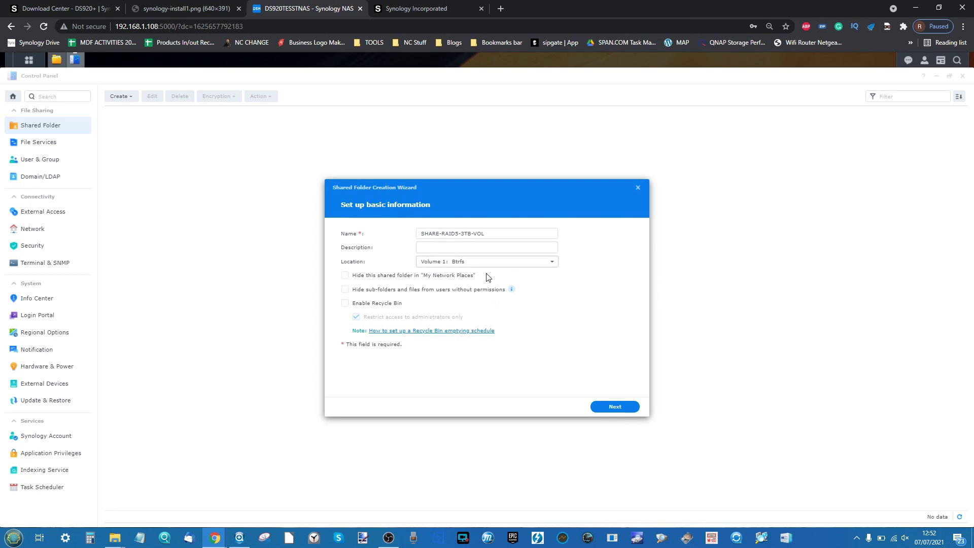
{"action": "left_click", "coordinate": [609, 408]}
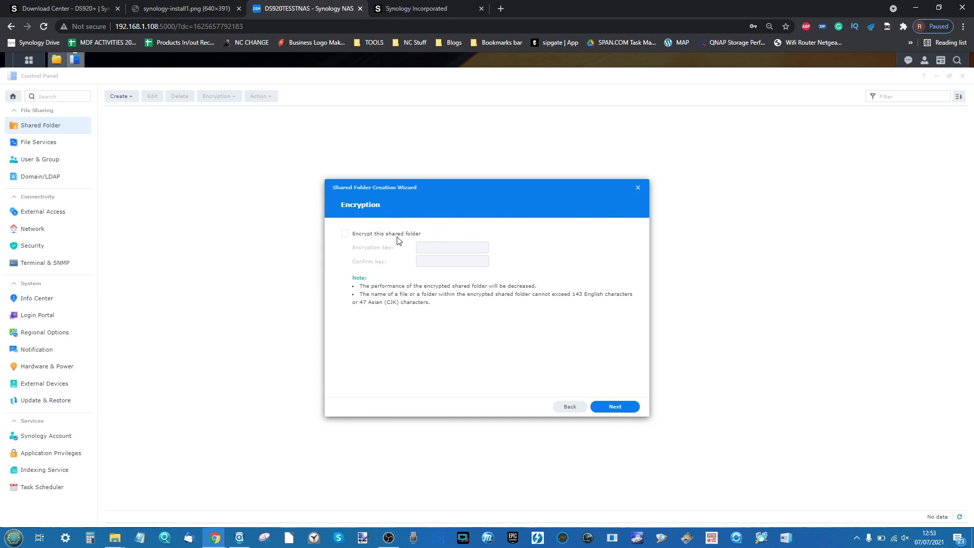
- Skip encryption and advanced settings, then confirm to create the SHARE-RAID5-3TB-VOL folder
{"action": "left_click", "coordinate": [615, 407]}
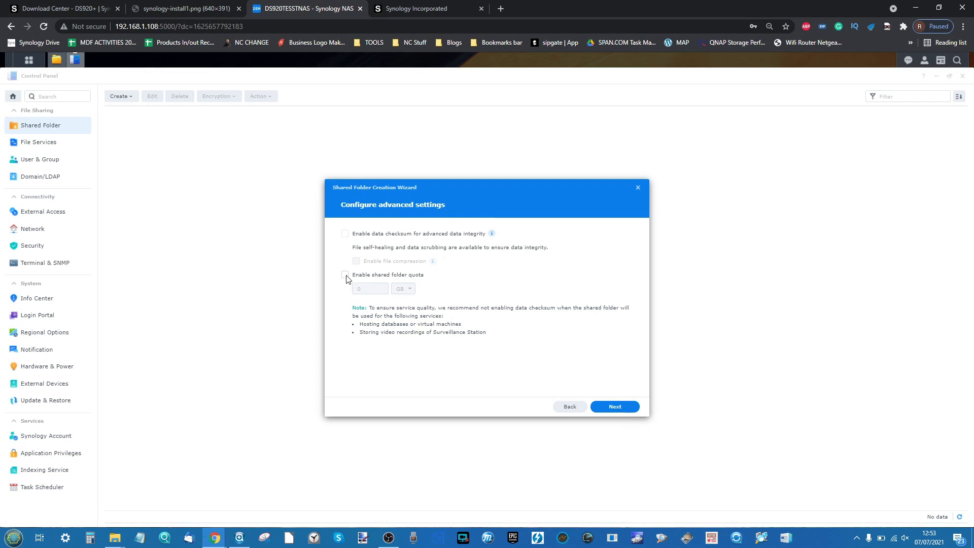
{"action": "left_click", "coordinate": [615, 407]}
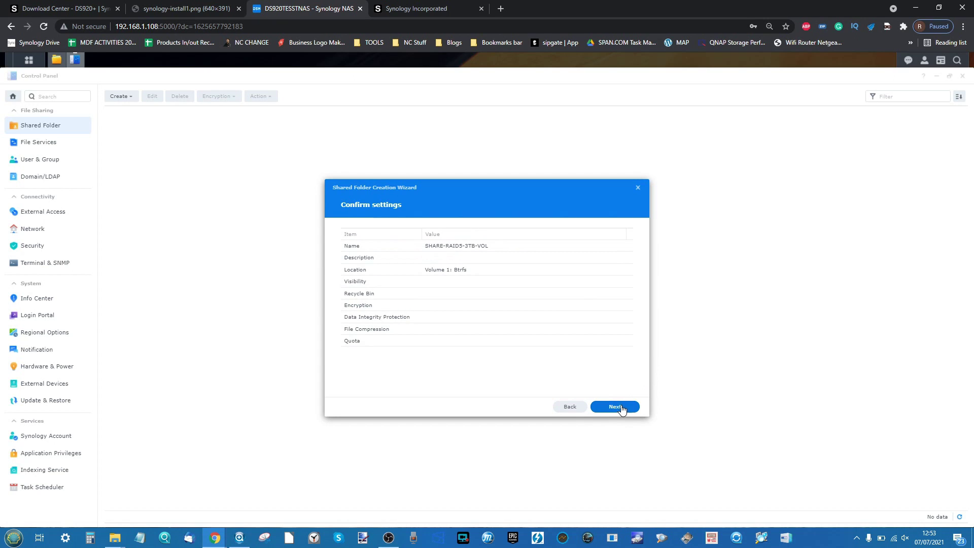
{"action": "left_click", "coordinate": [618, 407]}
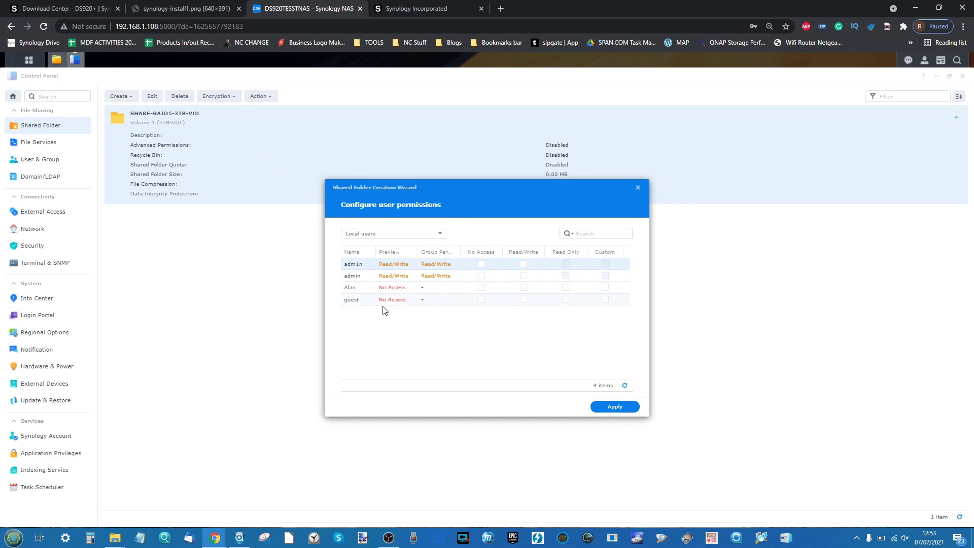
- Give the admin read/write, the third user read-only and guest no access, then apply
{"action": "left_click", "coordinate": [524, 265]}
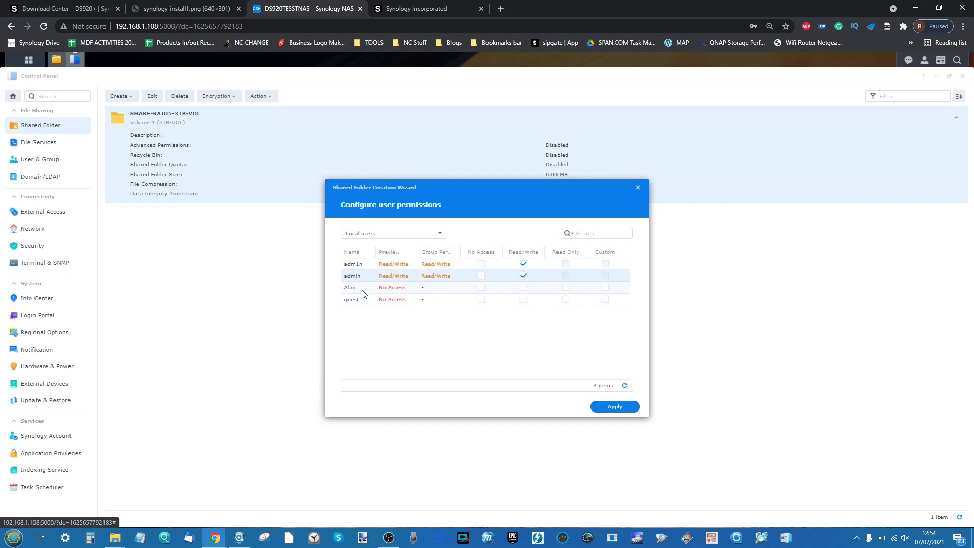
{"action": "scroll", "coordinate": [362, 293], "scroll_direction": "up", "scroll_amount": 5}
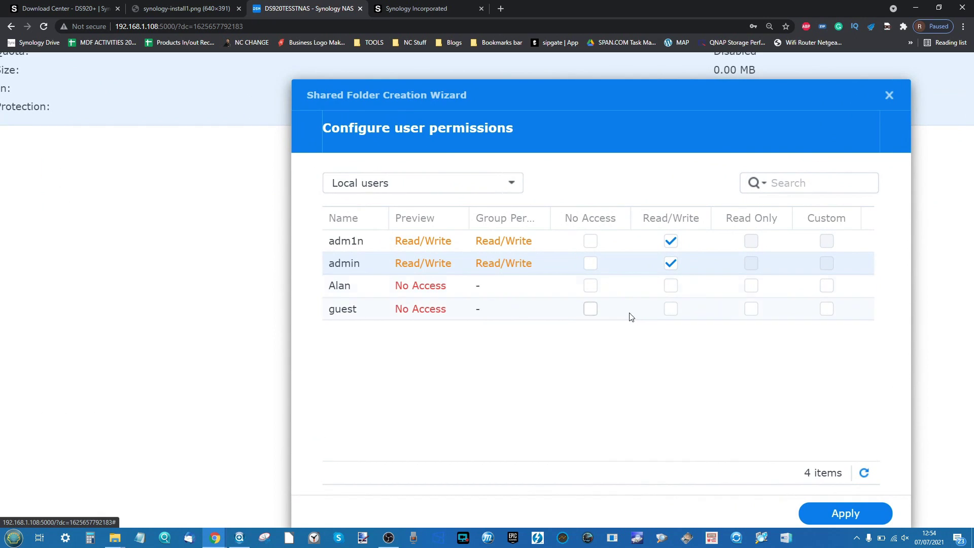
{"action": "left_click", "coordinate": [752, 286]}
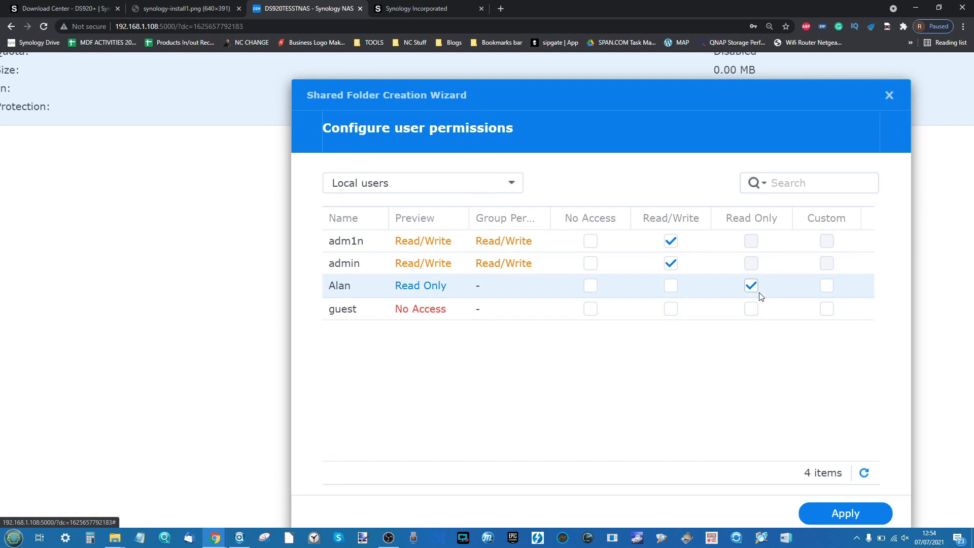
{"action": "left_click", "coordinate": [591, 311]}
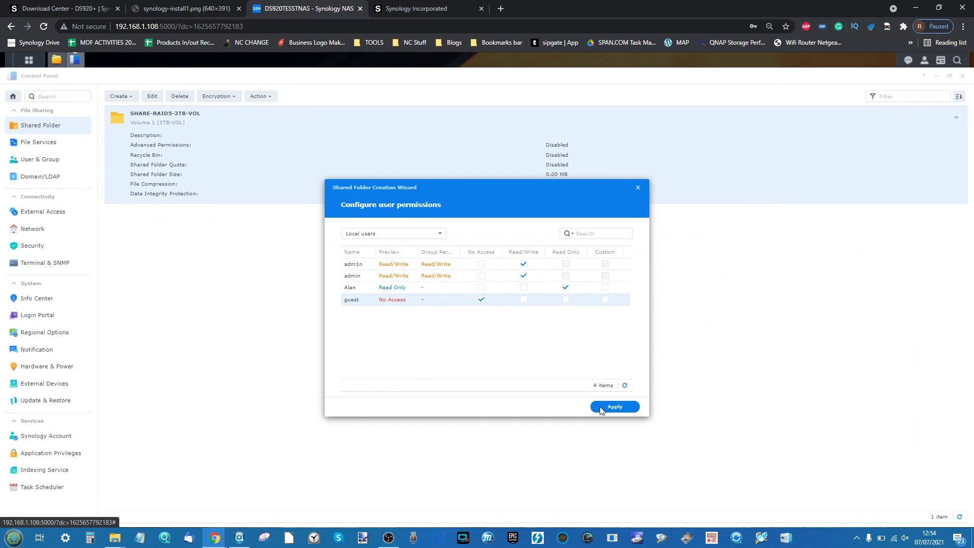
{"action": "left_click", "coordinate": [601, 410]}
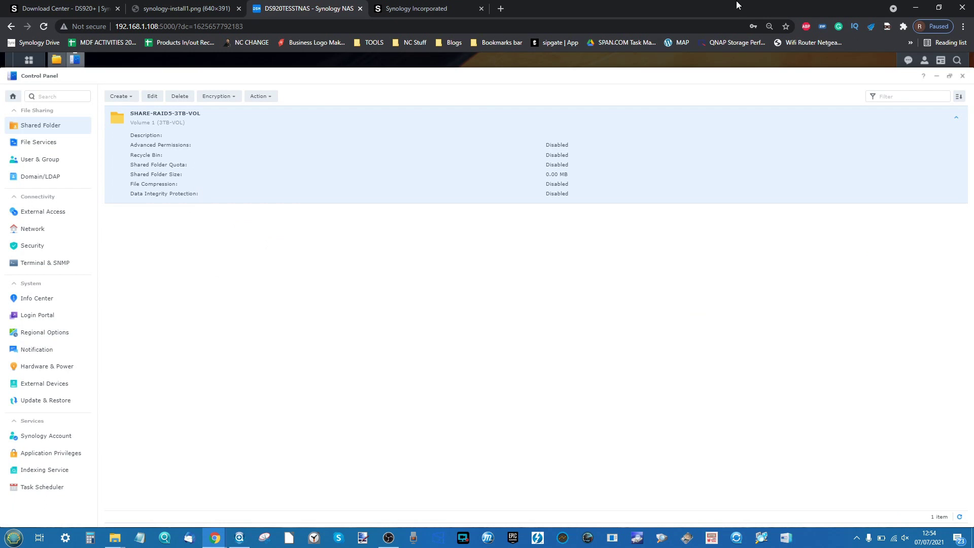
- Close Control Panel, centre the File Station window and sort the empty share listing by name
{"action": "left_click", "coordinate": [963, 76]}
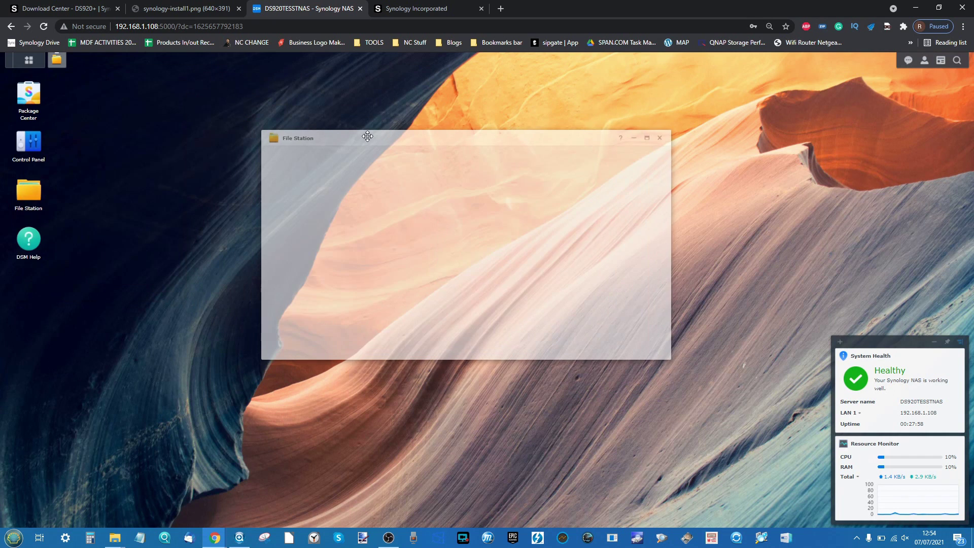
{"action": "left_click_drag", "start_coordinate": [160, 75], "coordinate": [405, 137]}
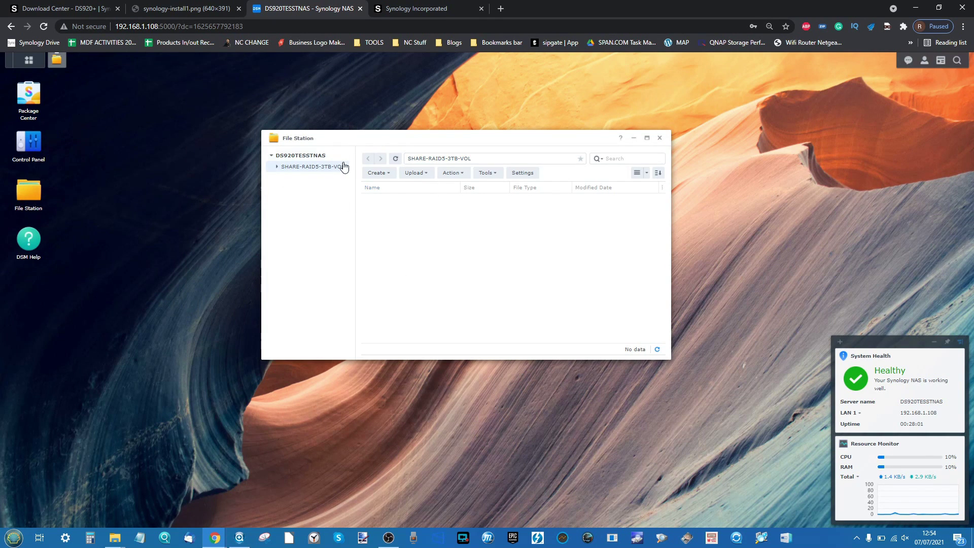
{"action": "left_click", "coordinate": [447, 188]}
- Open Package Center and accept its Terms of Service
{"action": "left_click", "coordinate": [32, 97]}
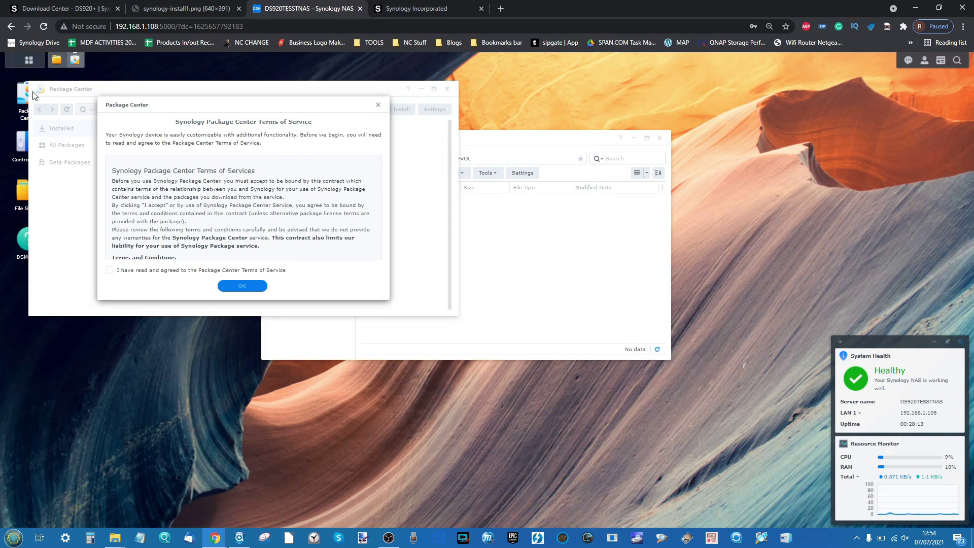
{"action": "left_click", "coordinate": [181, 274]}
{"action": "left_click", "coordinate": [228, 286]}
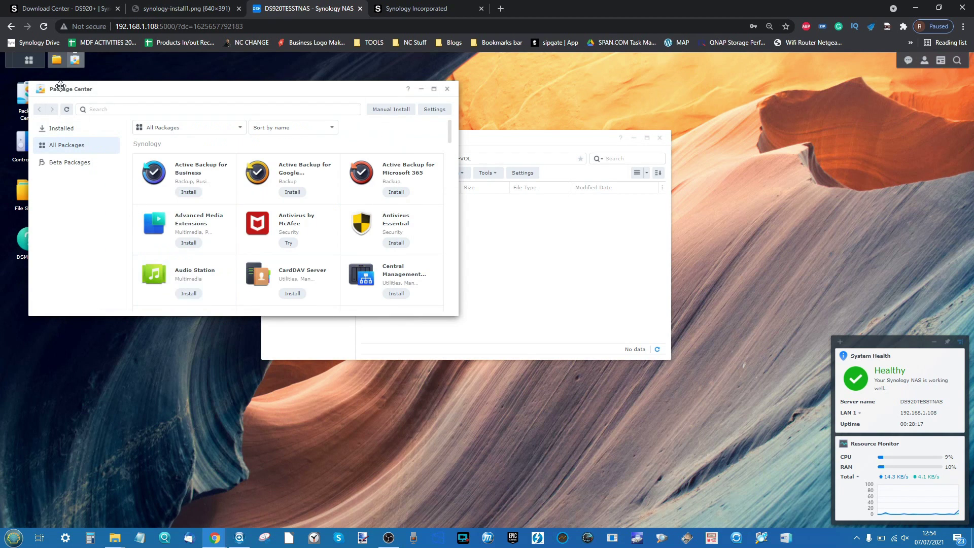
- Enlarge the Package Center window and scroll down through the available packages
{"action": "left_click", "coordinate": [25, 60]}
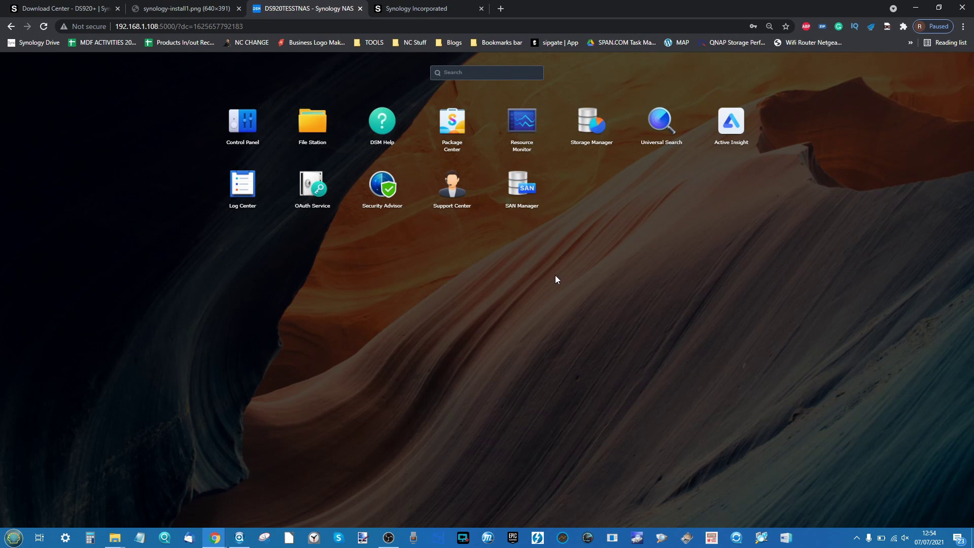
{"action": "left_click", "coordinate": [602, 304]}
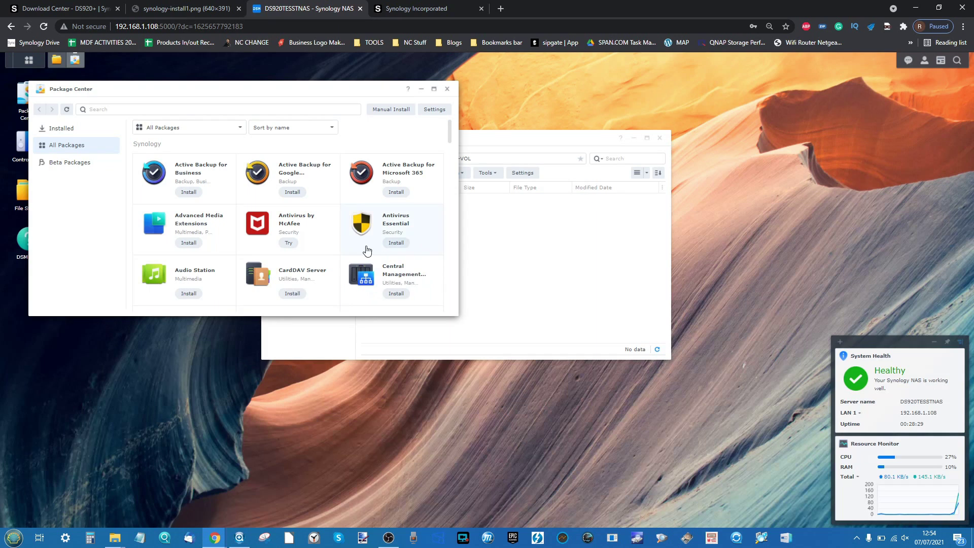
{"action": "left_click_drag", "start_coordinate": [349, 315], "coordinate": [338, 475]}
{"action": "scroll", "coordinate": [294, 305], "scroll_direction": "down", "scroll_amount": 6}
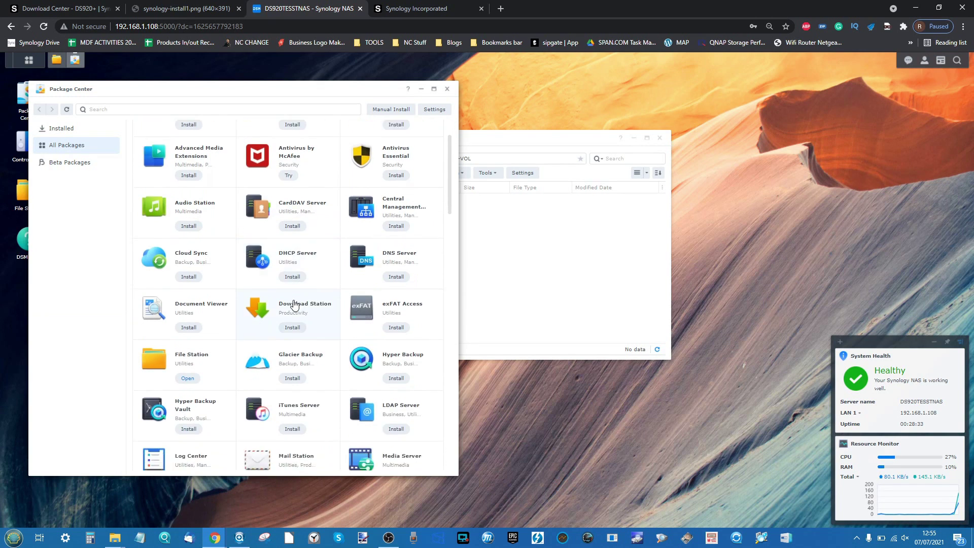
{"action": "scroll", "coordinate": [295, 303], "scroll_direction": "down", "scroll_amount": 6}
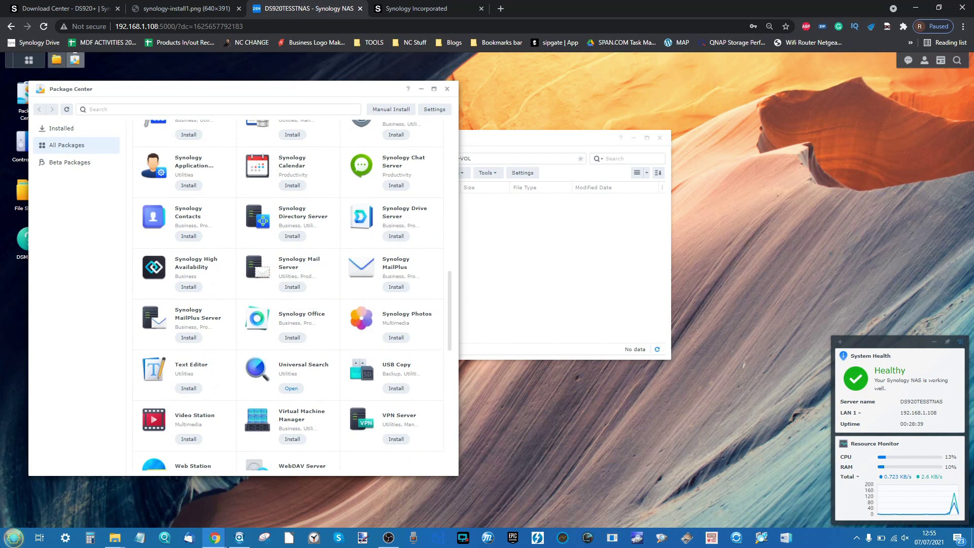
{"action": "left_click", "coordinate": [14, 537]}
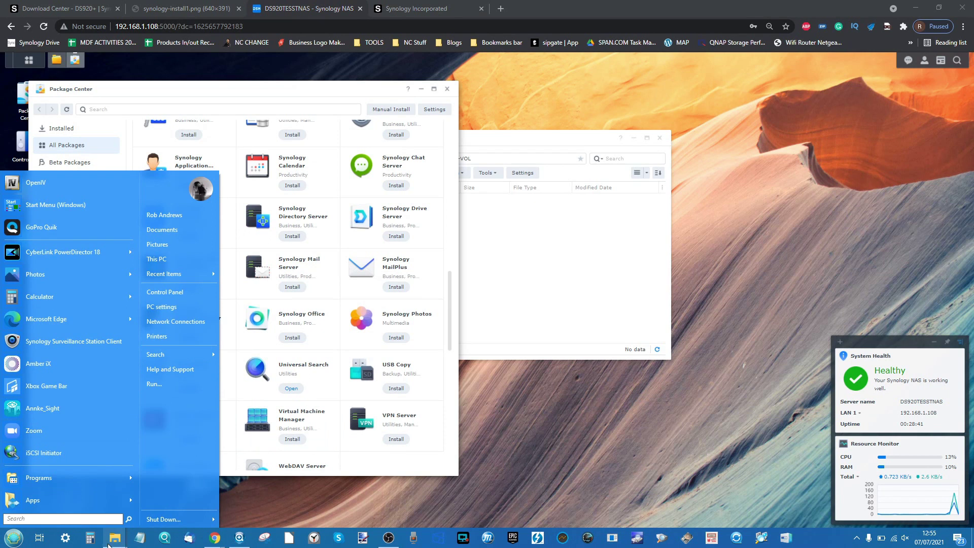
- Check the PC's existing drives in This PC, minimise it, and refocus File Station
{"action": "left_click", "coordinate": [113, 541]}
{"action": "left_click", "coordinate": [187, 487]}
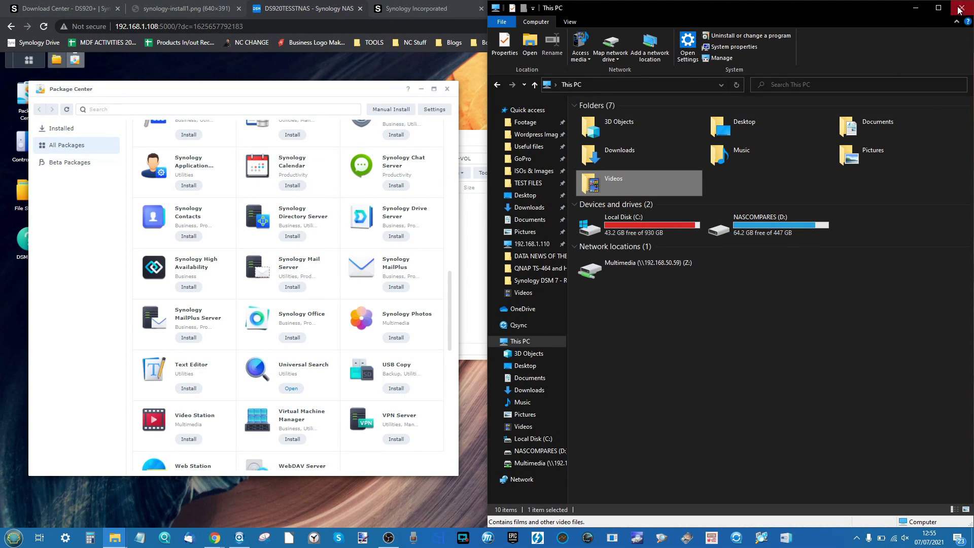
{"action": "left_click", "coordinate": [916, 13]}
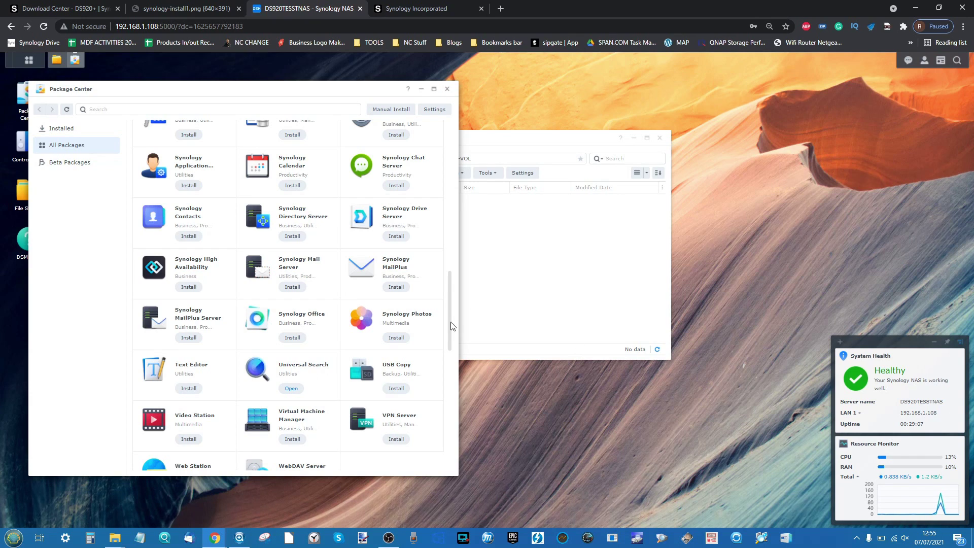
{"action": "left_click", "coordinate": [507, 290]}
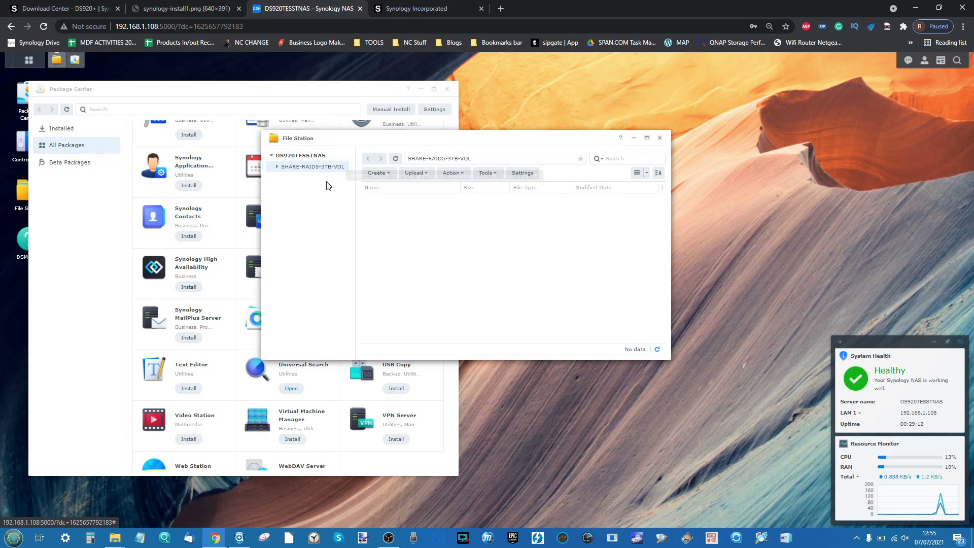
- Launch Synology Assistant and choose Map Drive for SynologyNAS, ready to enter the user name
{"action": "left_click", "coordinate": [240, 537]}
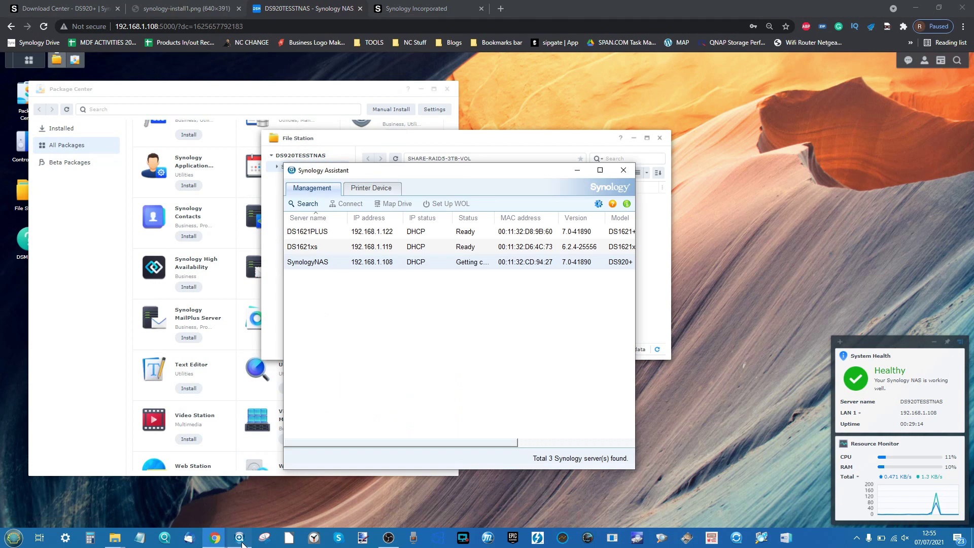
{"action": "left_click_drag", "start_coordinate": [377, 175], "coordinate": [396, 168]}
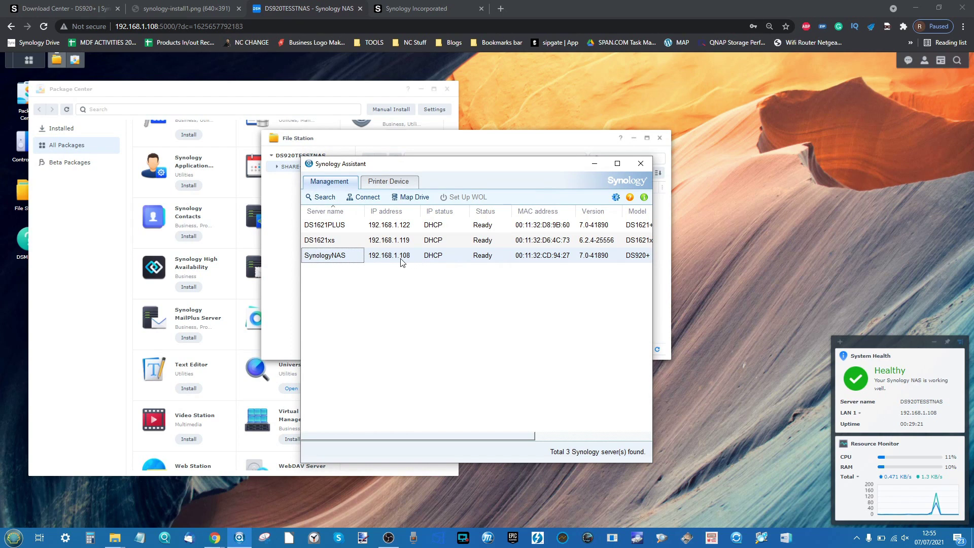
{"action": "right_click", "coordinate": [357, 258]}
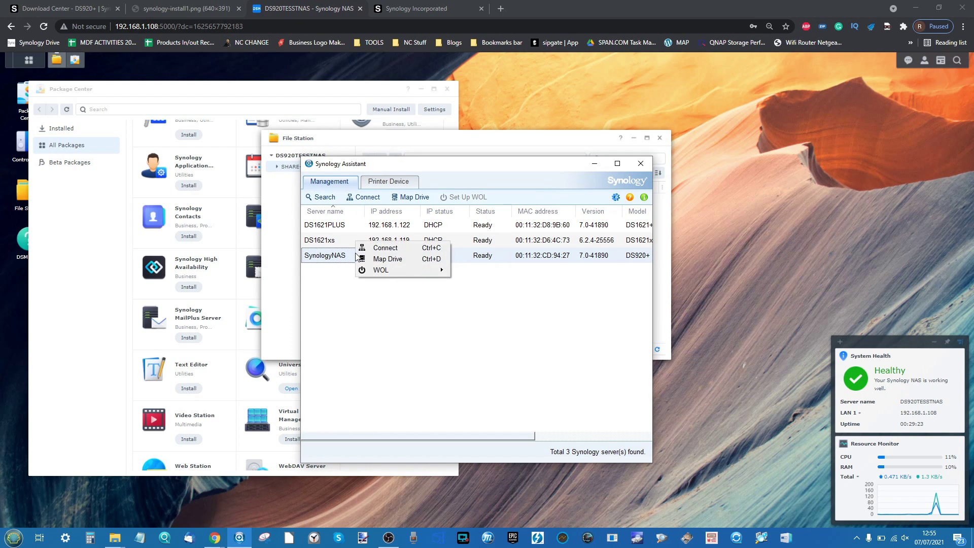
{"action": "left_click", "coordinate": [386, 259]}
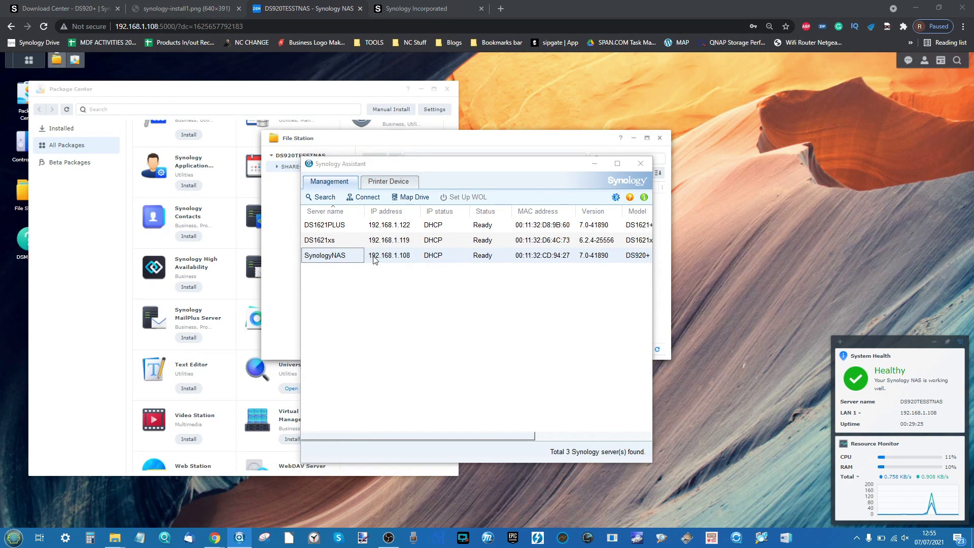
{"action": "left_click", "coordinate": [345, 200]}
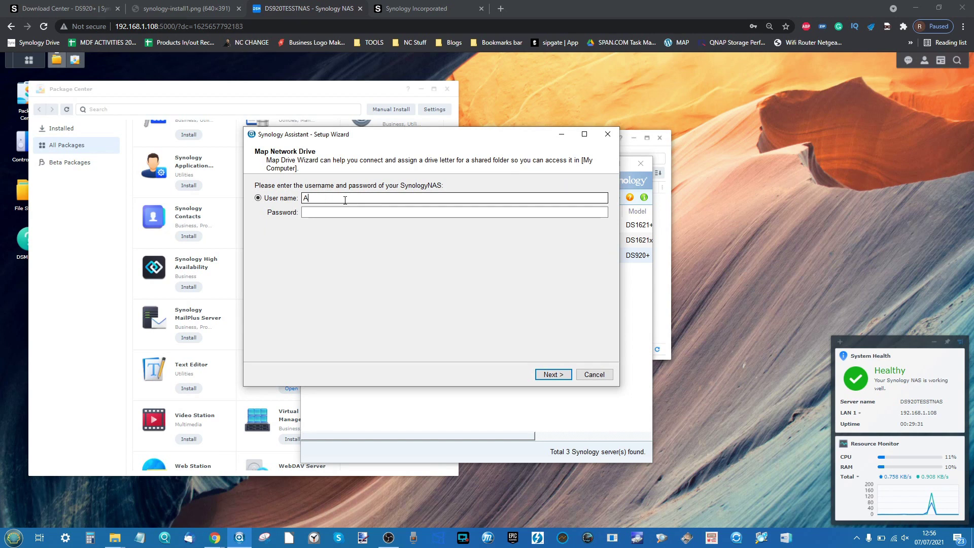
- Enter the admin user name and password and connect to the NAS
{"action": "key", "text": "BackSpace"}
{"action": "key", "text": "Tab"}
{"action": "type", "text": "•••••••••"}
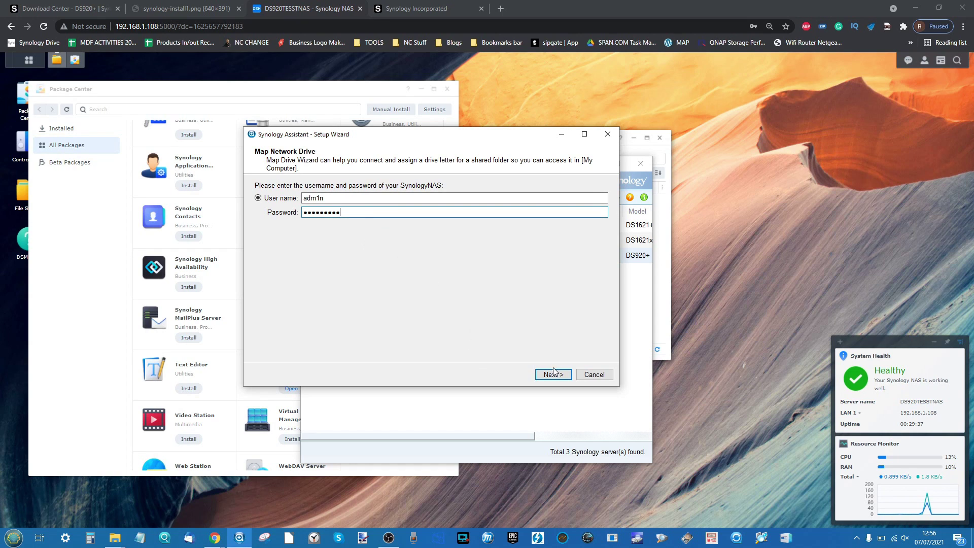
{"action": "left_click", "coordinate": [553, 375]}
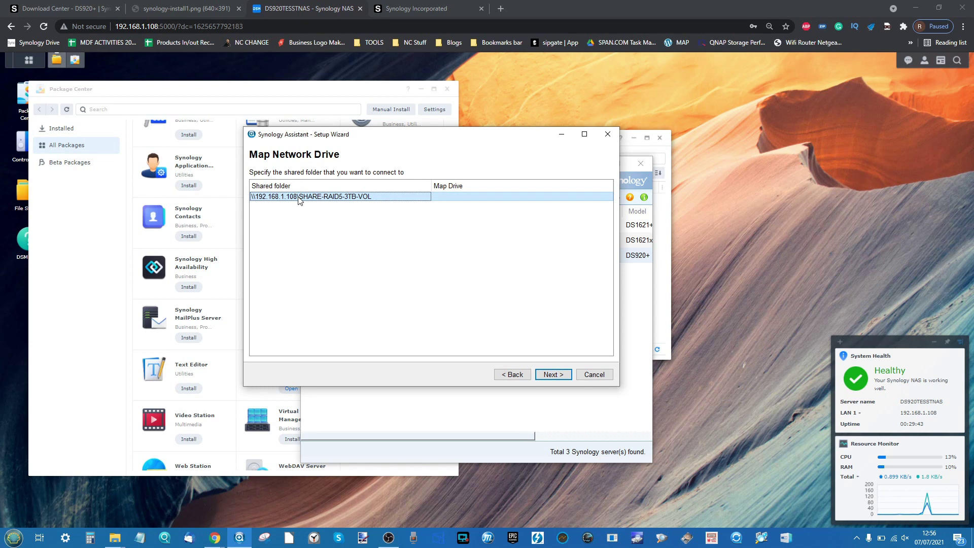
- Select the SHARE-RAID5-3TB-VOL share and assign it drive letter S:
{"action": "left_click", "coordinate": [552, 378]}
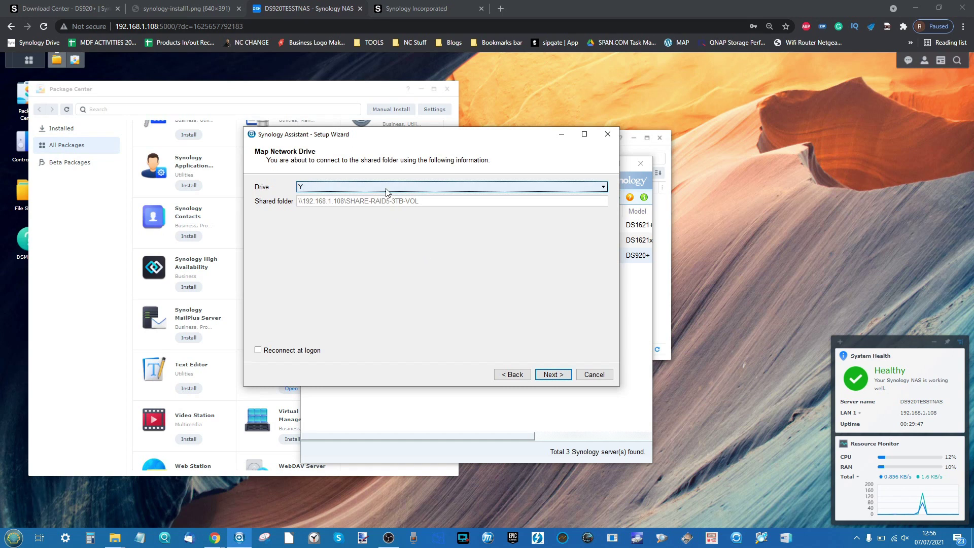
{"action": "left_click", "coordinate": [386, 188]}
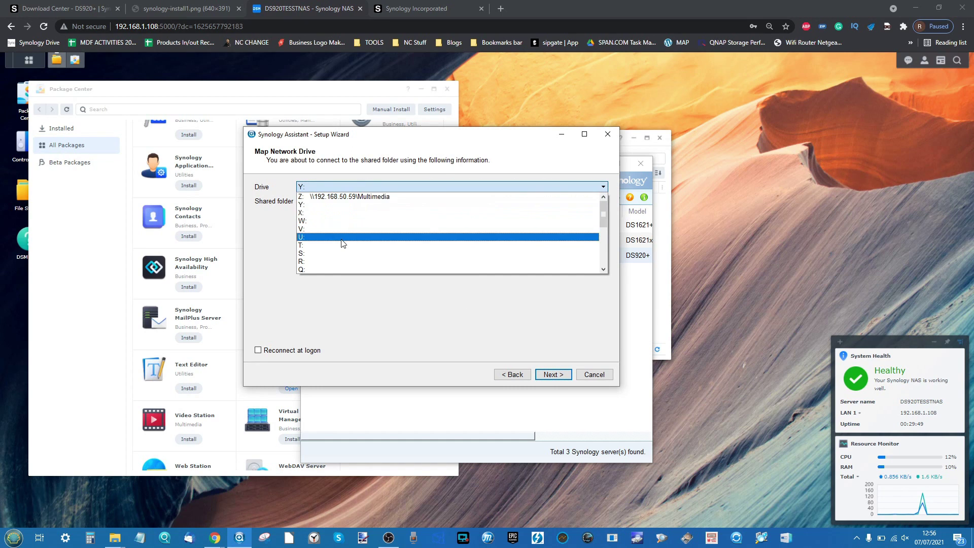
{"action": "scroll", "coordinate": [342, 244], "scroll_direction": "down", "scroll_amount": 4}
{"action": "scroll", "coordinate": [341, 244], "scroll_direction": "up", "scroll_amount": 2}
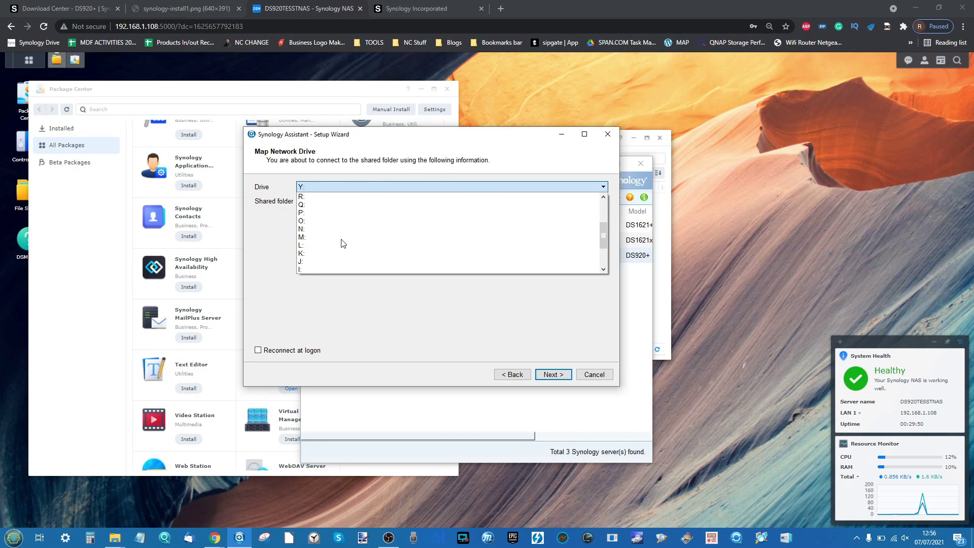
{"action": "scroll", "coordinate": [342, 243], "scroll_direction": "down", "scroll_amount": 1}
{"action": "scroll", "coordinate": [342, 243], "scroll_direction": "up", "scroll_amount": 2}
{"action": "left_click", "coordinate": [312, 187]}
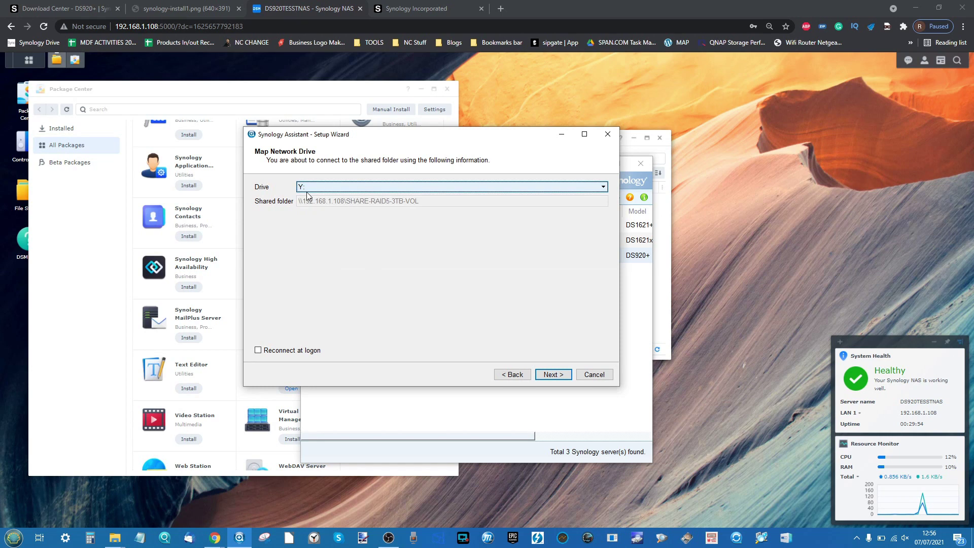
{"action": "left_click", "coordinate": [313, 188]}
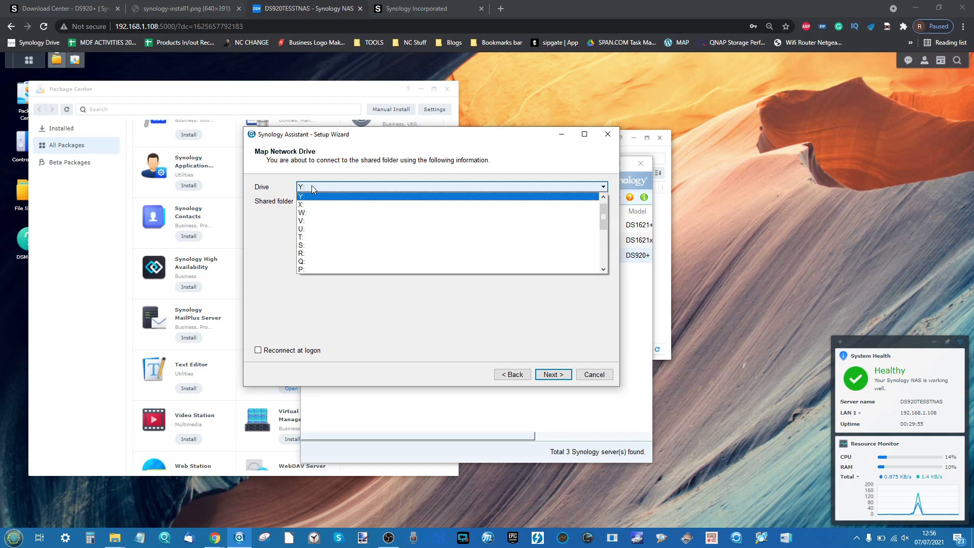
{"action": "left_click", "coordinate": [314, 253]}
{"action": "left_click", "coordinate": [311, 191]}
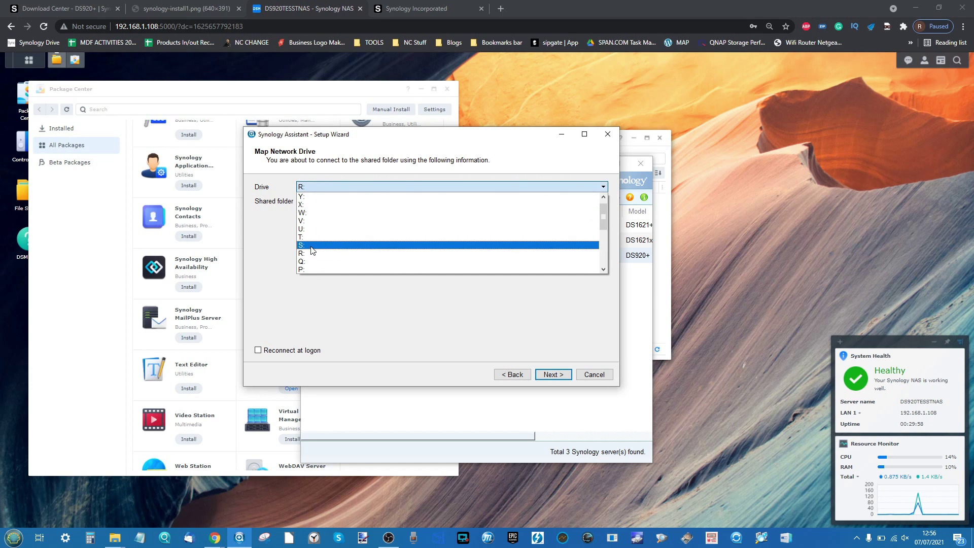
{"action": "left_click", "coordinate": [313, 251]}
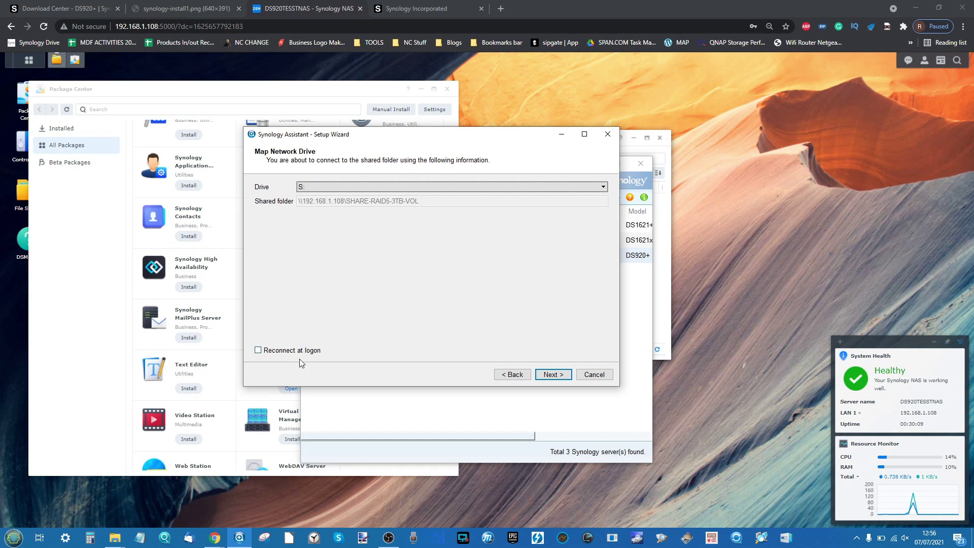
- Confirm the mapping, choose to open the drive afterwards, and finish the wizard
{"action": "left_click", "coordinate": [553, 373]}
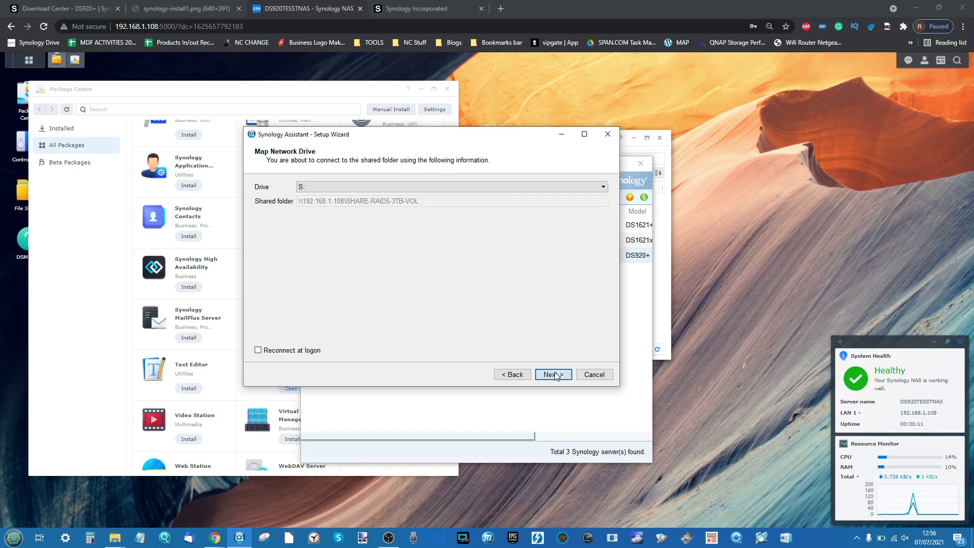
{"action": "left_click", "coordinate": [320, 351]}
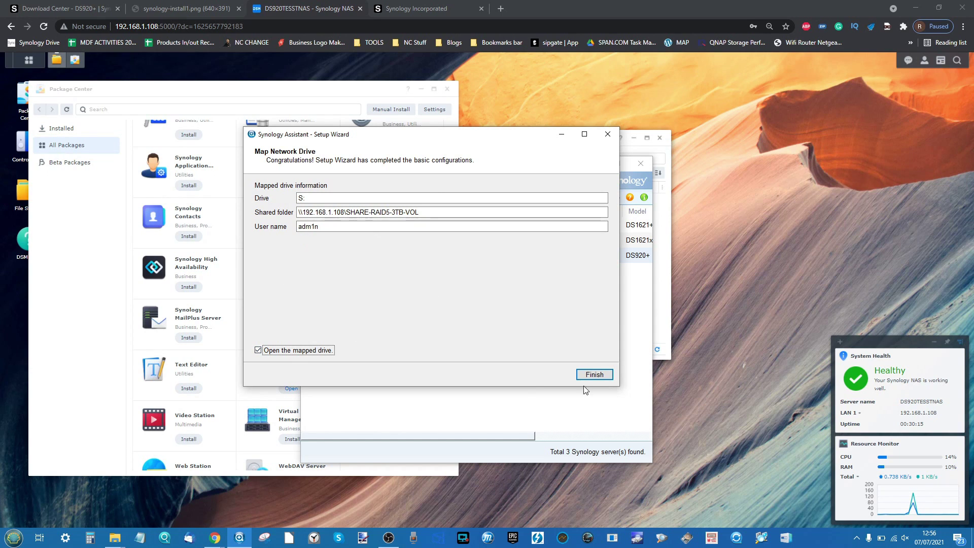
{"action": "left_click", "coordinate": [594, 374]}
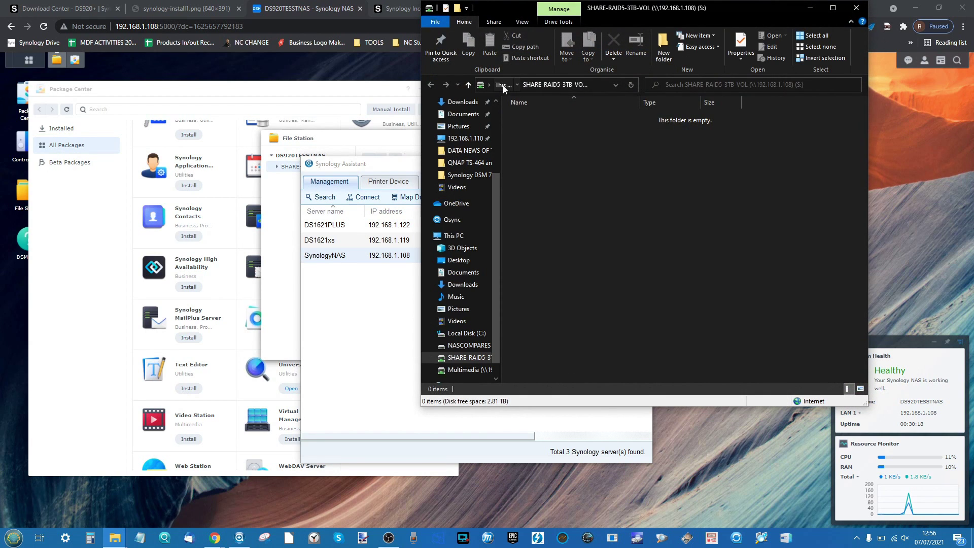
- Copy the JPG photo from Pictures > SUPER IMPORTANT PHOTO
{"action": "left_click", "coordinate": [501, 86]}
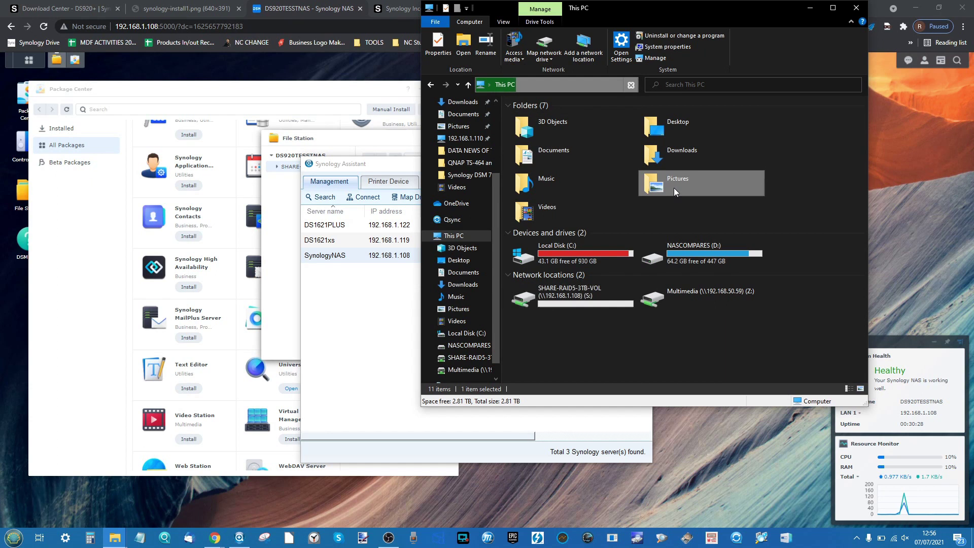
{"action": "double_click", "coordinate": [650, 187]}
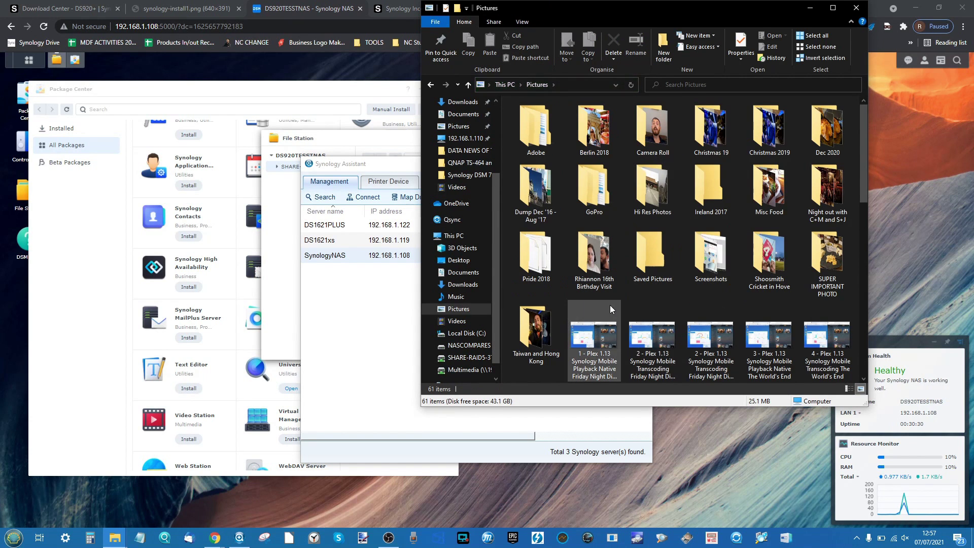
{"action": "left_click_drag", "start_coordinate": [596, 298], "coordinate": [825, 350]}
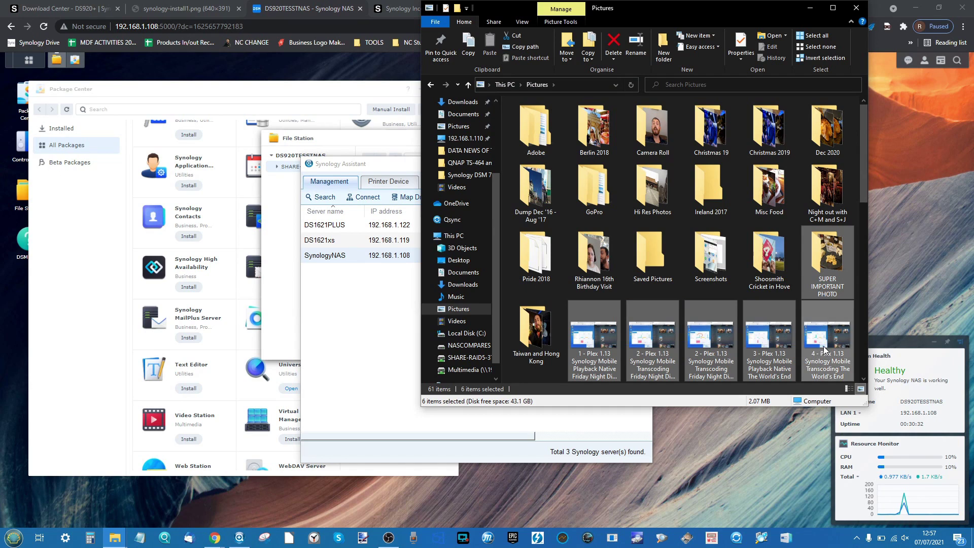
{"action": "left_click", "coordinate": [837, 260]}
{"action": "double_click", "coordinate": [837, 259]}
{"action": "left_click", "coordinate": [529, 122]}
{"action": "right_click", "coordinate": [529, 122]}
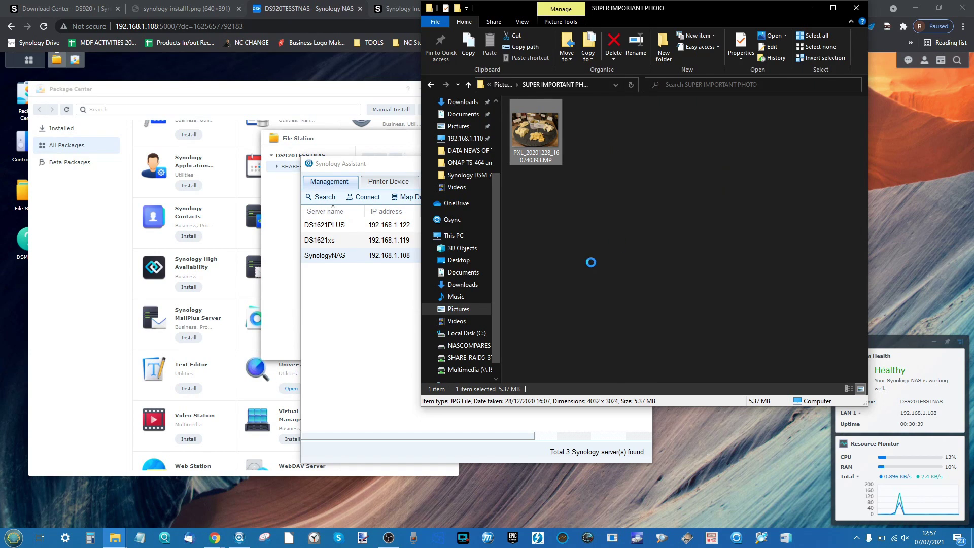
{"action": "left_click", "coordinate": [553, 438]}
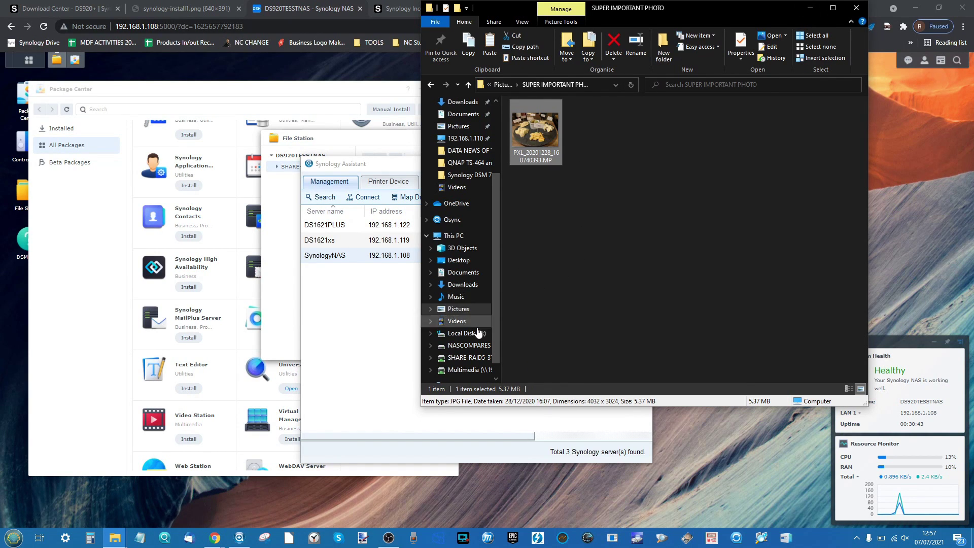
- Paste the photo onto the SHARE-RAID5-3TB-VOL (S:) drive and minimise File Explorer
{"action": "left_click", "coordinate": [454, 236]}
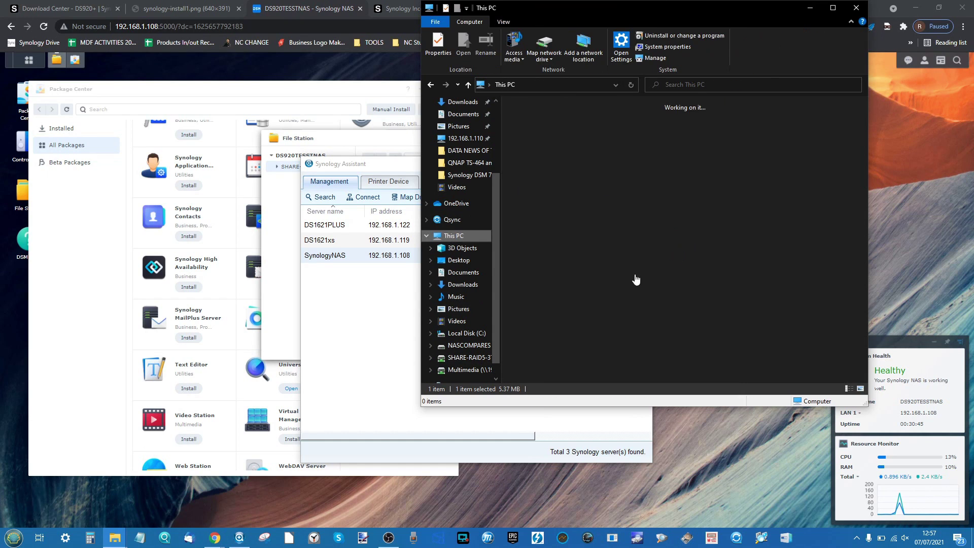
{"action": "left_click", "coordinate": [603, 300]}
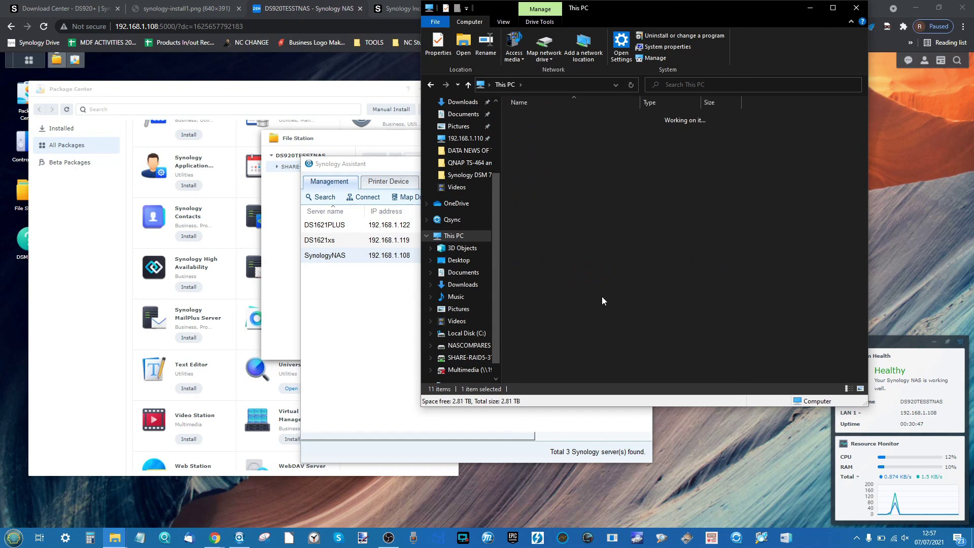
{"action": "right_click", "coordinate": [603, 301]}
{"action": "left_click", "coordinate": [650, 367]}
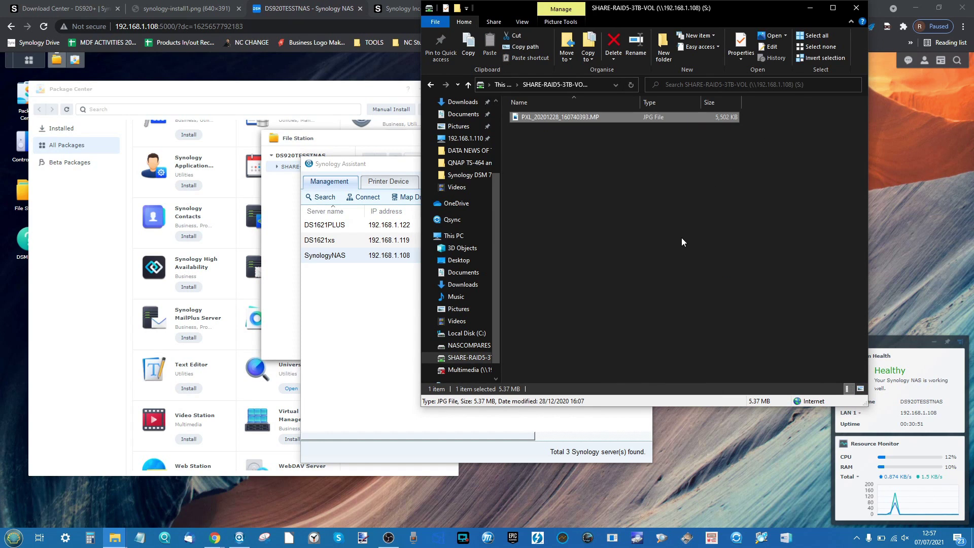
{"action": "left_click", "coordinate": [668, 222]}
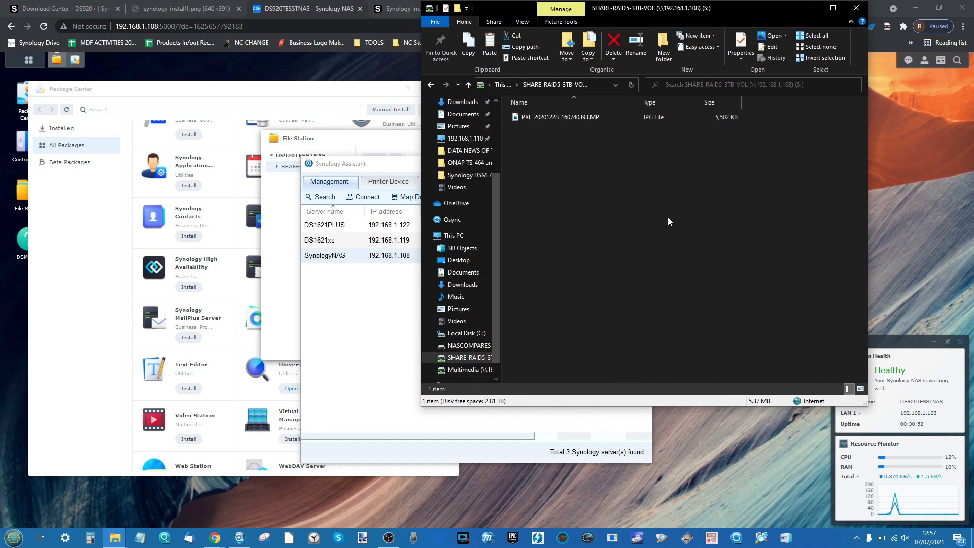
{"action": "left_click", "coordinate": [811, 7]}
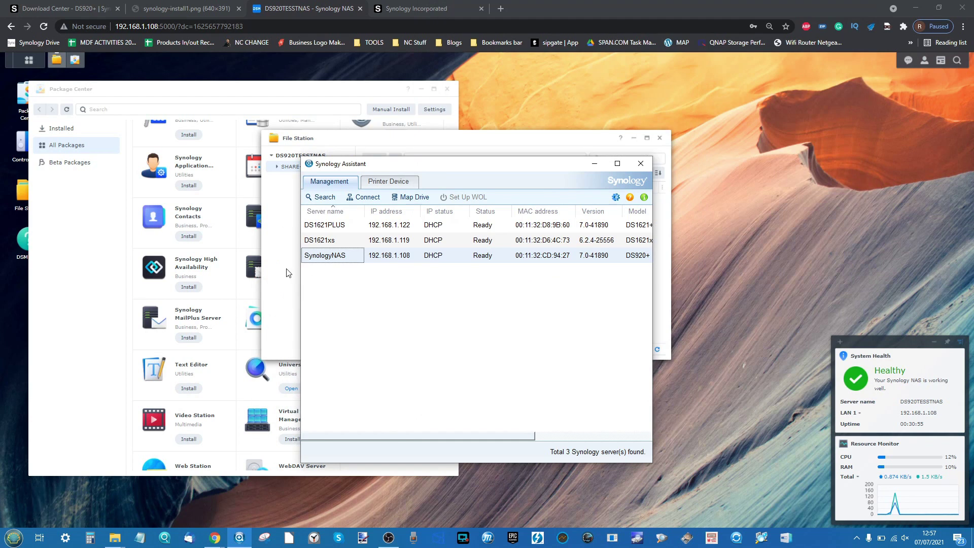
- Bring DSM forward, close the old File Station window and reopen File Station
{"action": "left_click", "coordinate": [292, 272]}
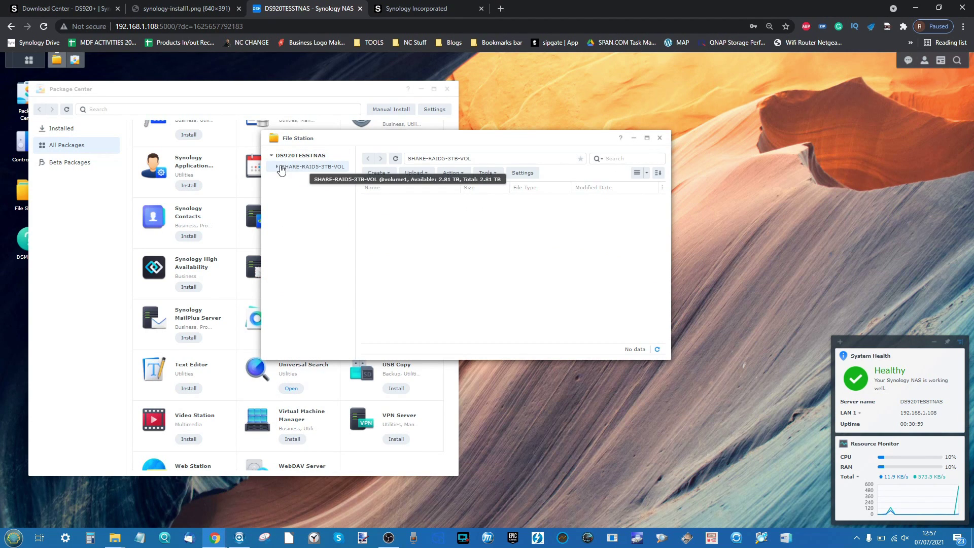
{"action": "left_click", "coordinate": [660, 139]}
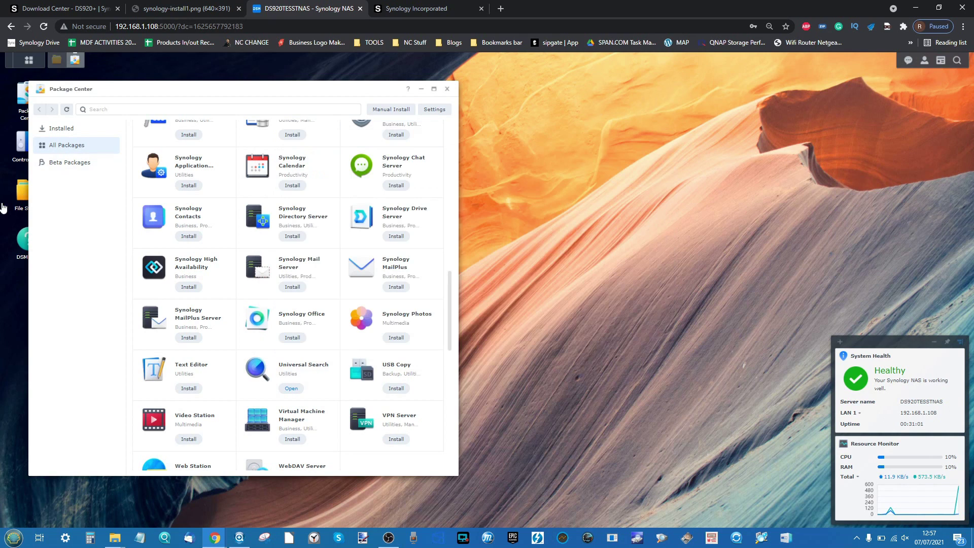
{"action": "left_click", "coordinate": [20, 206]}
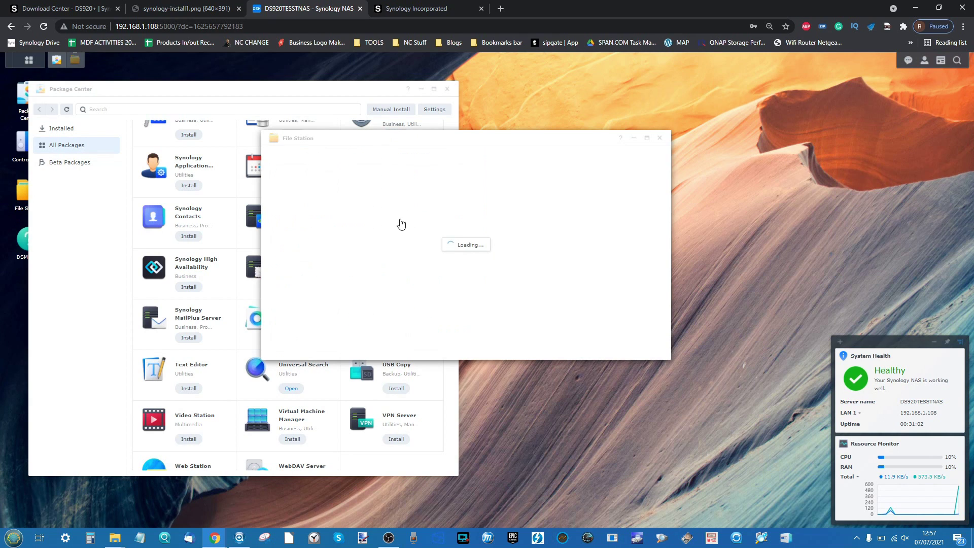
- Show the copied photo as a Large Icons thumbnail, view it full size, then close File Station
{"action": "left_click", "coordinate": [383, 199]}
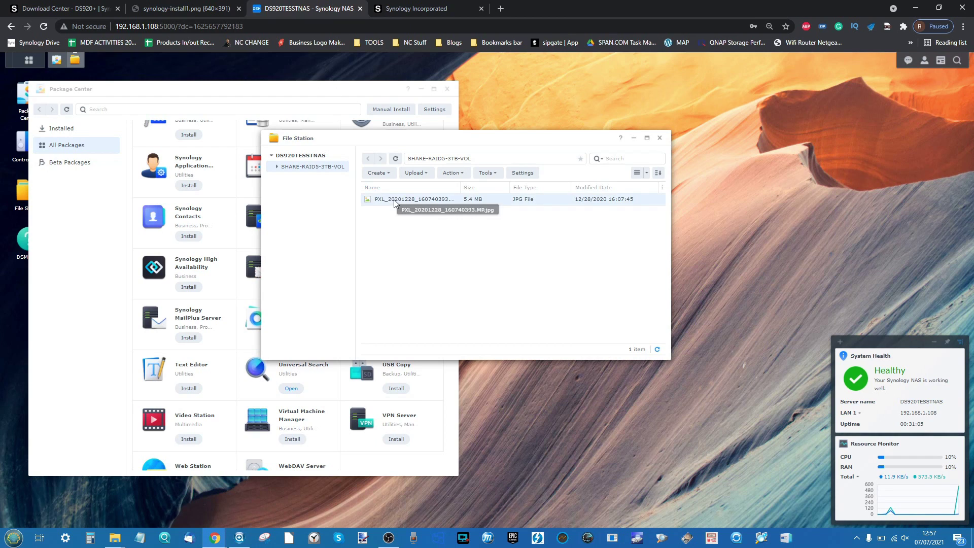
{"action": "left_click", "coordinate": [646, 173]}
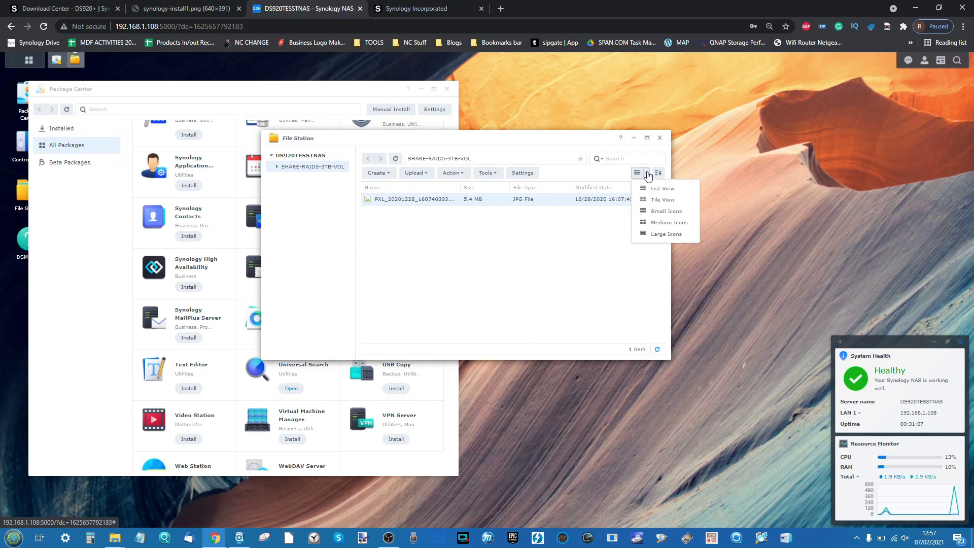
{"action": "left_click", "coordinate": [659, 235]}
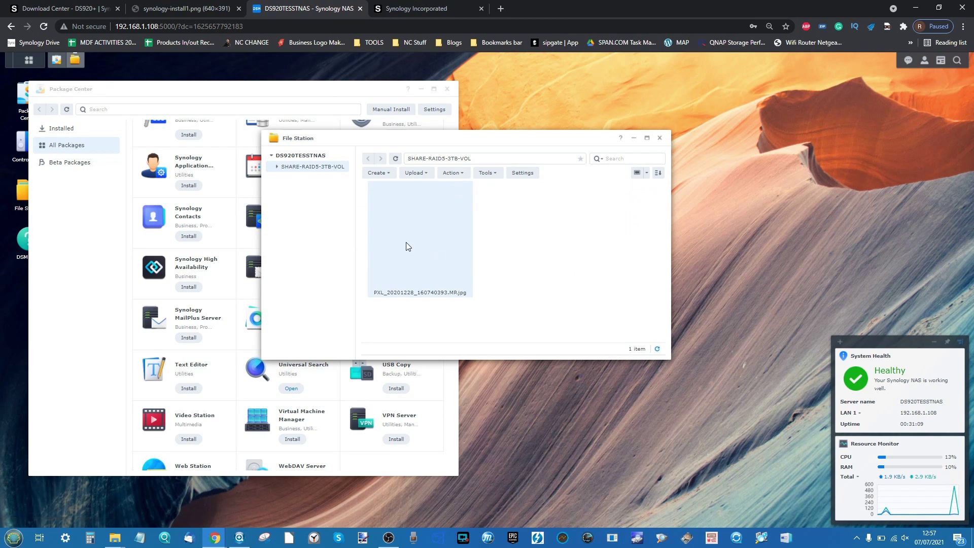
{"action": "double_click", "coordinate": [411, 242]}
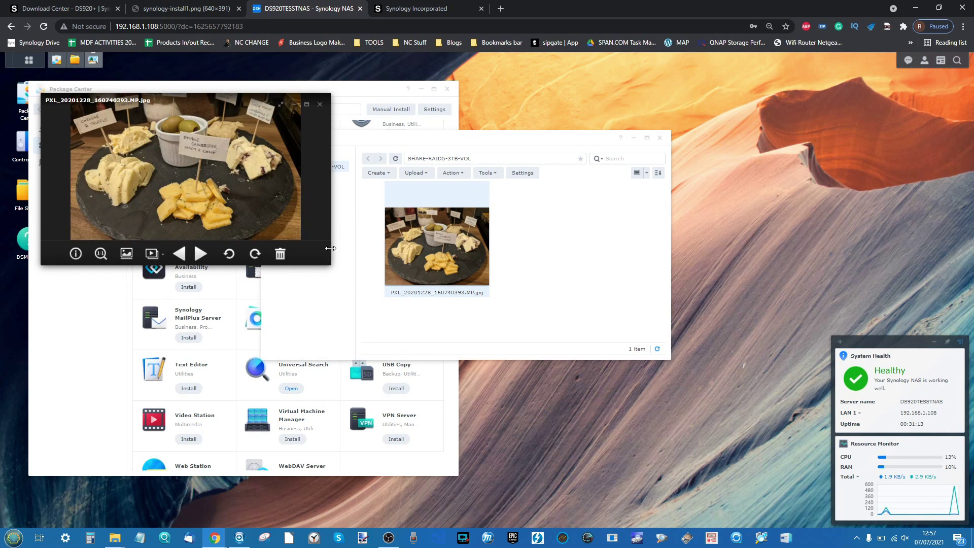
{"action": "left_click", "coordinate": [320, 104]}
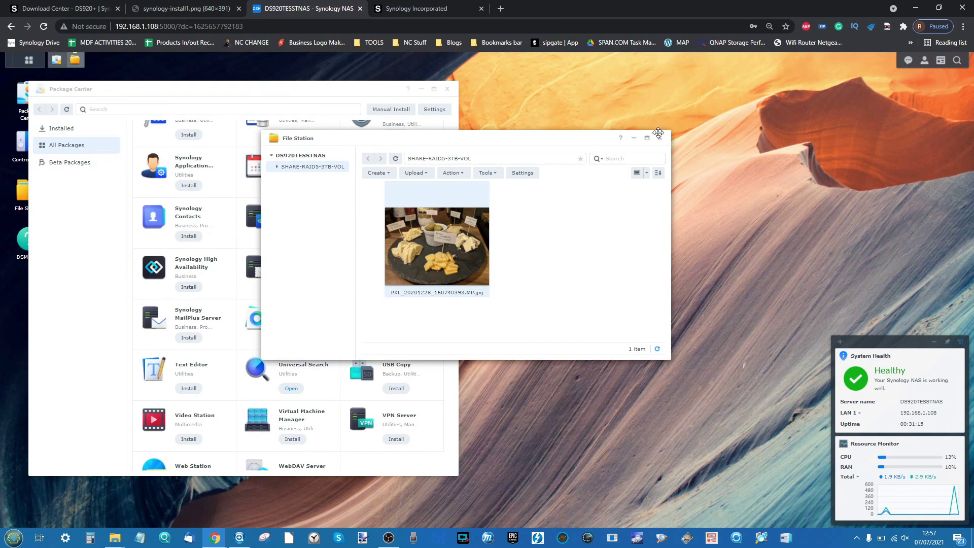
{"action": "left_click", "coordinate": [660, 139]}
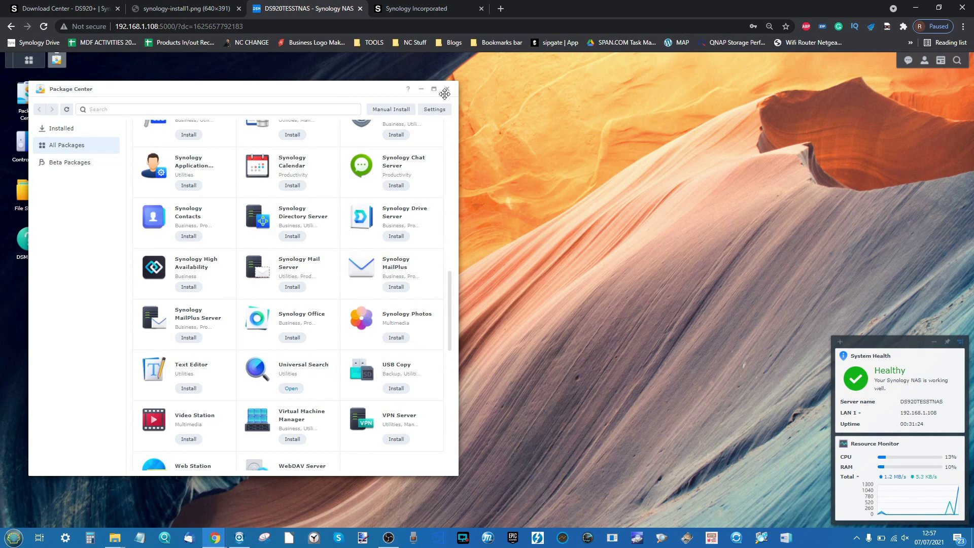
- Widen Package Center to five packages per row, scroll the catalogue and reposition the window
{"action": "left_click_drag", "start_coordinate": [458, 110], "coordinate": [718, 117]}
{"action": "scroll", "coordinate": [413, 246], "scroll_direction": "up", "scroll_amount": 10}
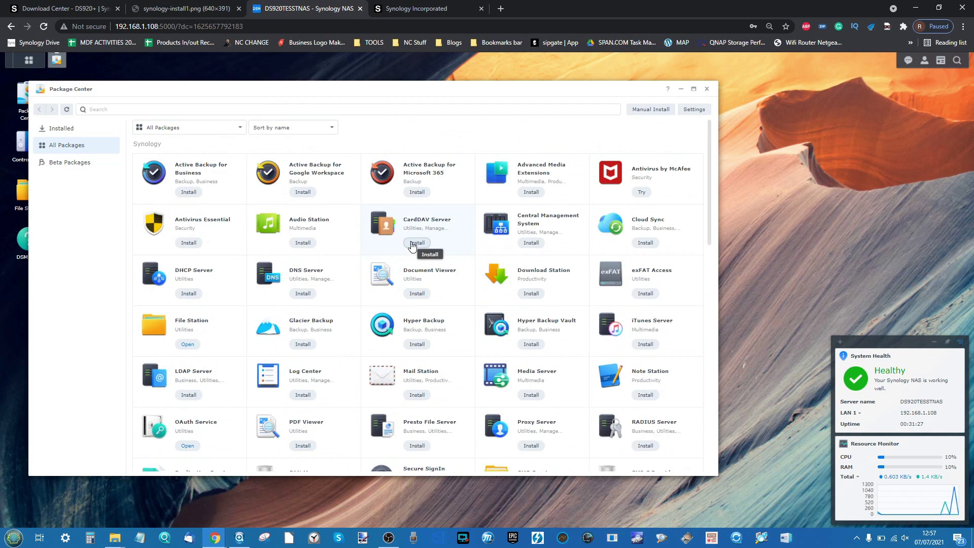
{"action": "scroll", "coordinate": [412, 246], "scroll_direction": "down", "scroll_amount": 2}
{"action": "scroll", "coordinate": [412, 245], "scroll_direction": "down", "scroll_amount": 6}
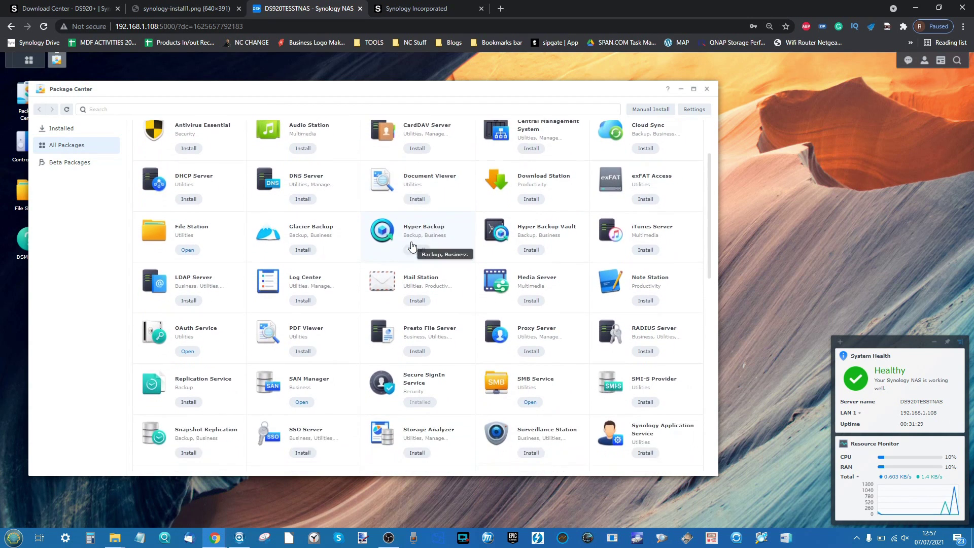
{"action": "scroll", "coordinate": [412, 245], "scroll_direction": "down", "scroll_amount": 1}
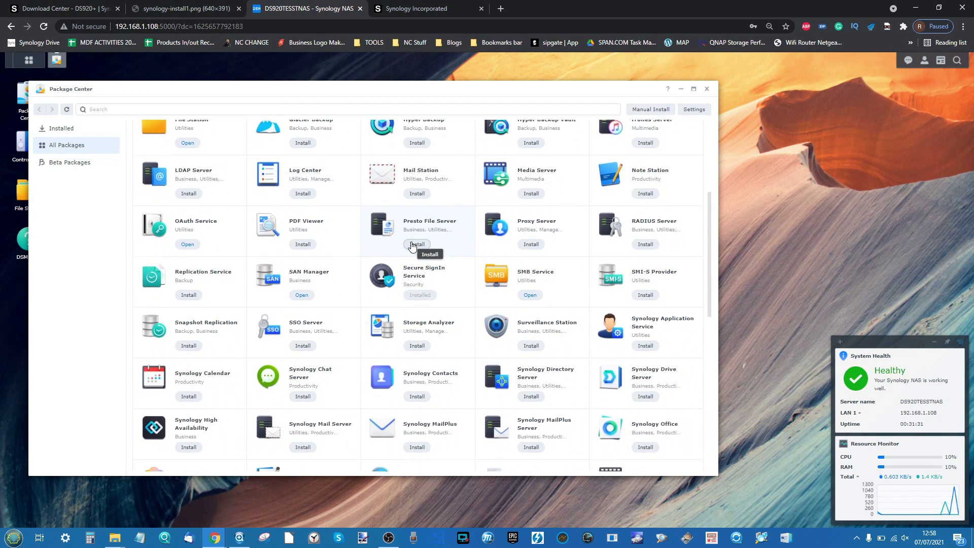
{"action": "left_click_drag", "start_coordinate": [337, 86], "coordinate": [422, 73]}
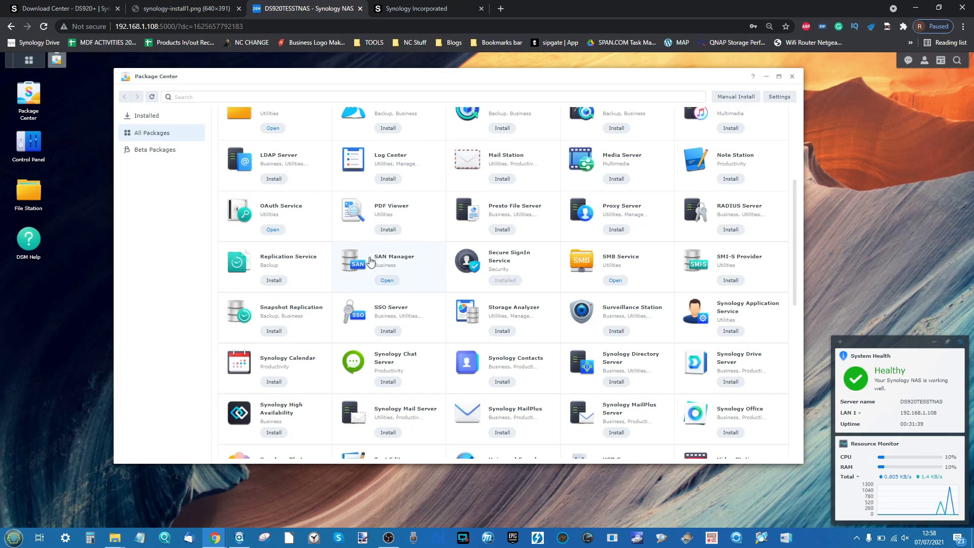
{"action": "scroll", "coordinate": [641, 364], "scroll_direction": "up", "scroll_amount": 2}
{"action": "scroll", "coordinate": [641, 364], "scroll_direction": "up", "scroll_amount": 2}
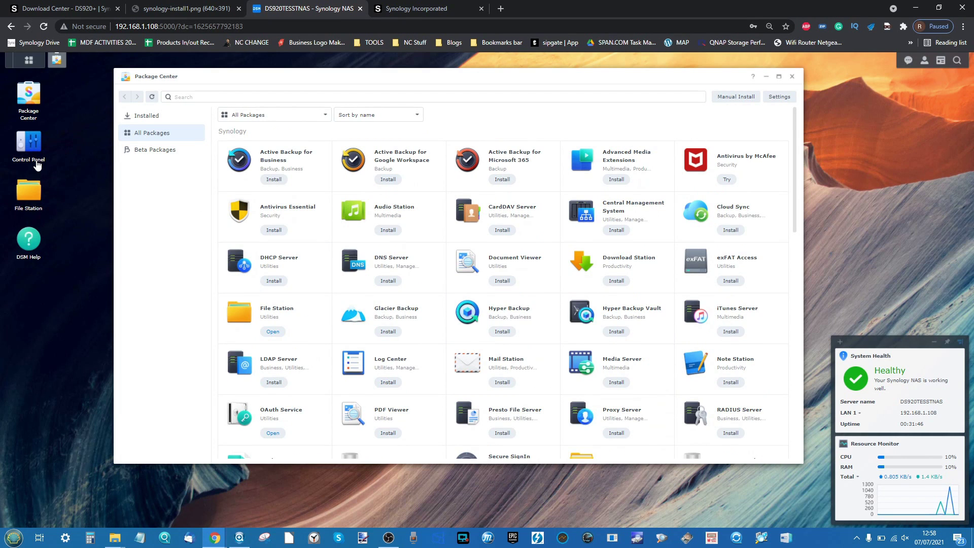
{"action": "left_click", "coordinate": [33, 61]}
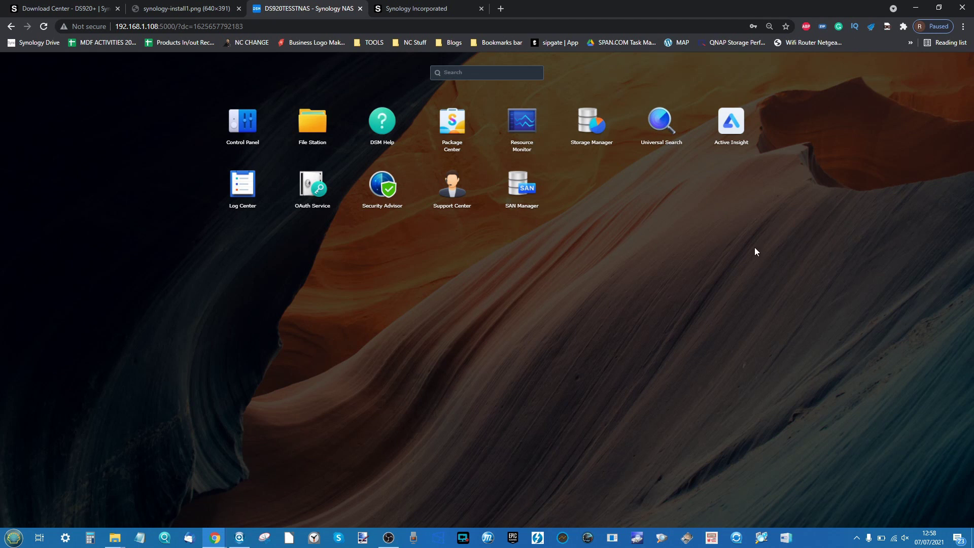
{"action": "left_click", "coordinate": [464, 288]}
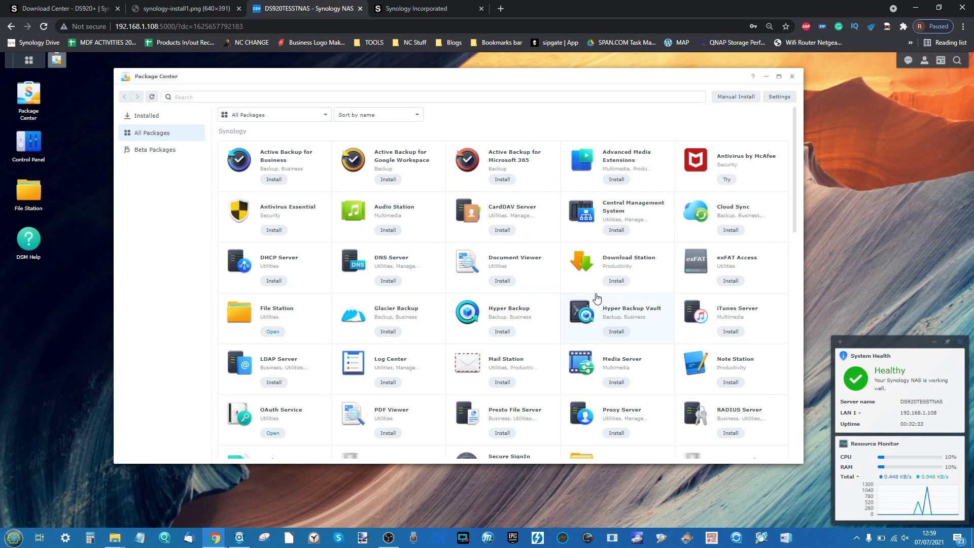